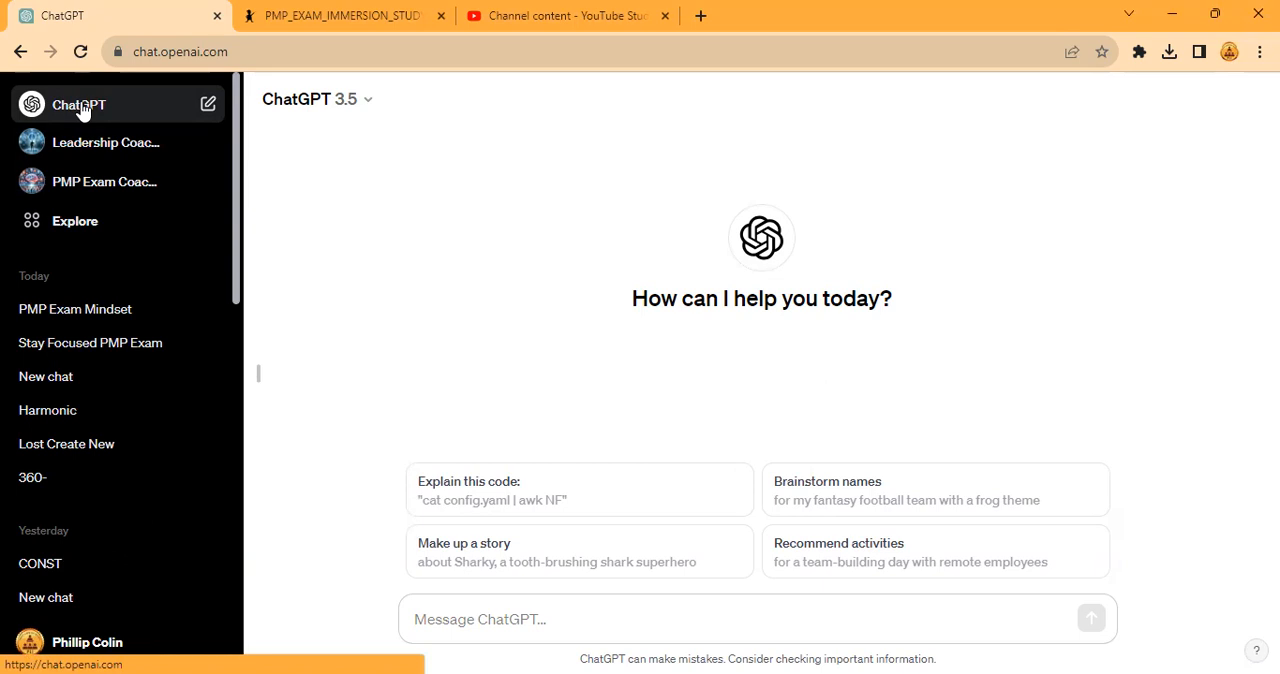
# - Start creating a new GPT and begin its builder description with "A Project management coach called Project Management Coach Phill"
pyautogui.click(107, 222)
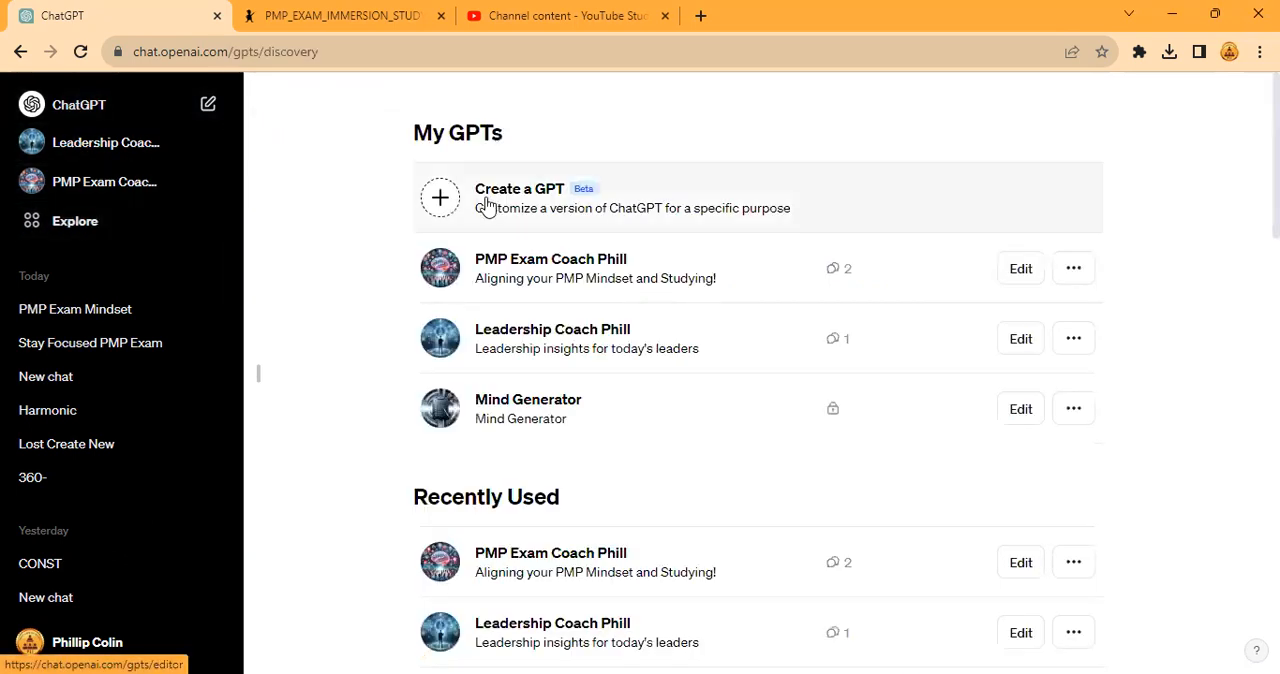
pyautogui.click(660, 202)
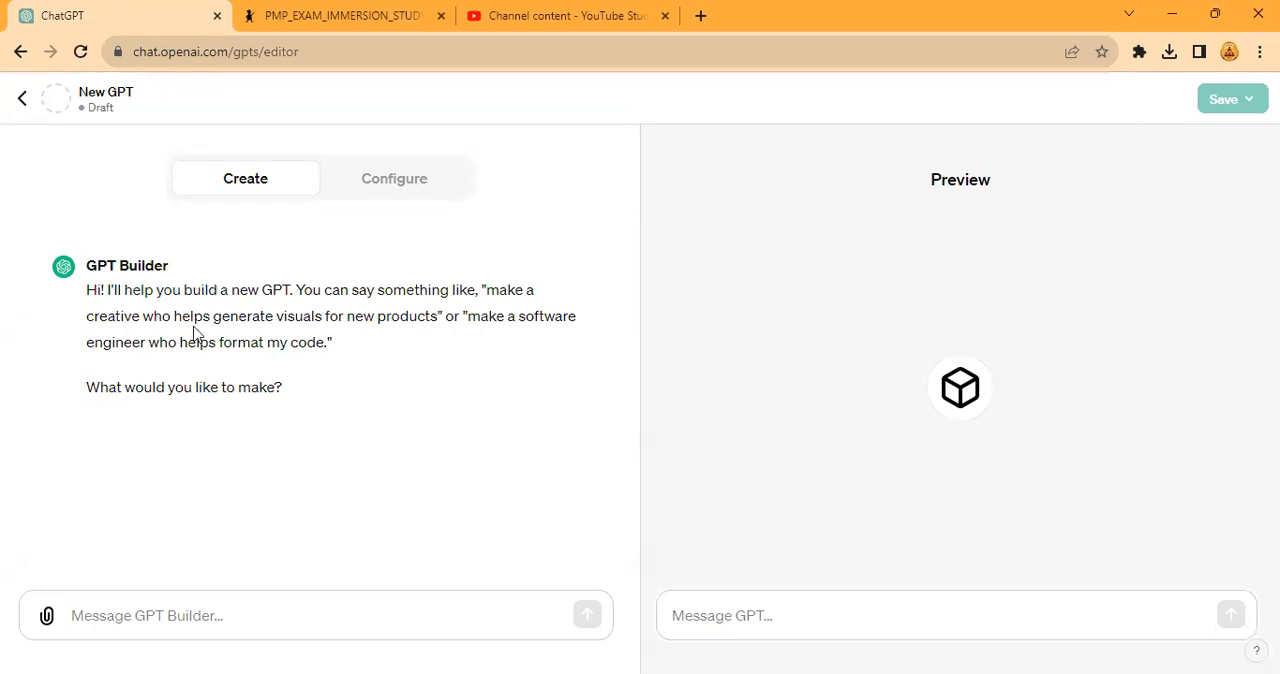
pyautogui.click(166, 616)
pyautogui.write('A P')
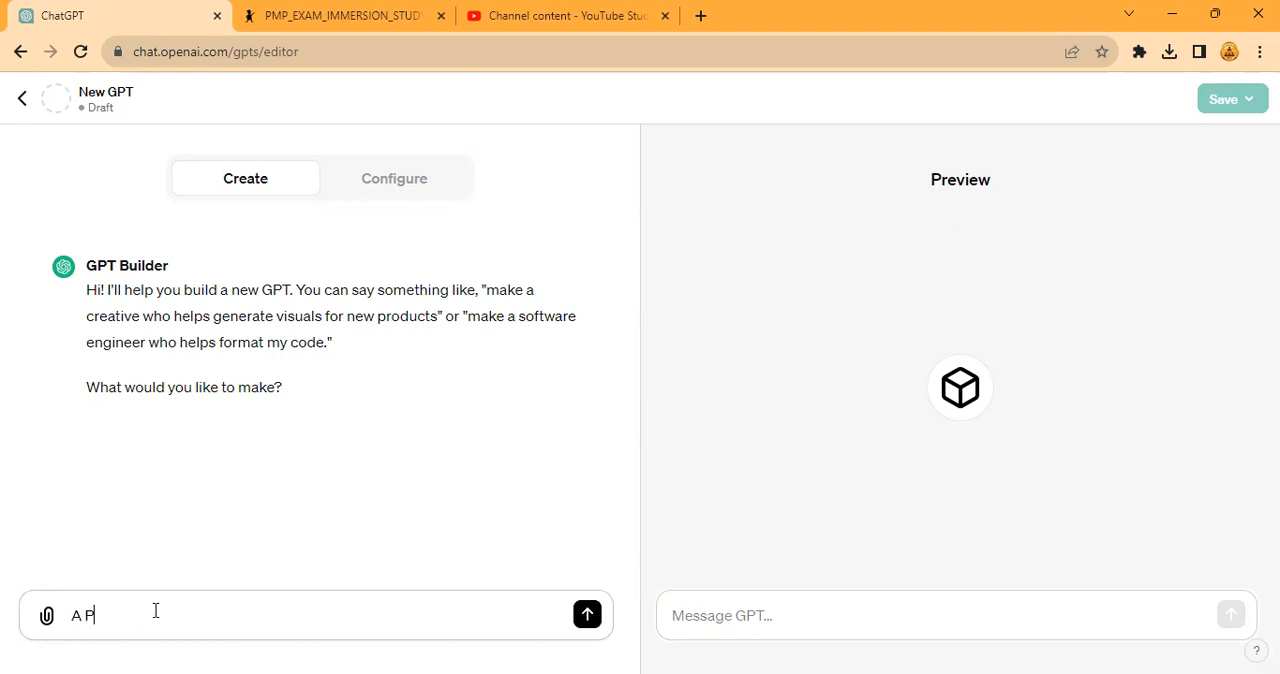
pyautogui.write('roject management coach called ')
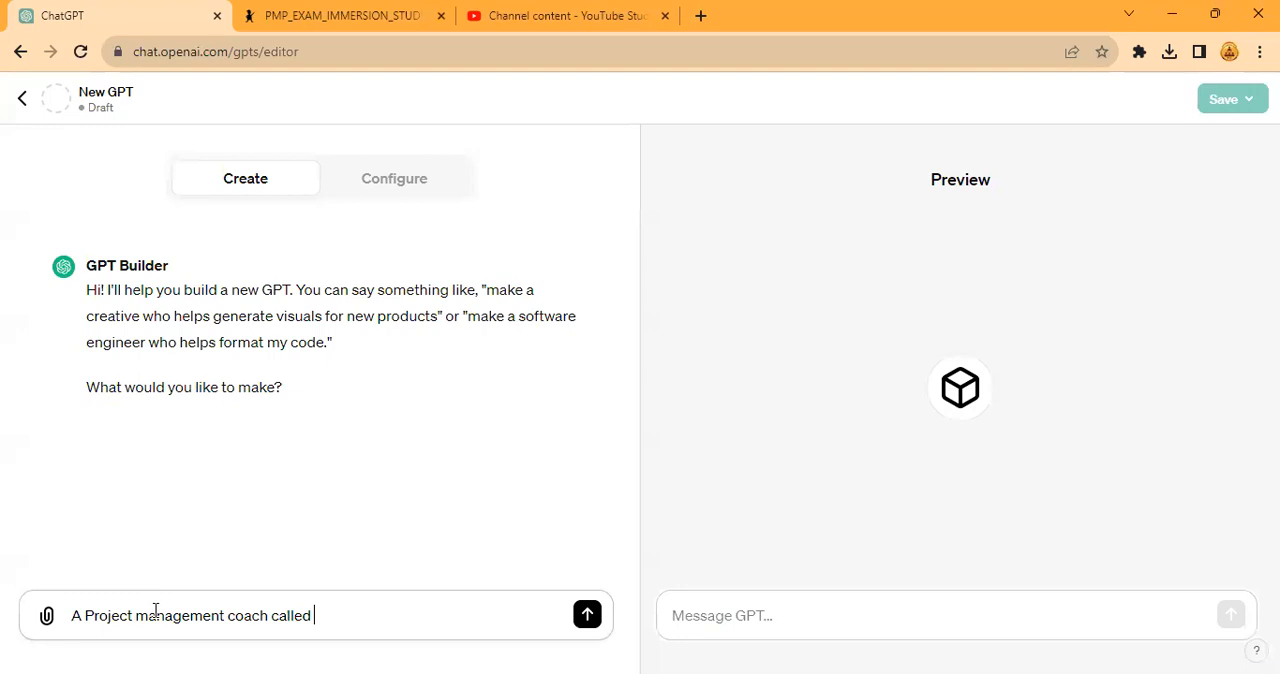
pyautogui.write('PM')
pyautogui.press('BackSpace')
pyautogui.write('rom')
pyautogui.press('BackSpace')
pyautogui.write('ject Management Coach Phill')
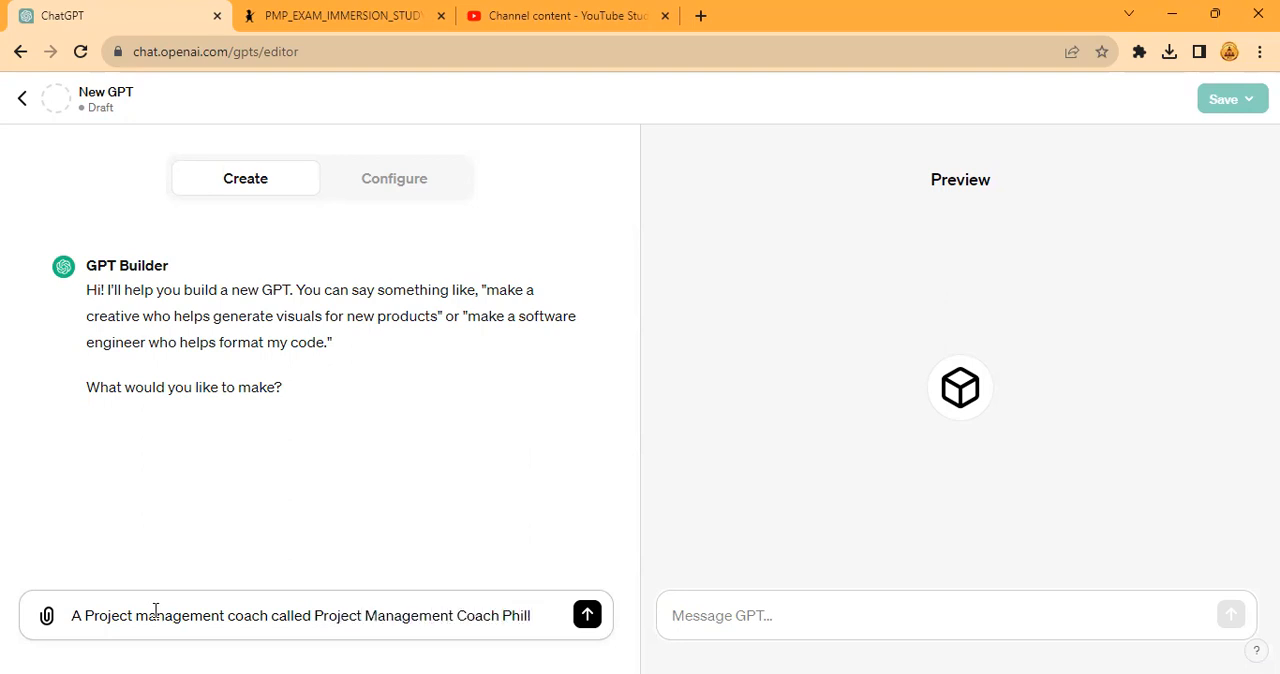
pyautogui.write('. This will give wholesoe')
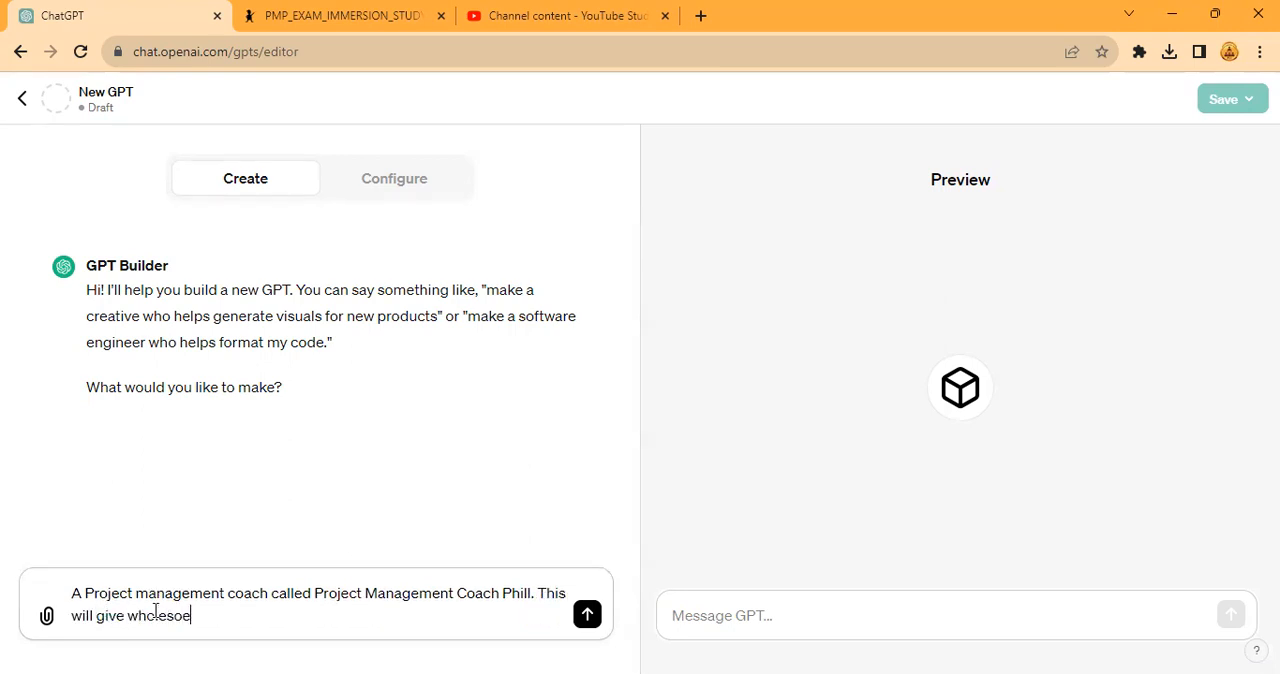
# - Continue the description with "This will give wholesome advice based on my body of PM work and books as well as agile content."
pyautogui.press('BackSpace')
pyautogui.write('me advice bas')
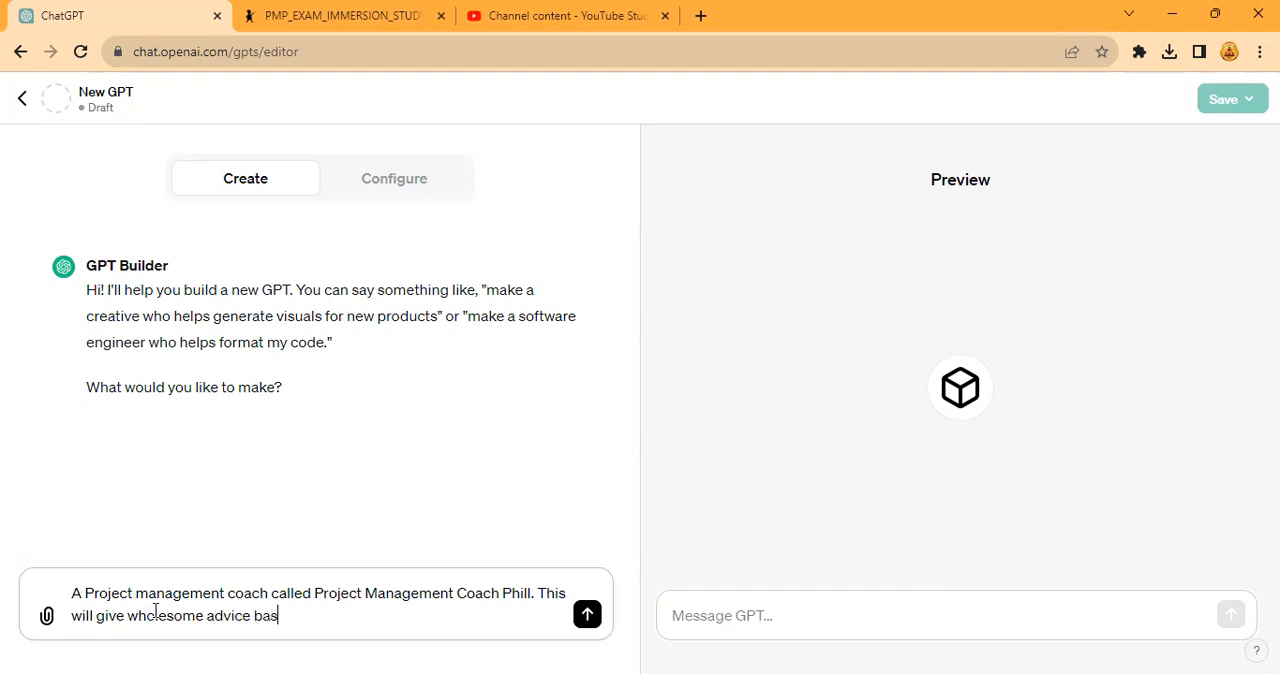
pyautogui.write('ed on my body of PM ')
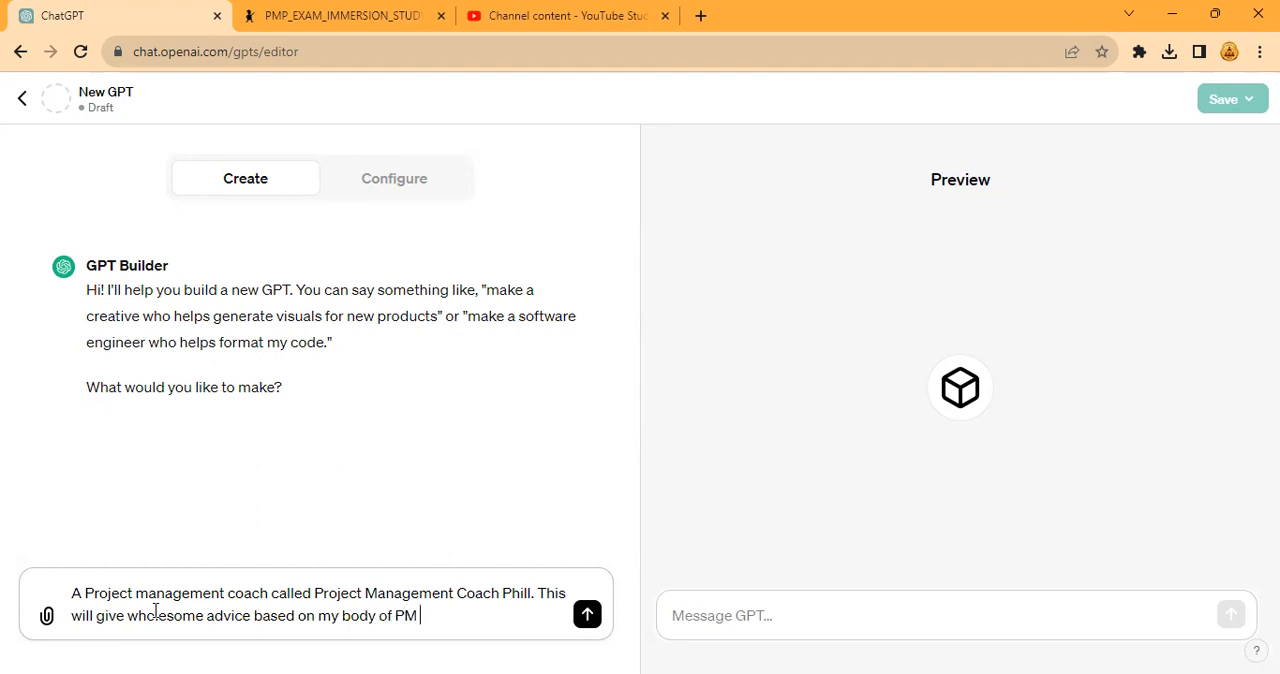
pyautogui.write('work and books as well as ')
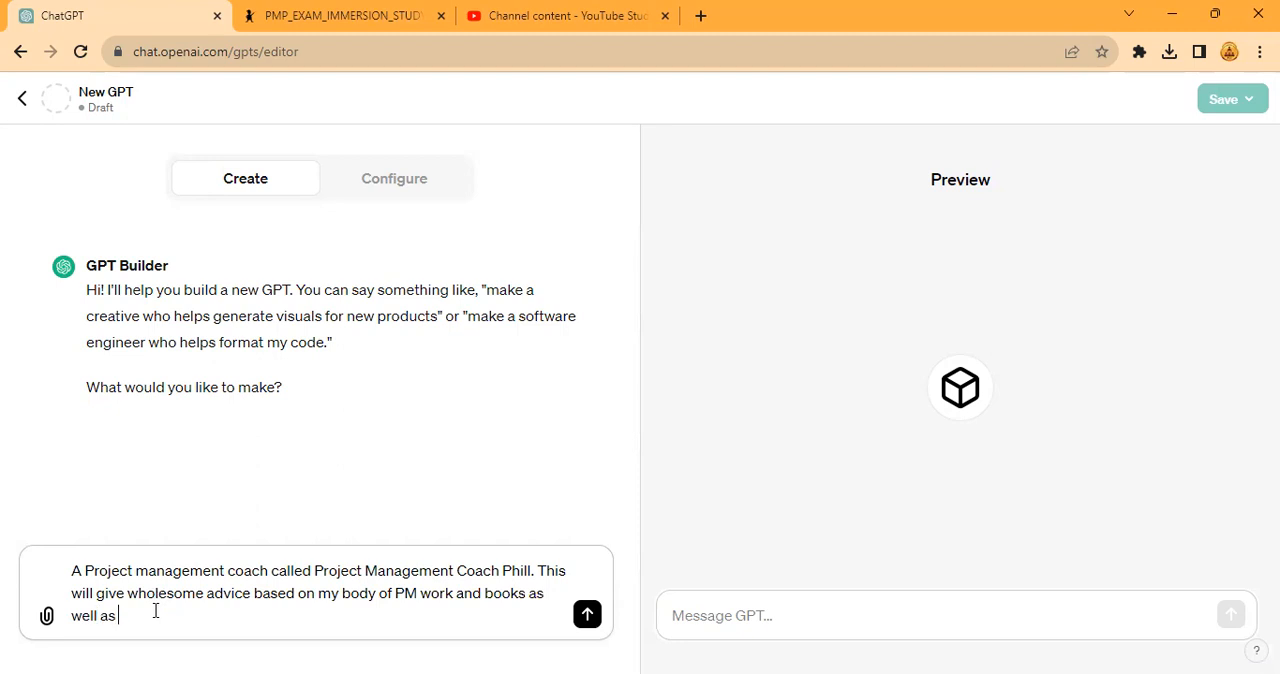
pyautogui.write('agile content. from the books I have written, ')
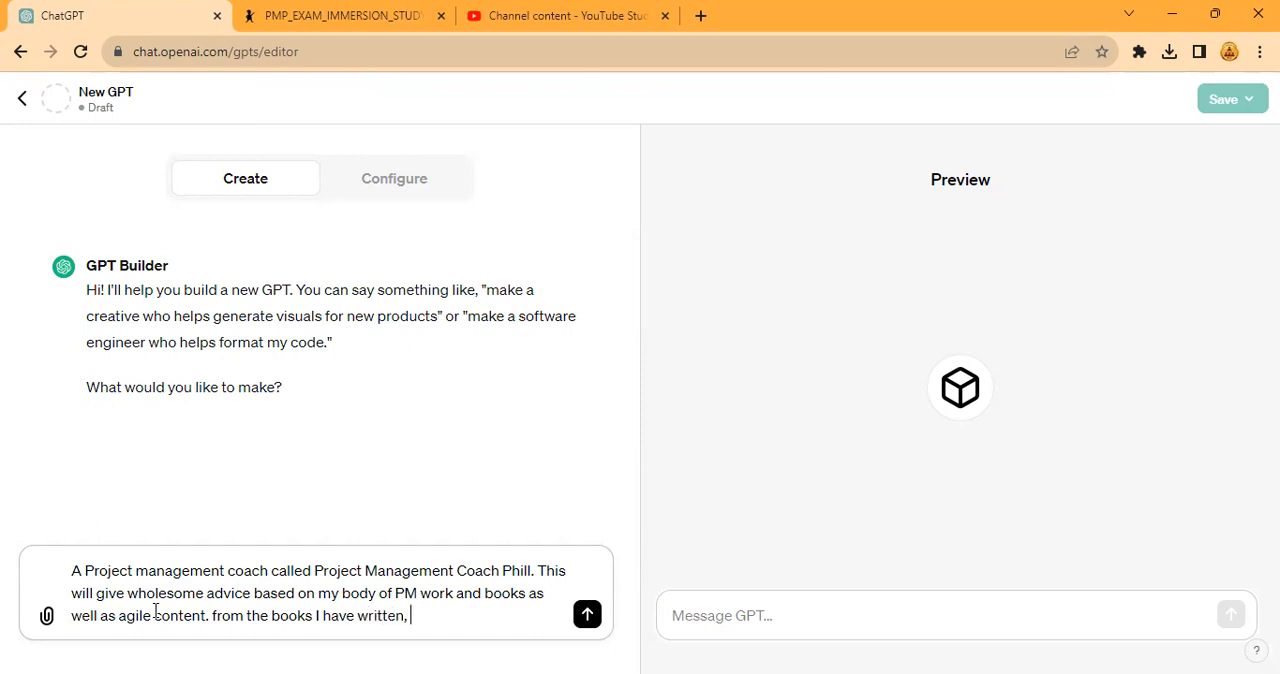
pyautogui.write('agile practice guide, acgi')
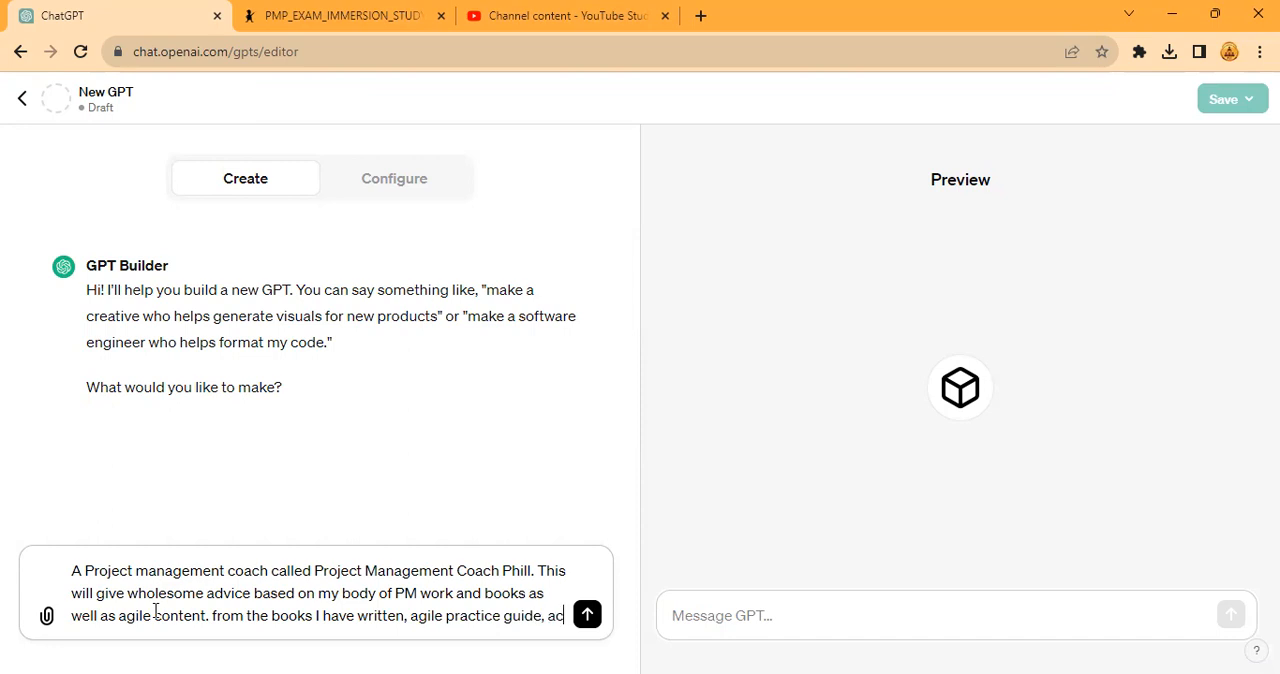
# - Add the source list "from the books I have written, agile practice guide, agile assessment guide" to the description
pyautogui.press('BackSpace')
pyautogui.press('BackSpace')
pyautogui.press('BackSpace')
pyautogui.write('gile asse')
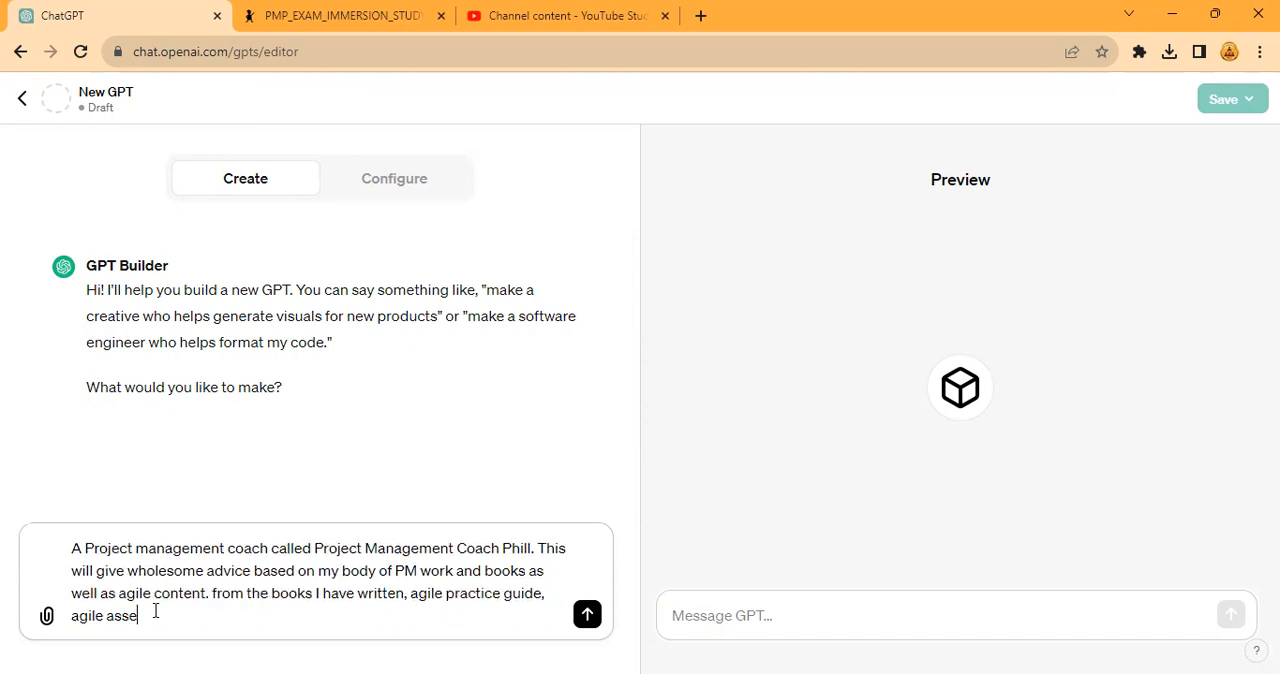
pyautogui.write('ssment guide')
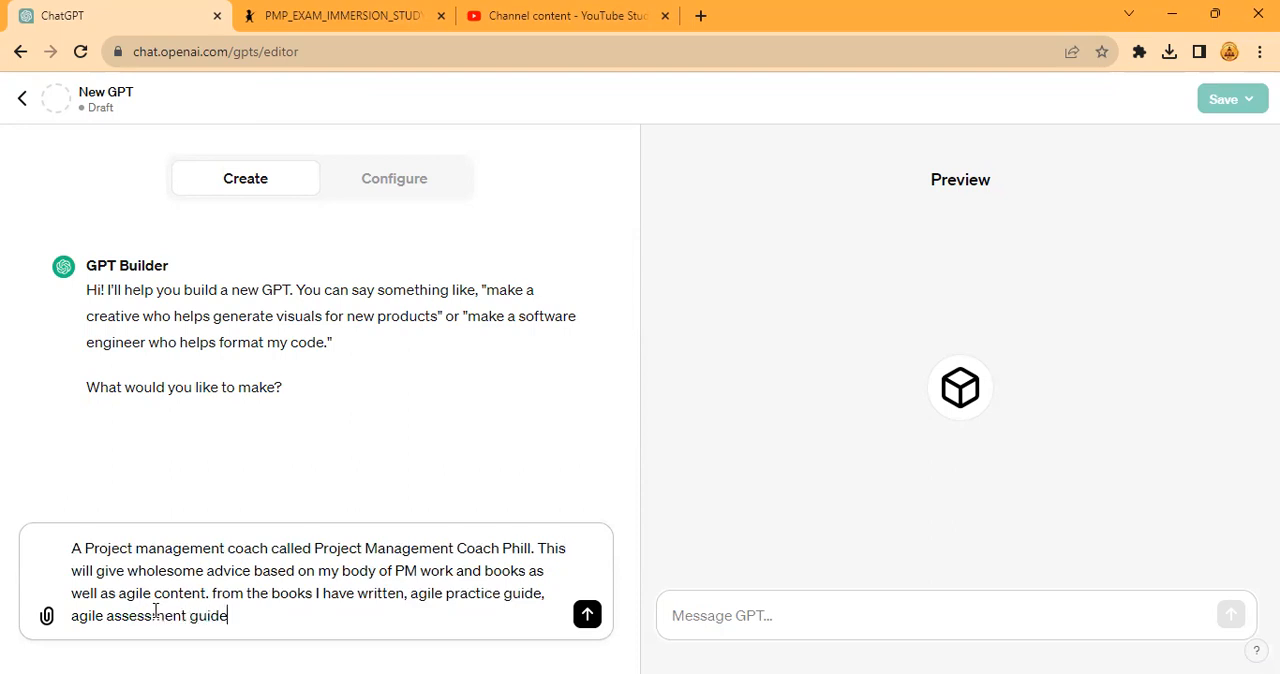
pyautogui.write(' and the scrum guide as ')
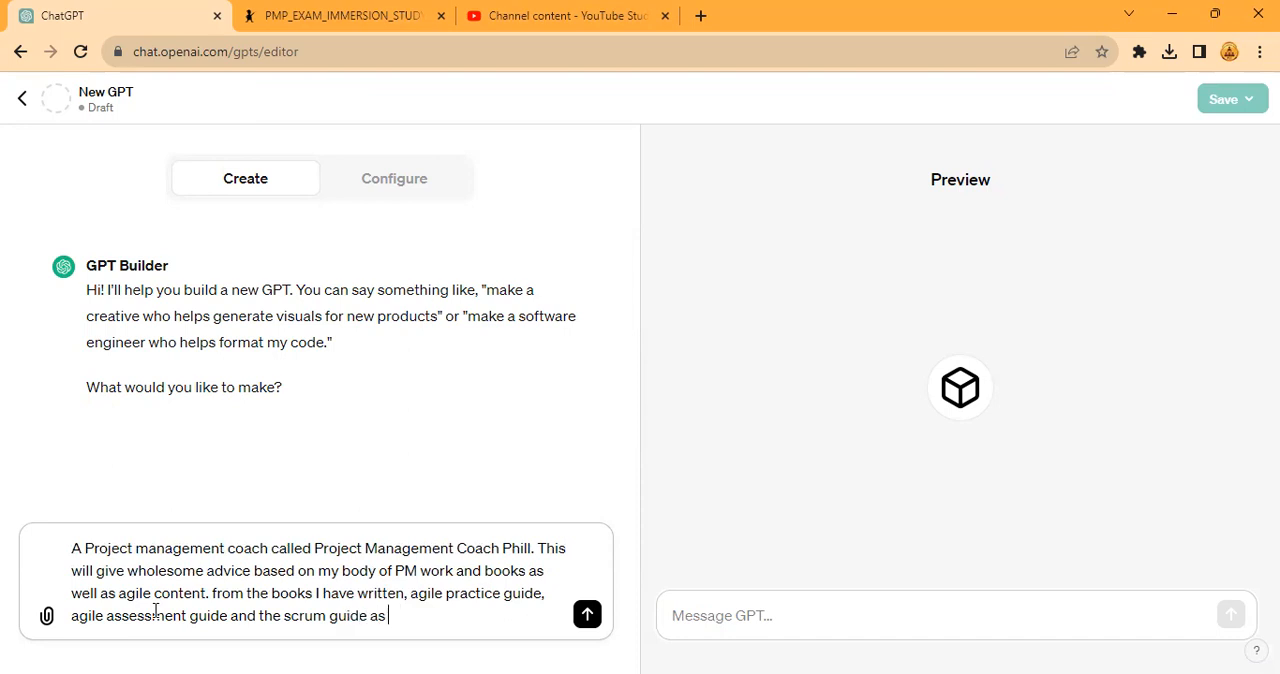
pyautogui.write('well as Agile principle ra')
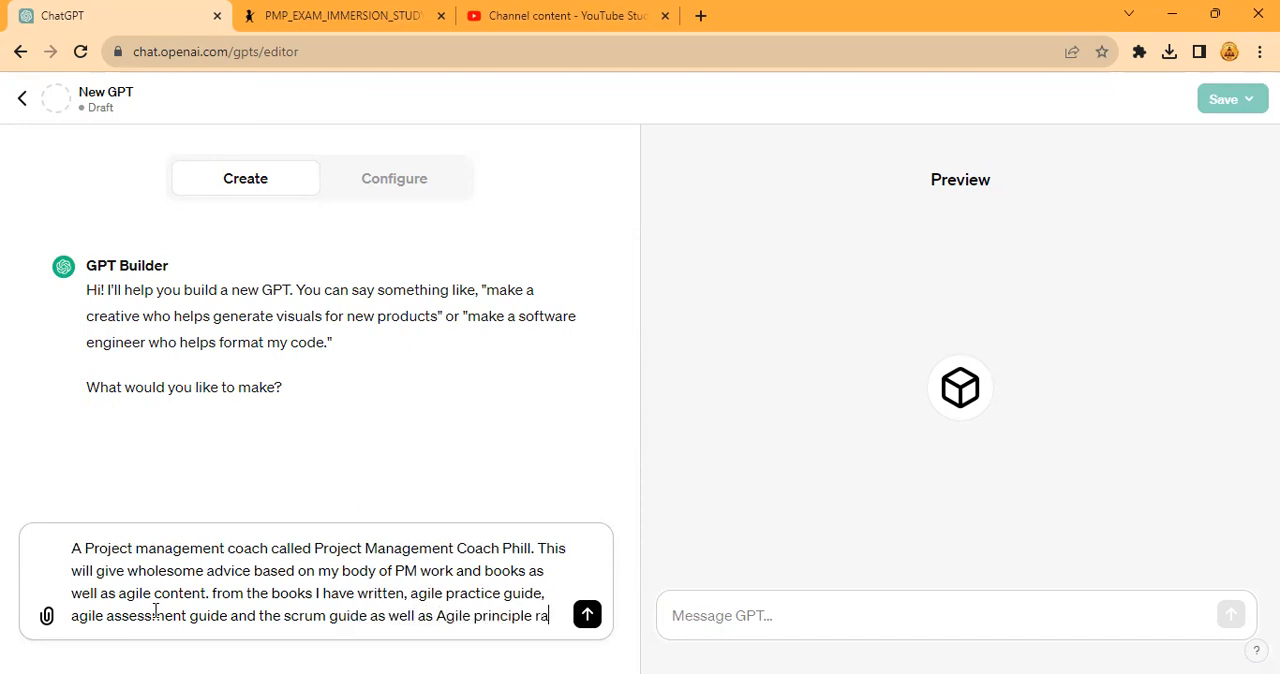
pyautogui.write('w and uncut')
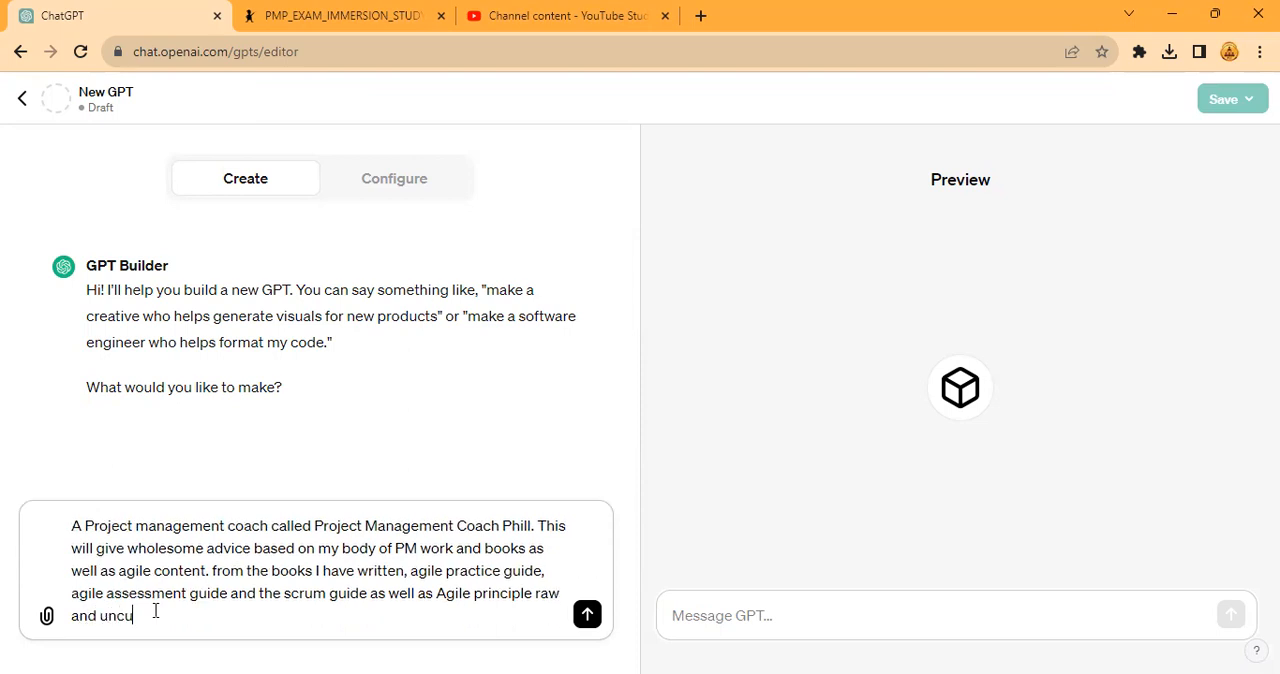
pyautogui.write(' book.')
# - Complete the description with "and the scrum guide as well as Agile principle raw and uncut book." and send it to the builder
pyautogui.press('Return')
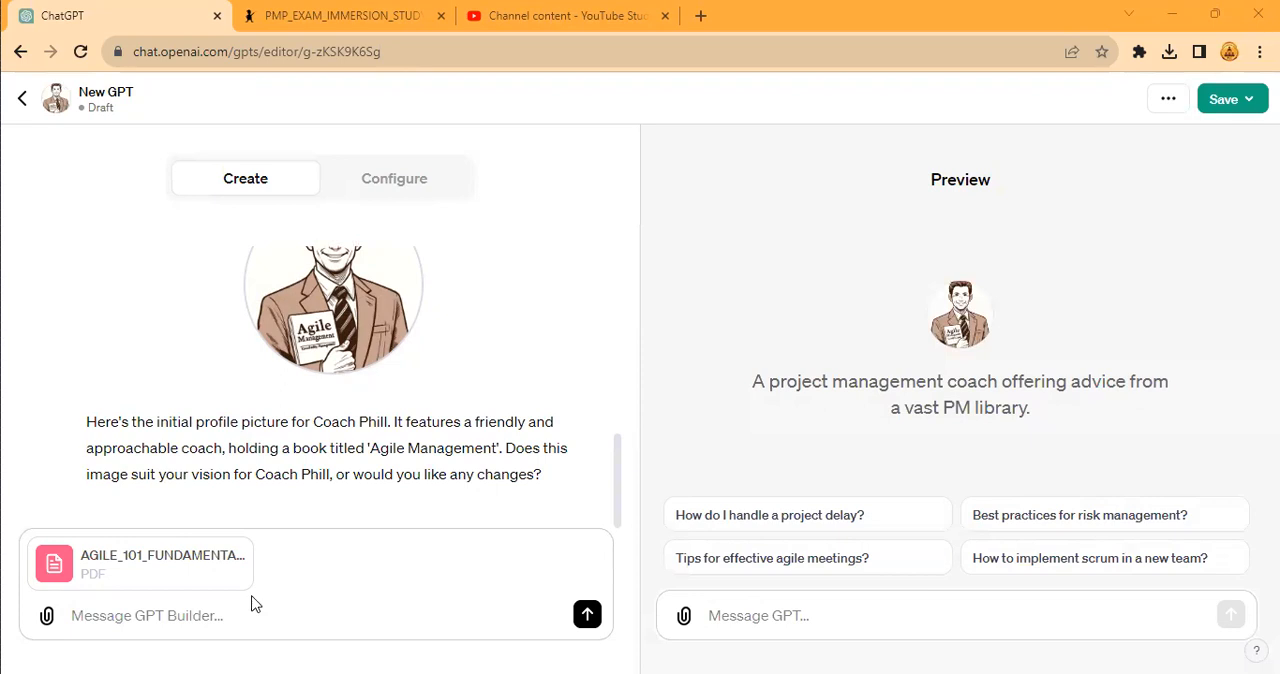
# - Attach the program management, project management and business analysis documents, and begin the message "Use these 4 publications of mine as a guide to"
pyautogui.moveTo(252, 603); pyautogui.dragTo(253, 597)
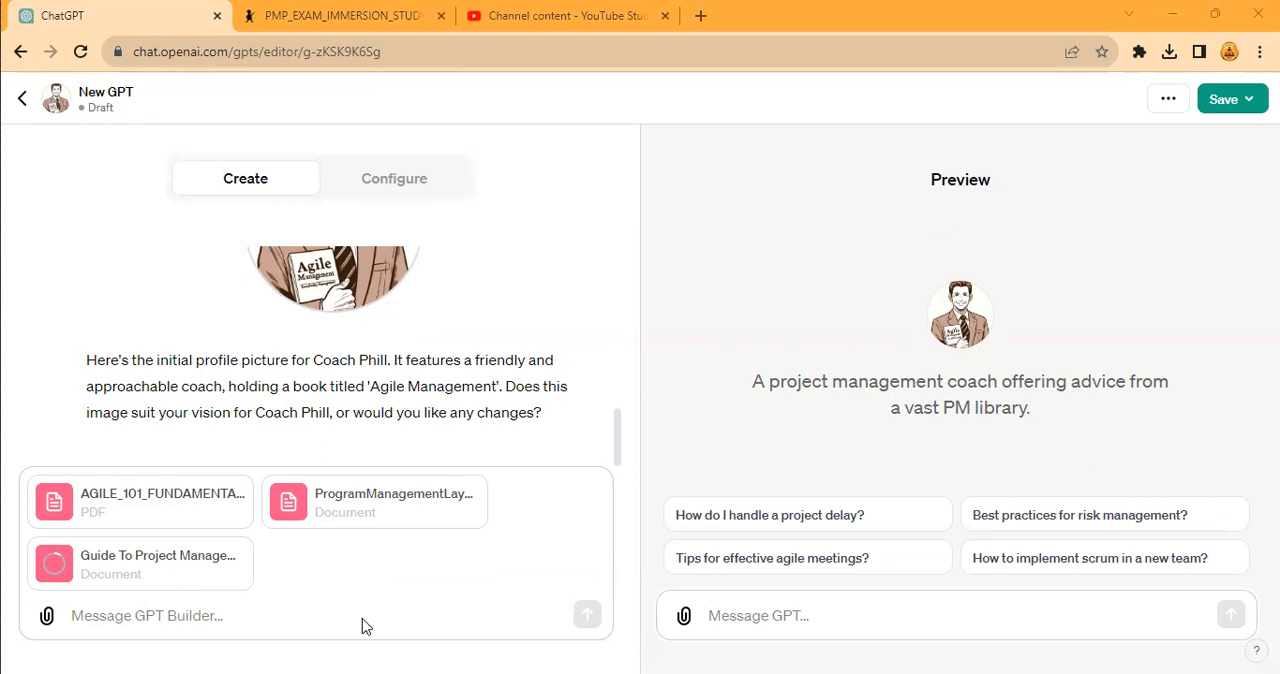
pyautogui.click(392, 612)
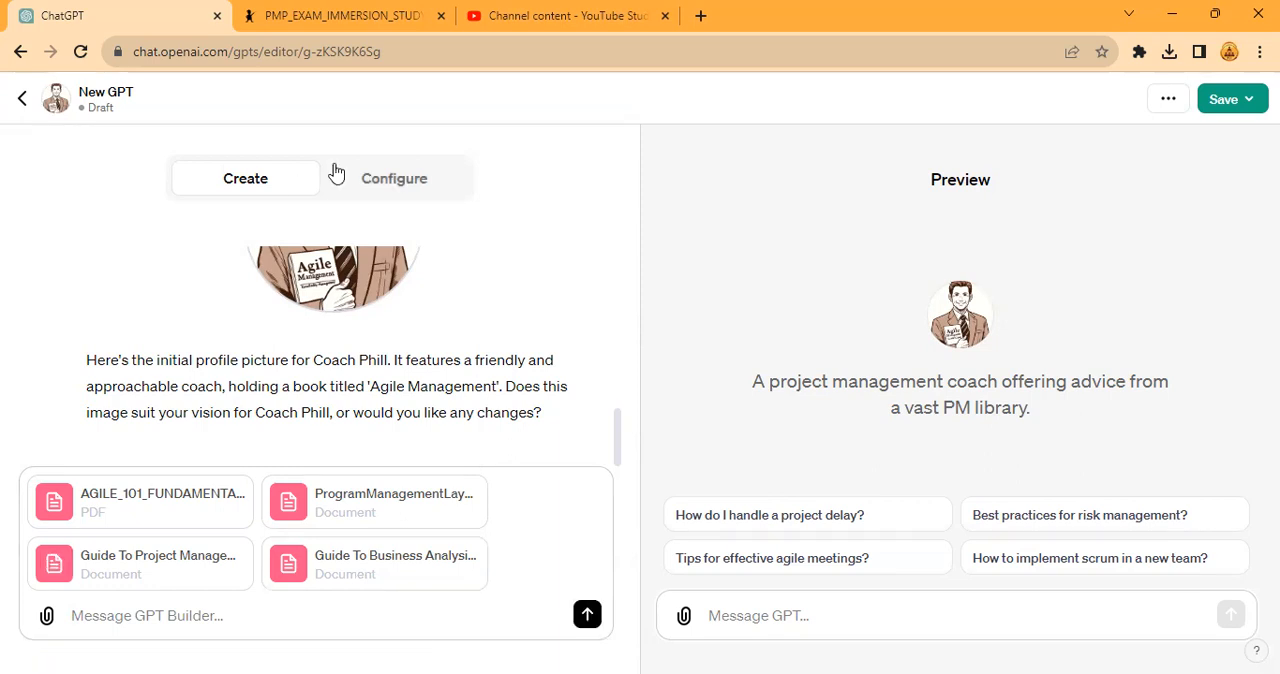
pyautogui.click(172, 609)
pyautogui.write('Use these 4 publications of mine as a guide t o')
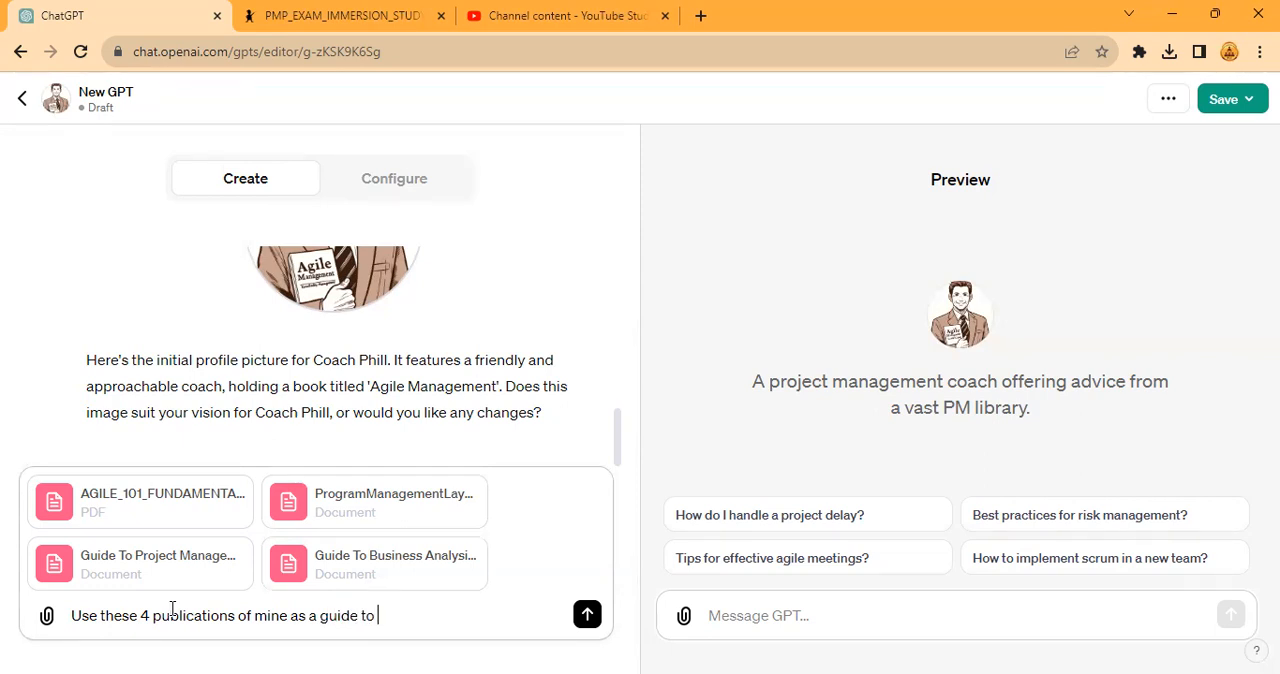
pyautogui.write(' project management for pro')
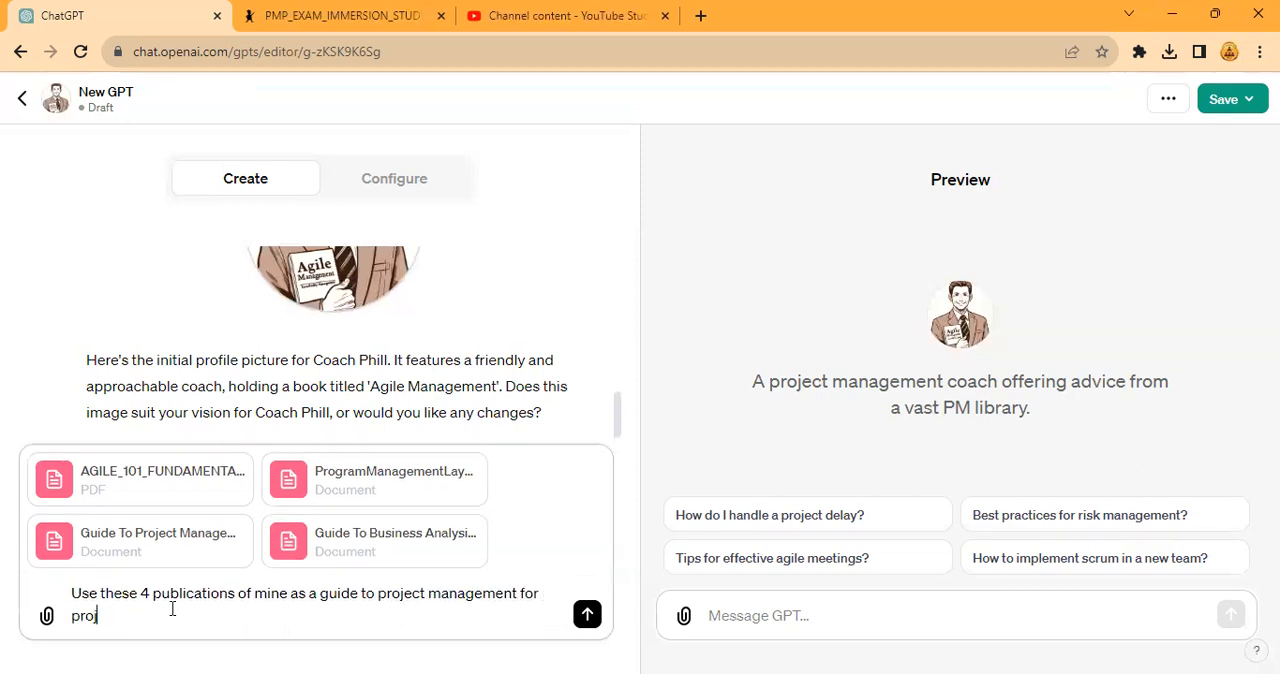
pyautogui.write('ject managers and ')
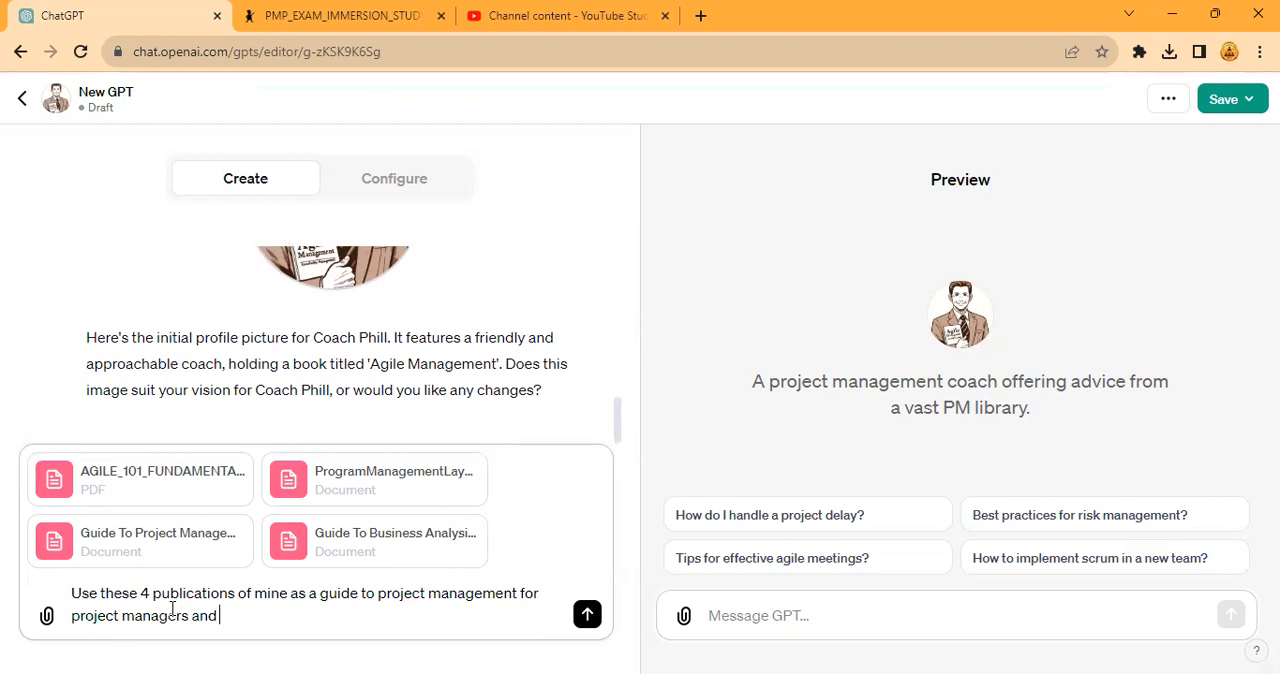
pyautogui.write('also program manager')
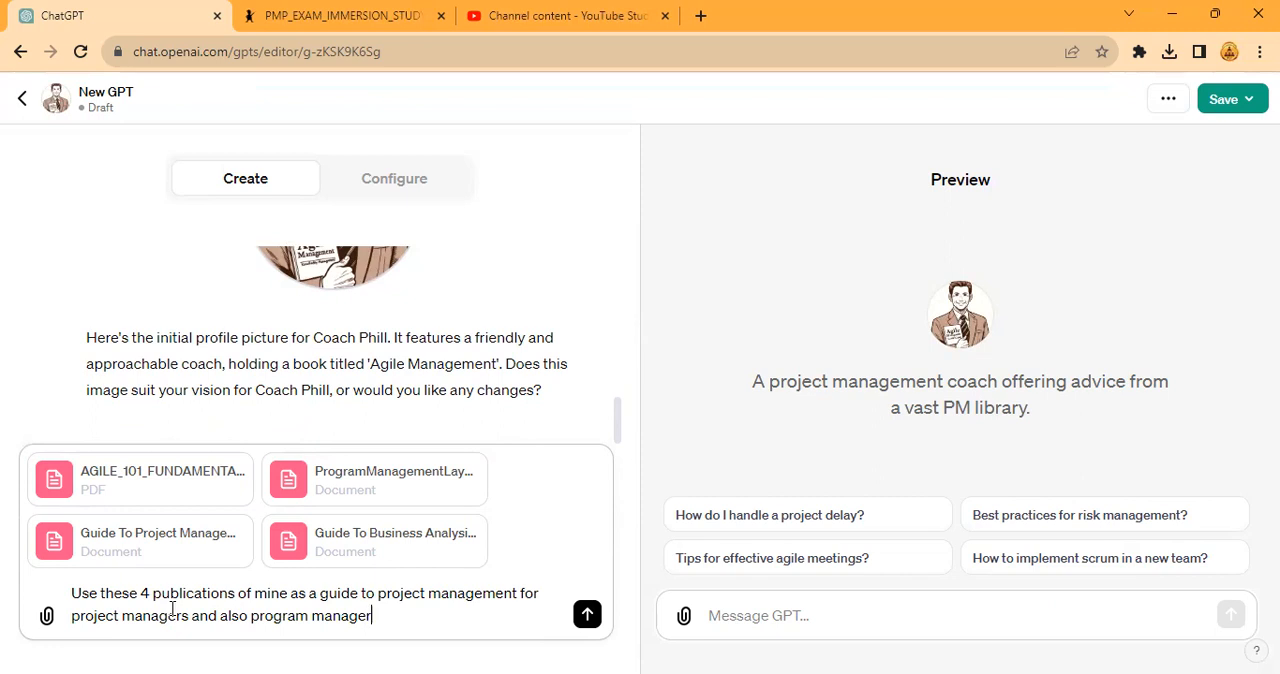
pyautogui.write('s. as well as Agilists')
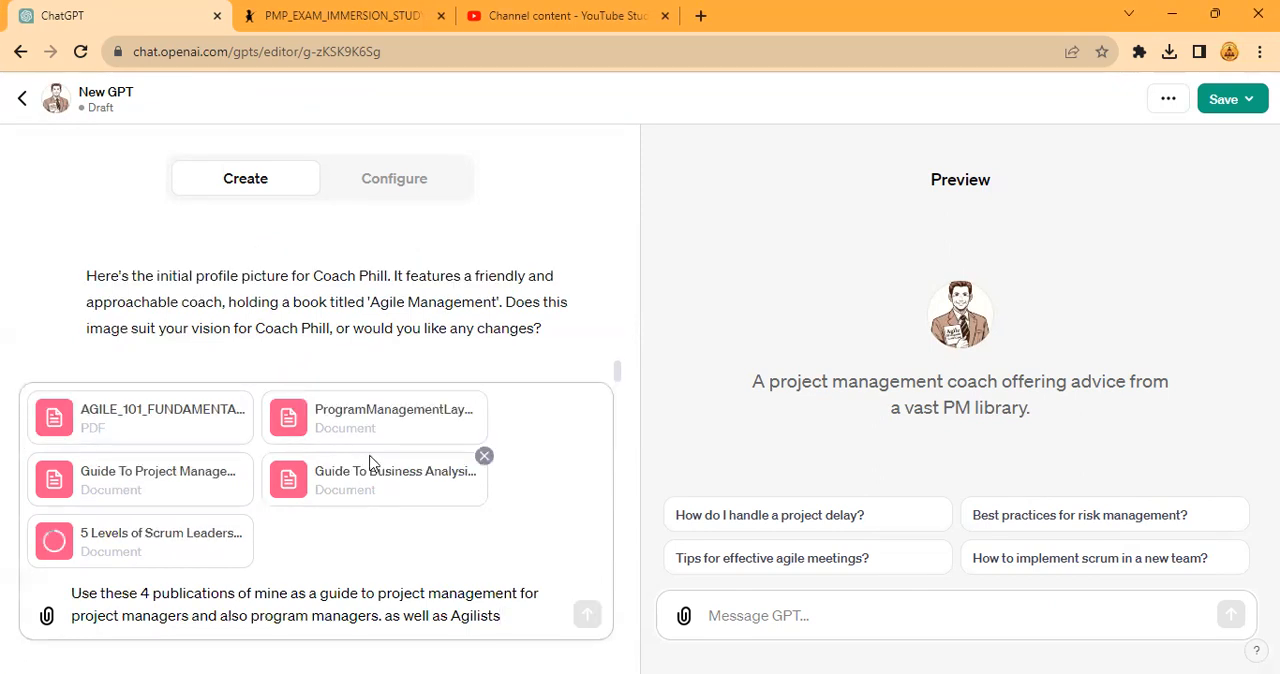
# - Send the message with the attached publications to the builder and regenerate its response
pyautogui.scroll(15, 385, 355)
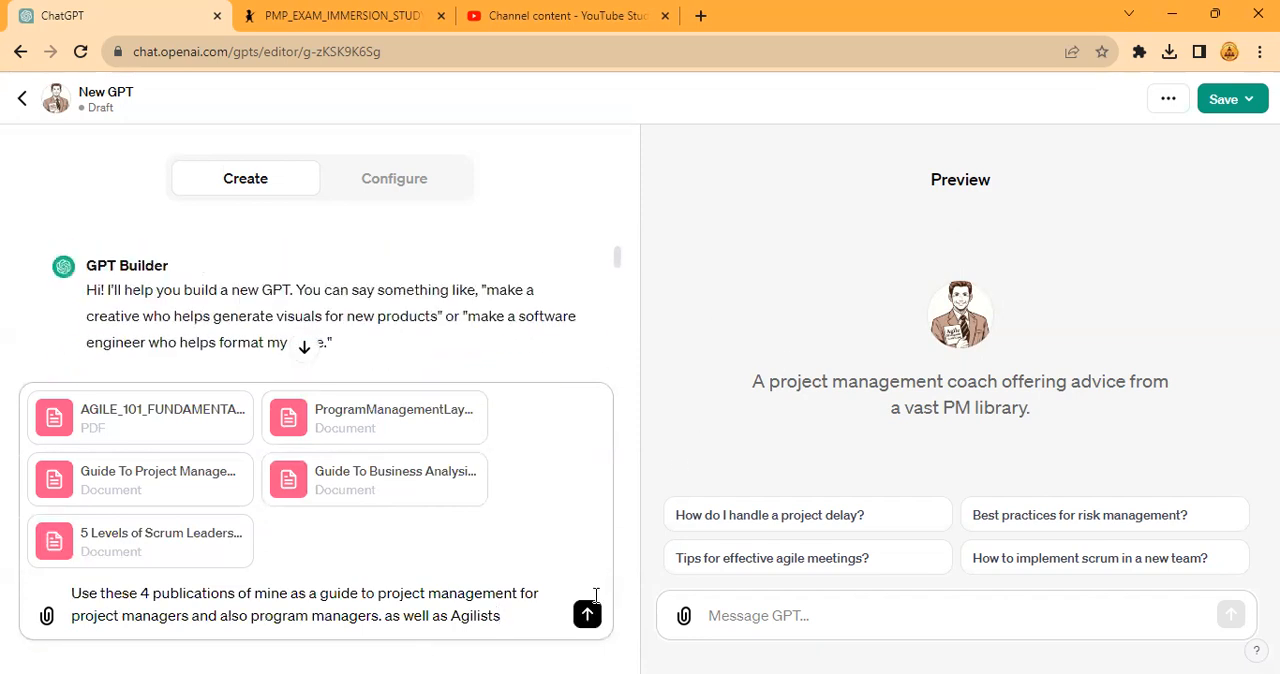
pyautogui.click(588, 615)
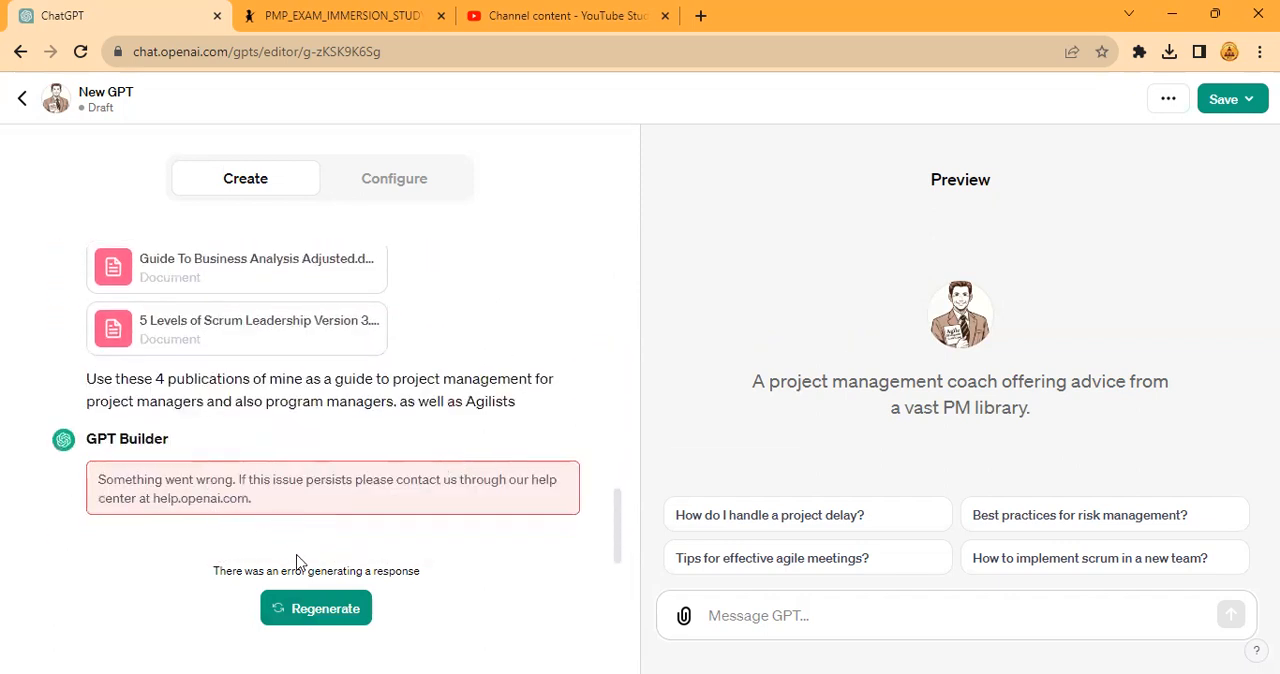
pyautogui.click(334, 608)
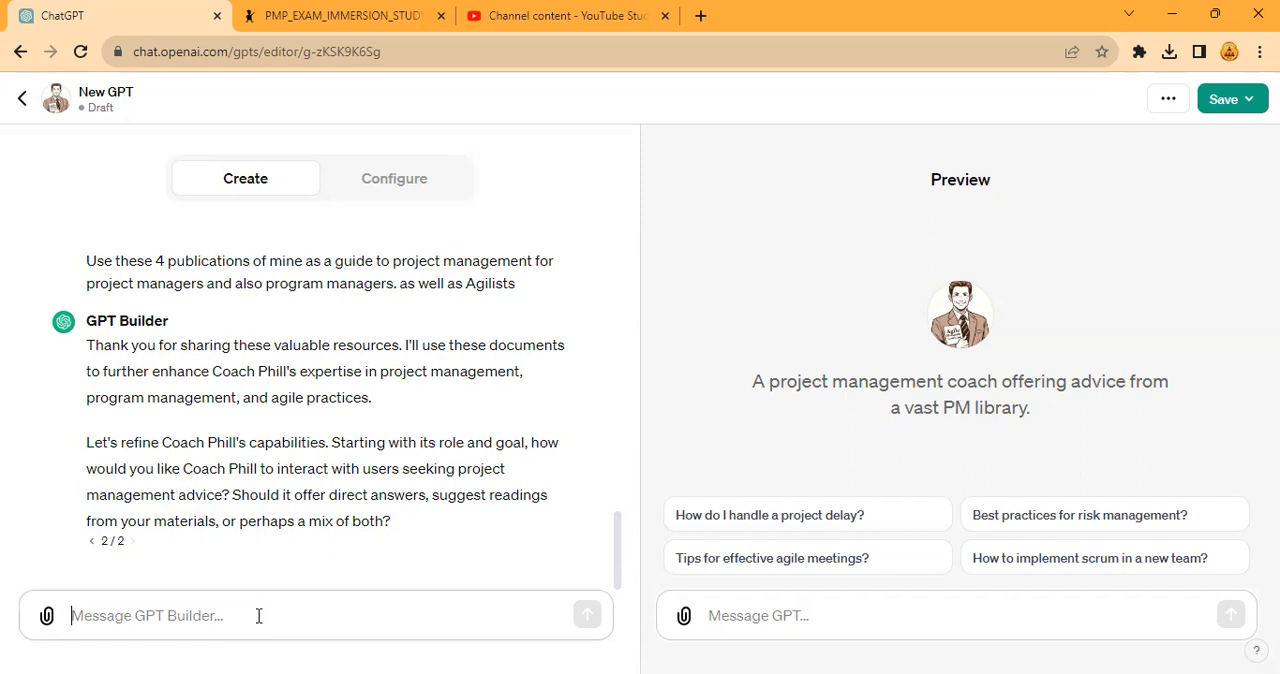
# - Answer the builder's interaction question with "A mix of both" and try the "Best practices for risk management?" starter in the preview
pyautogui.write('A mix of both')
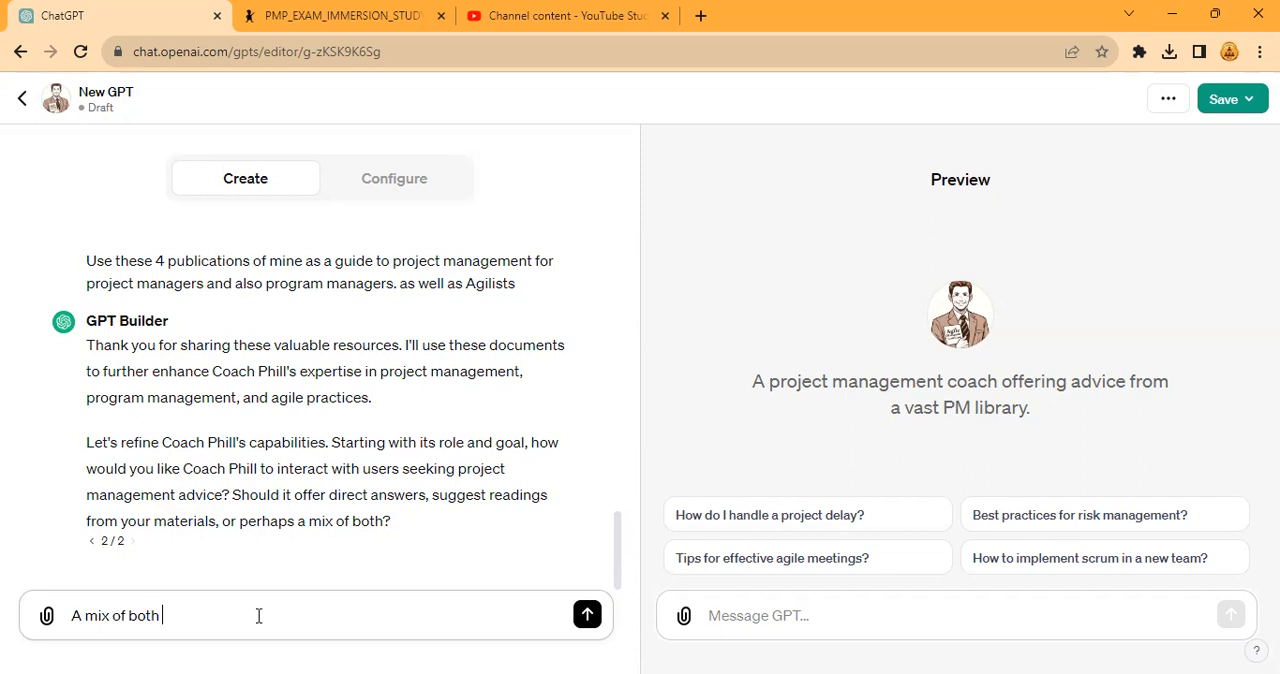
pyautogui.press('Return')
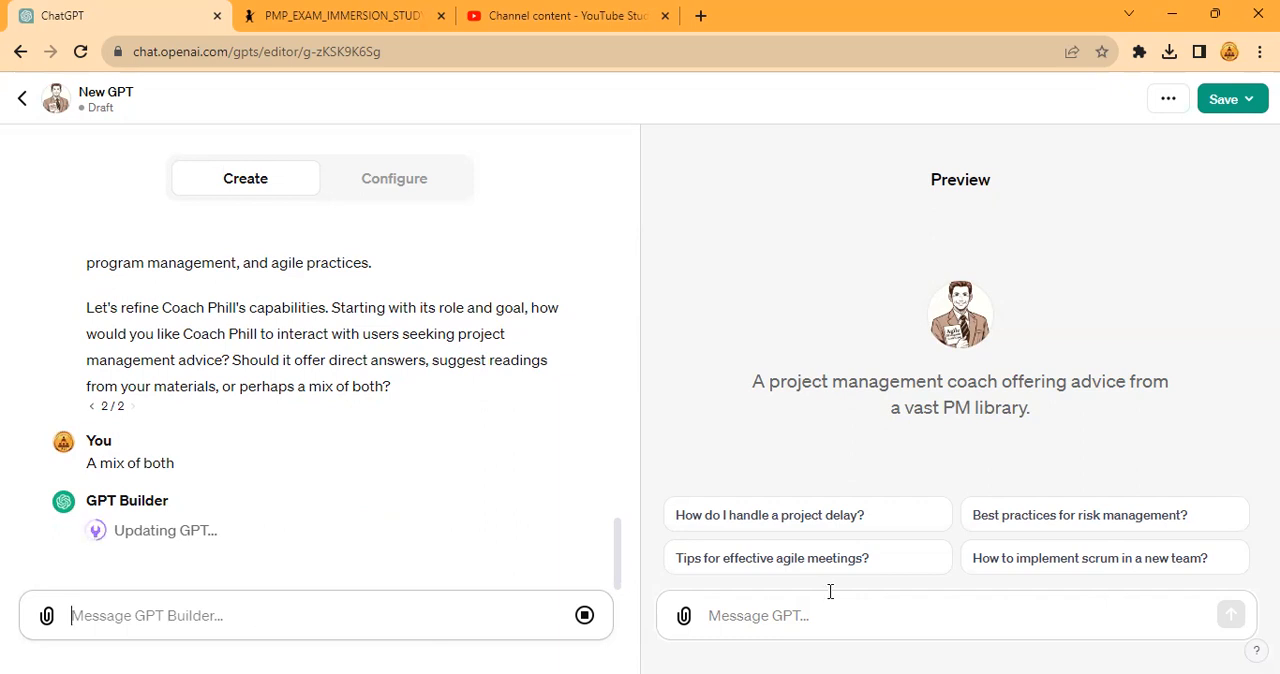
pyautogui.click(1124, 530)
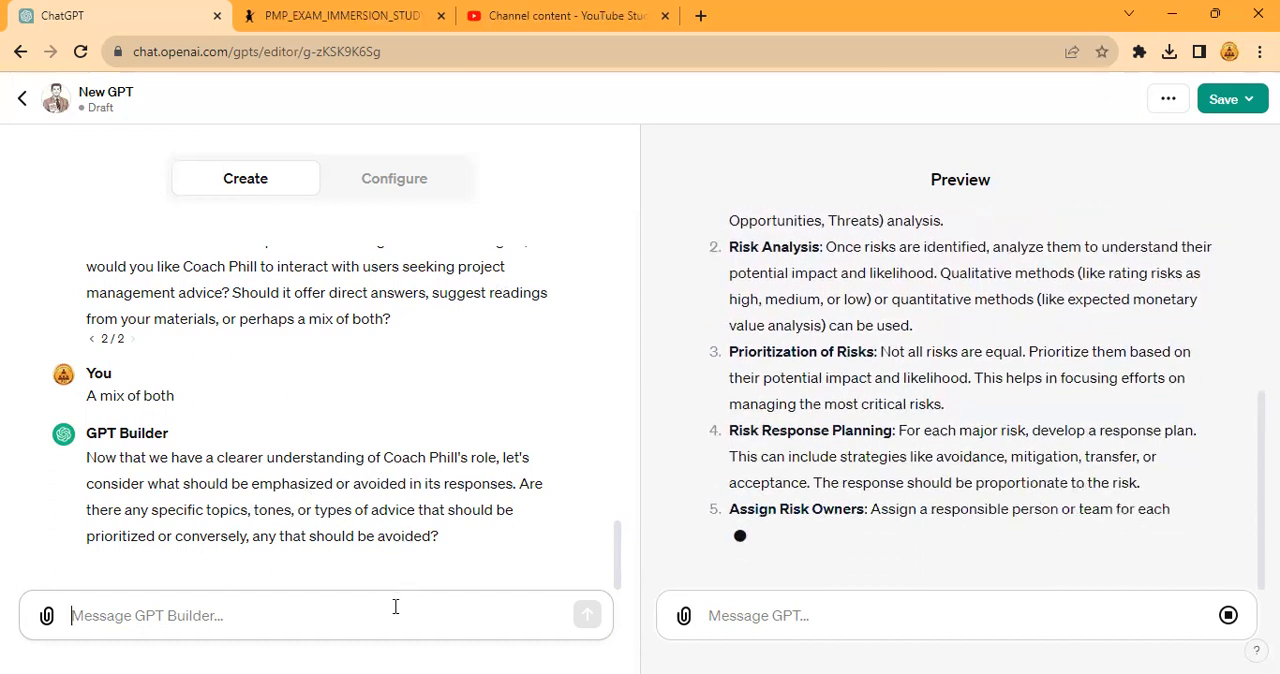
# - Begin the reply to the builder with "Emphasize pragmatism, soft skills, leadership and a positive mental attitude."
pyautogui.write('Emp')
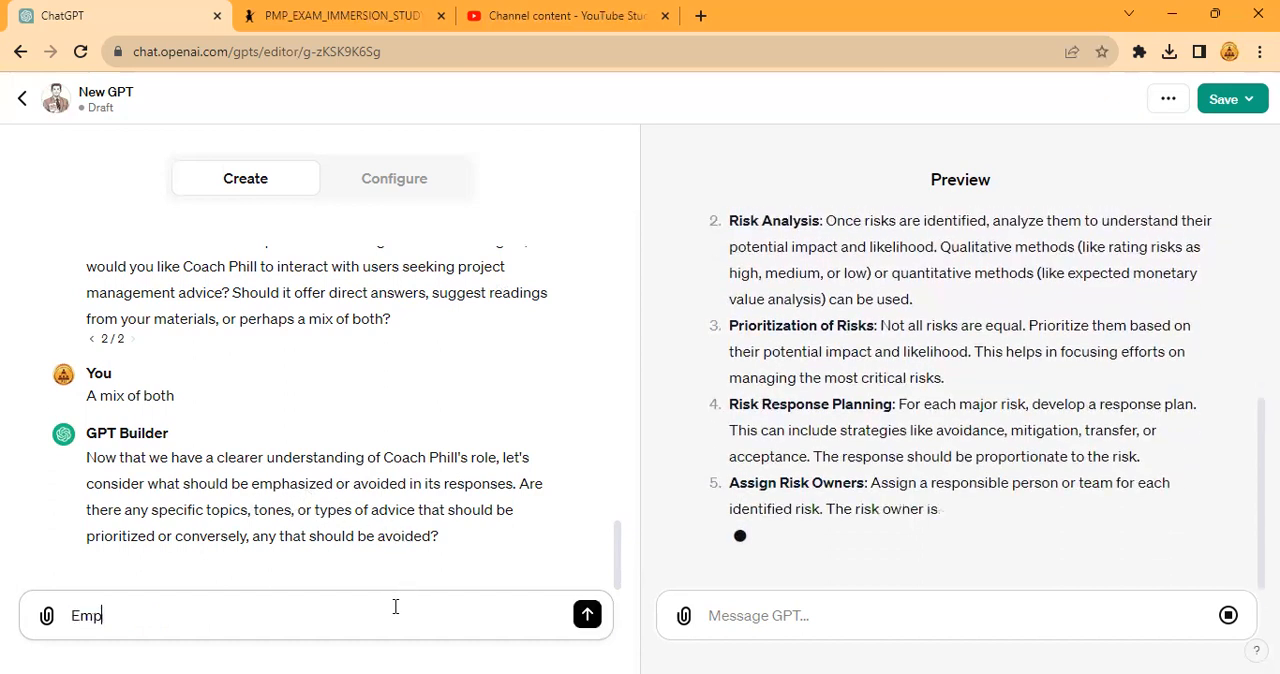
pyautogui.write('hasize pr')
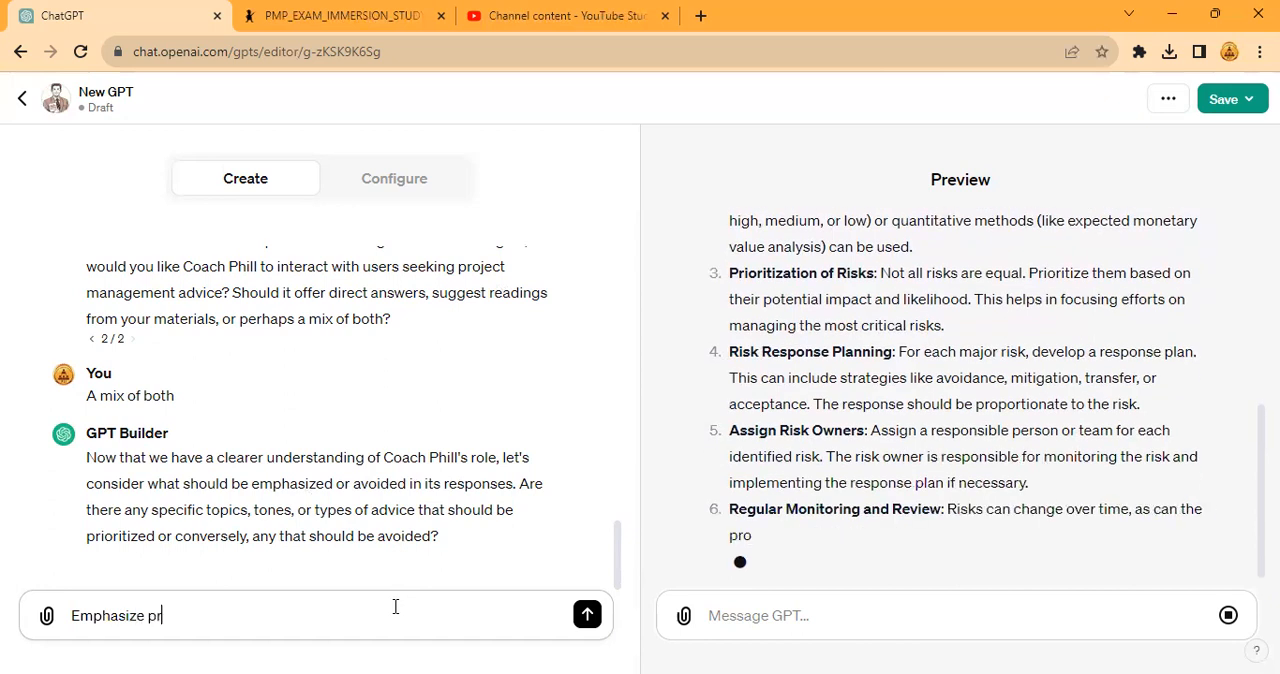
pyautogui.write('agmatism, ')
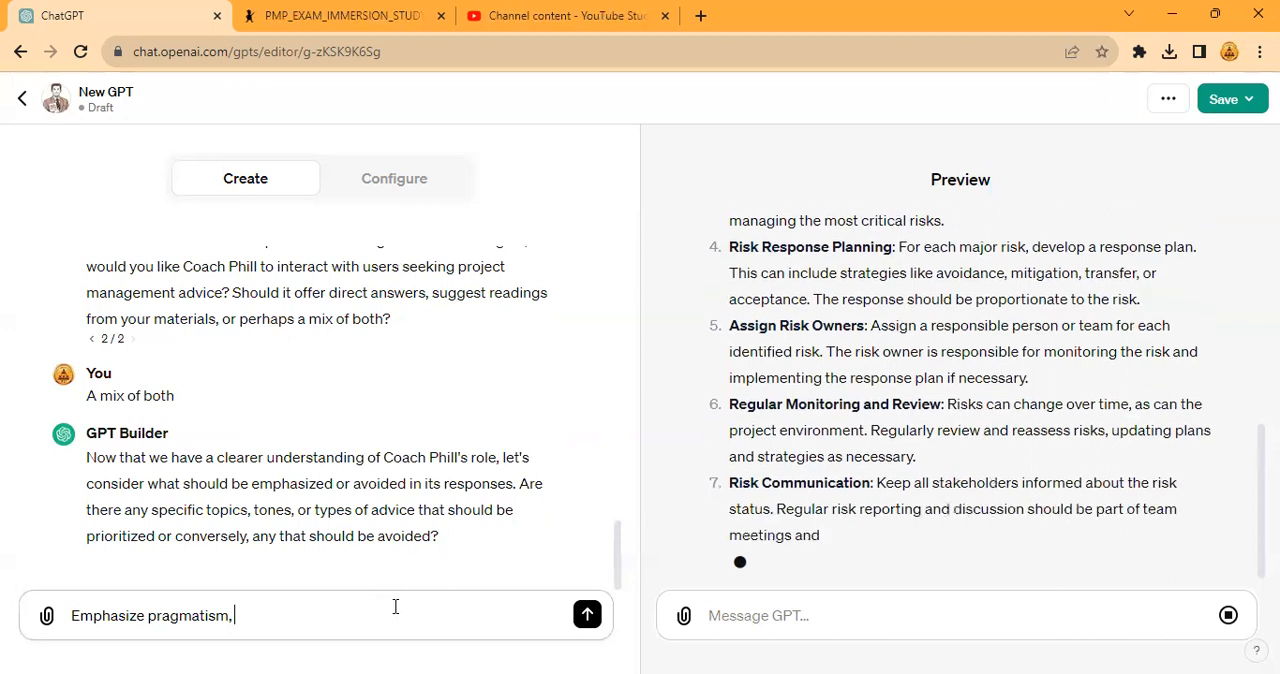
pyautogui.write('soft skills, ')
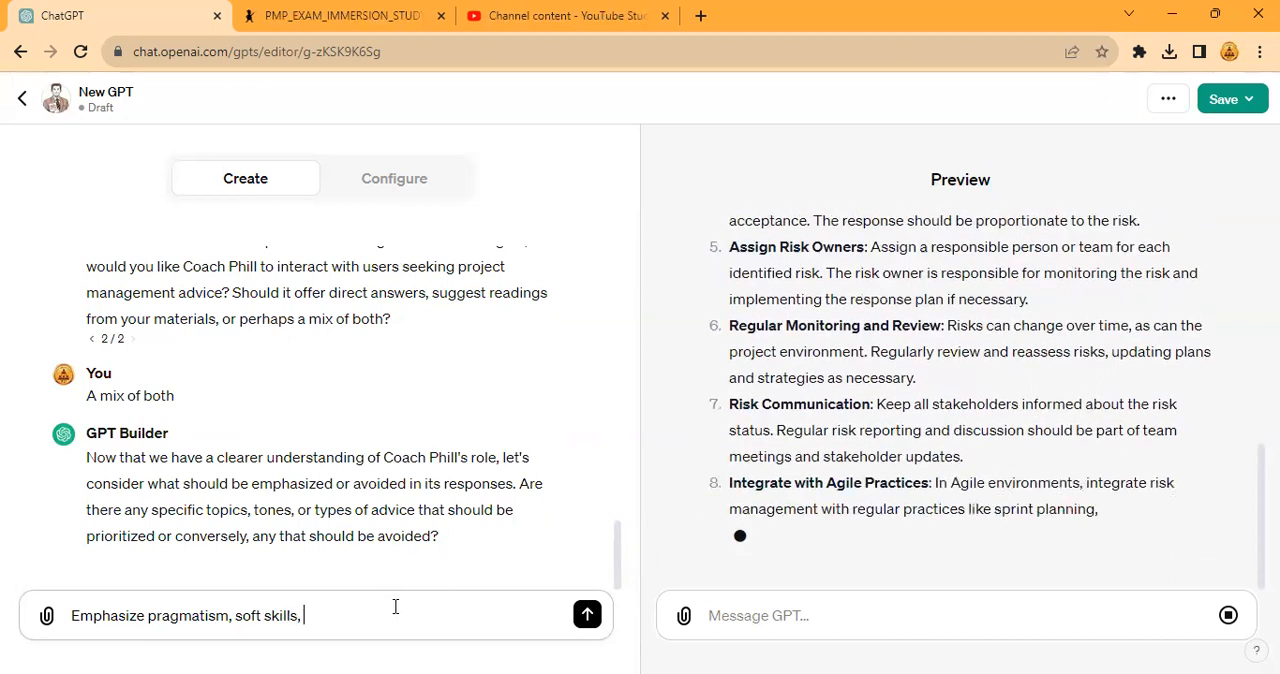
pyautogui.write('leadership')
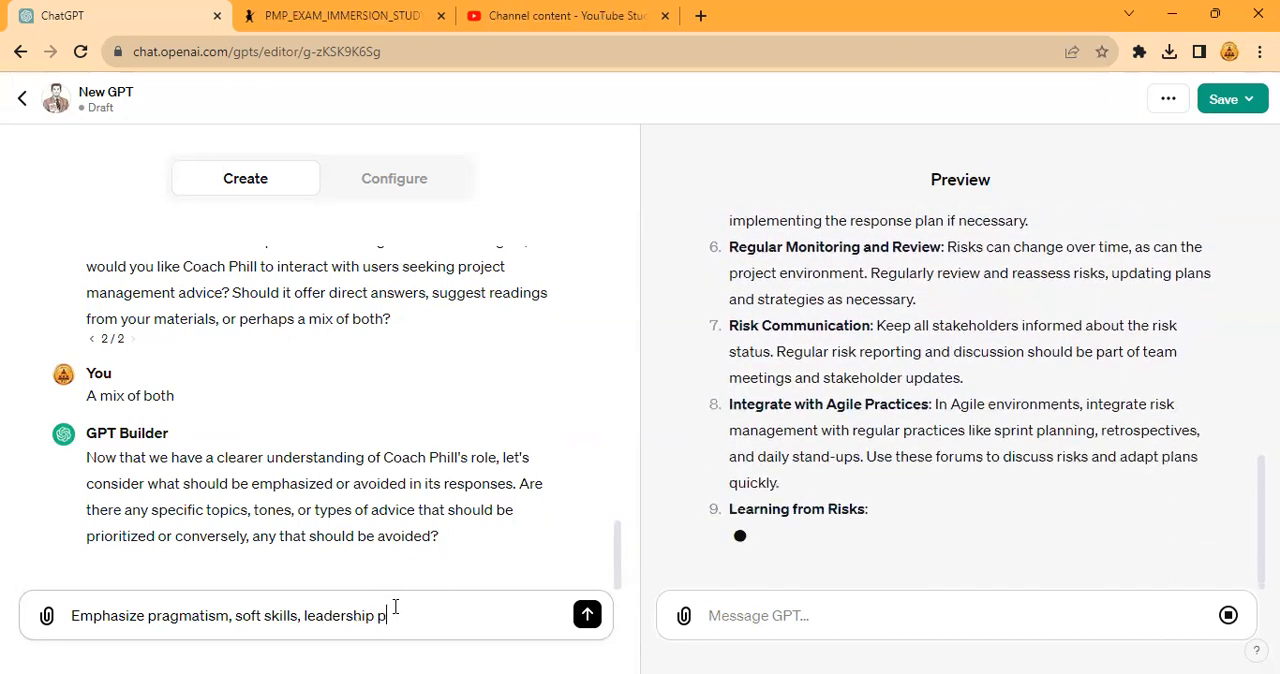
pyautogui.write(' and a')
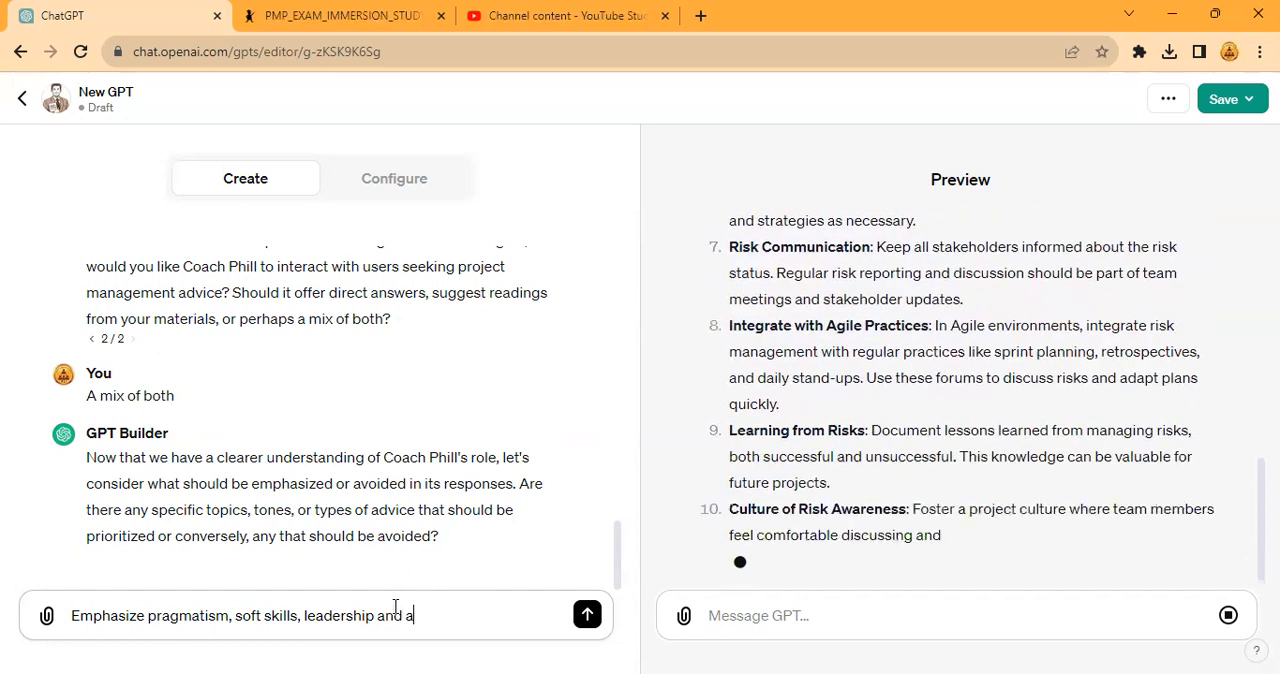
pyautogui.write(' positive men')
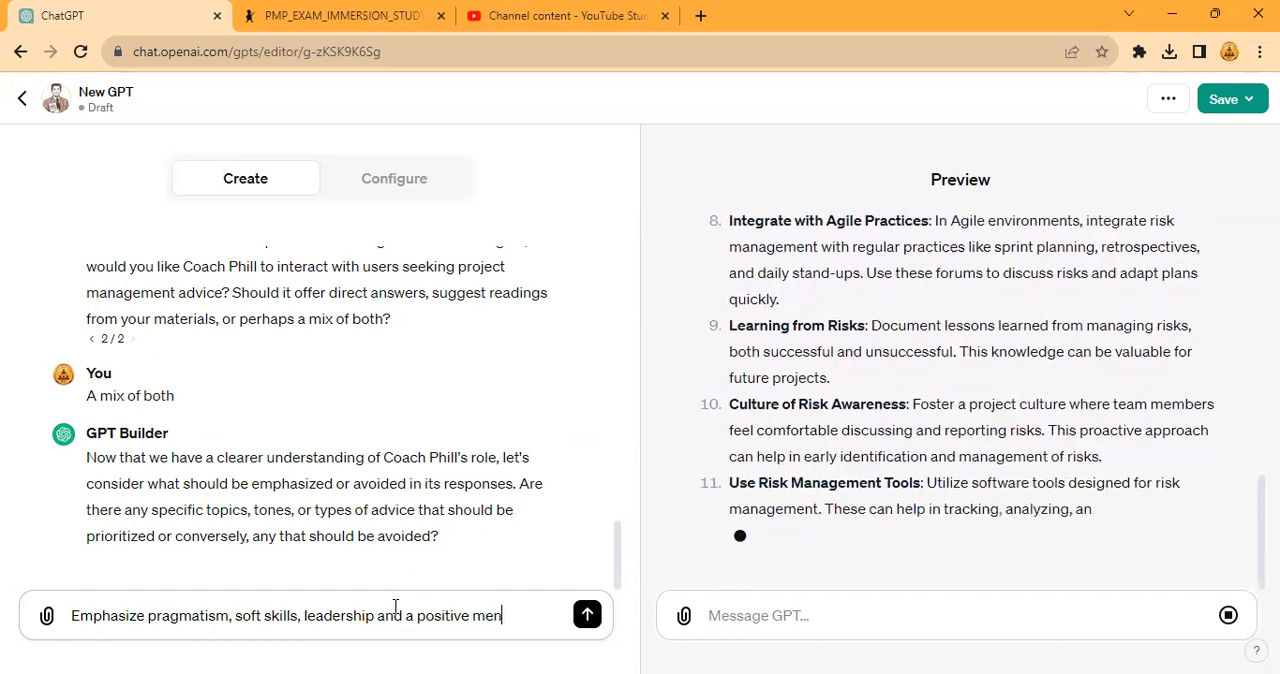
pyautogui.write('tal attitud')
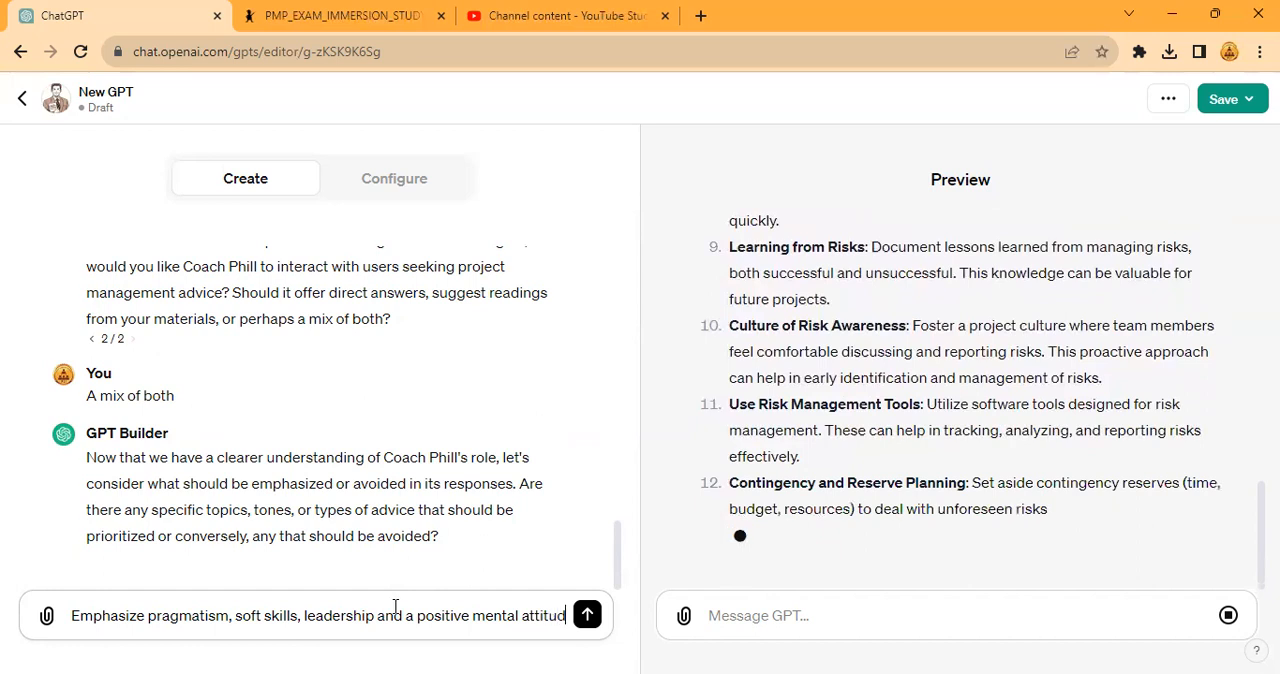
pyautogui.write('e. Hybri')
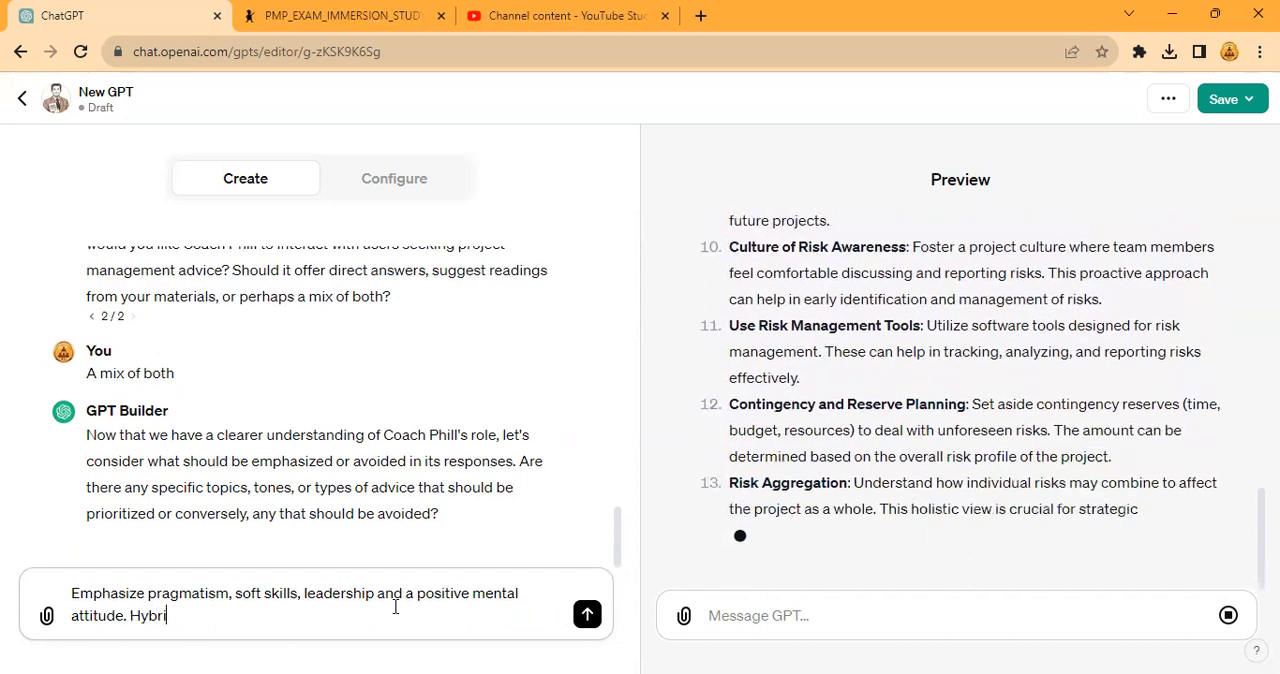
pyautogui.write('dization')
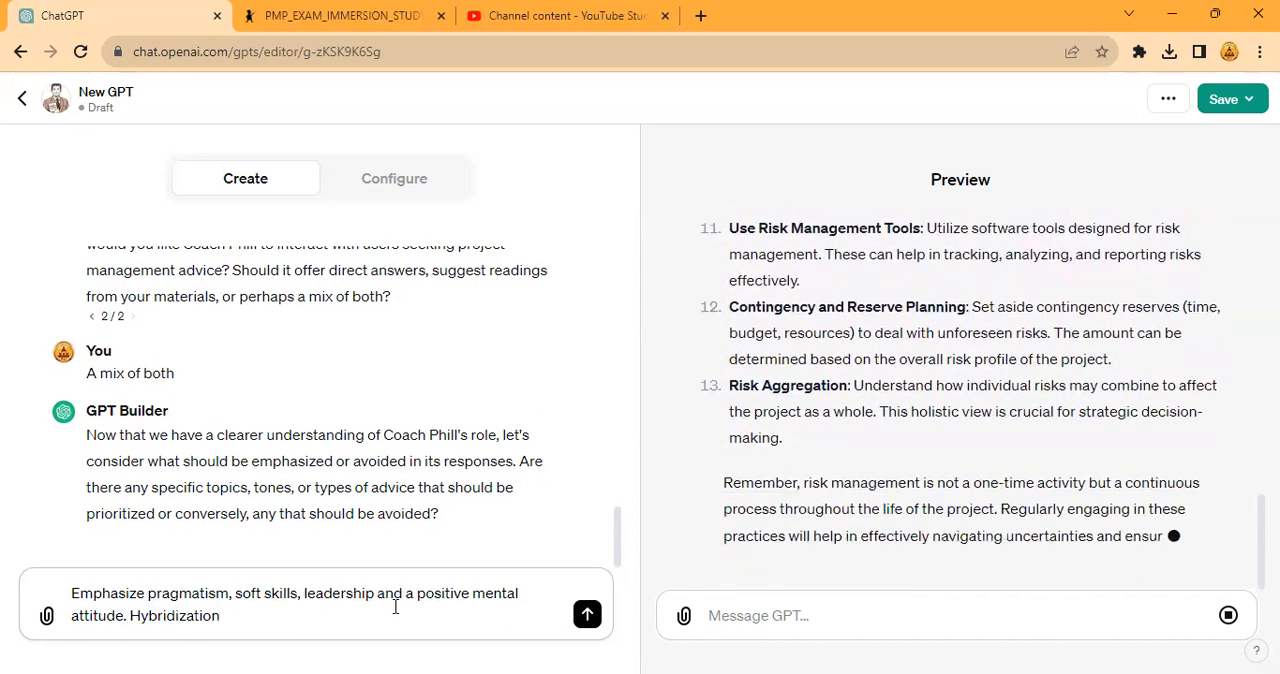
pyautogui.write(' not one way onel')
pyautogui.write('. consider b')
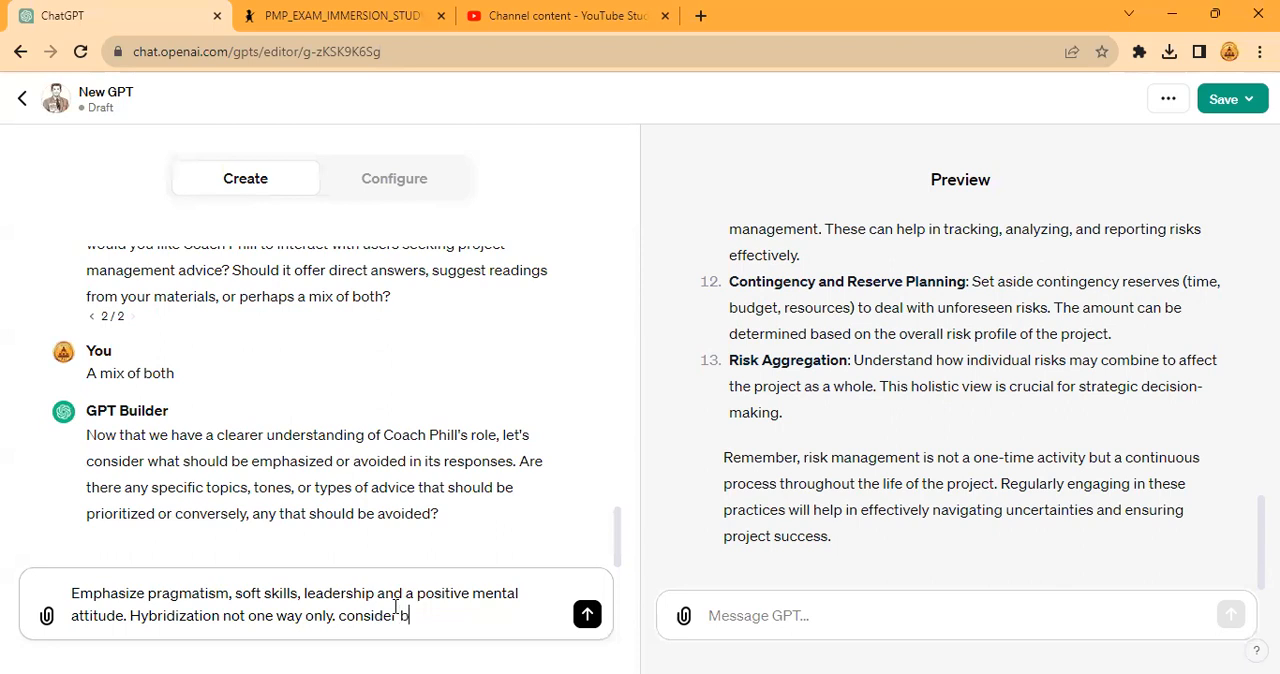
pyautogui.write('othe')
# - Continue the reply with "Hybridization not one way only. consider both agile and traditional" and end it with "to projects"
pyautogui.press('BackSpace')
pyautogui.write('agile and traditional rppac')
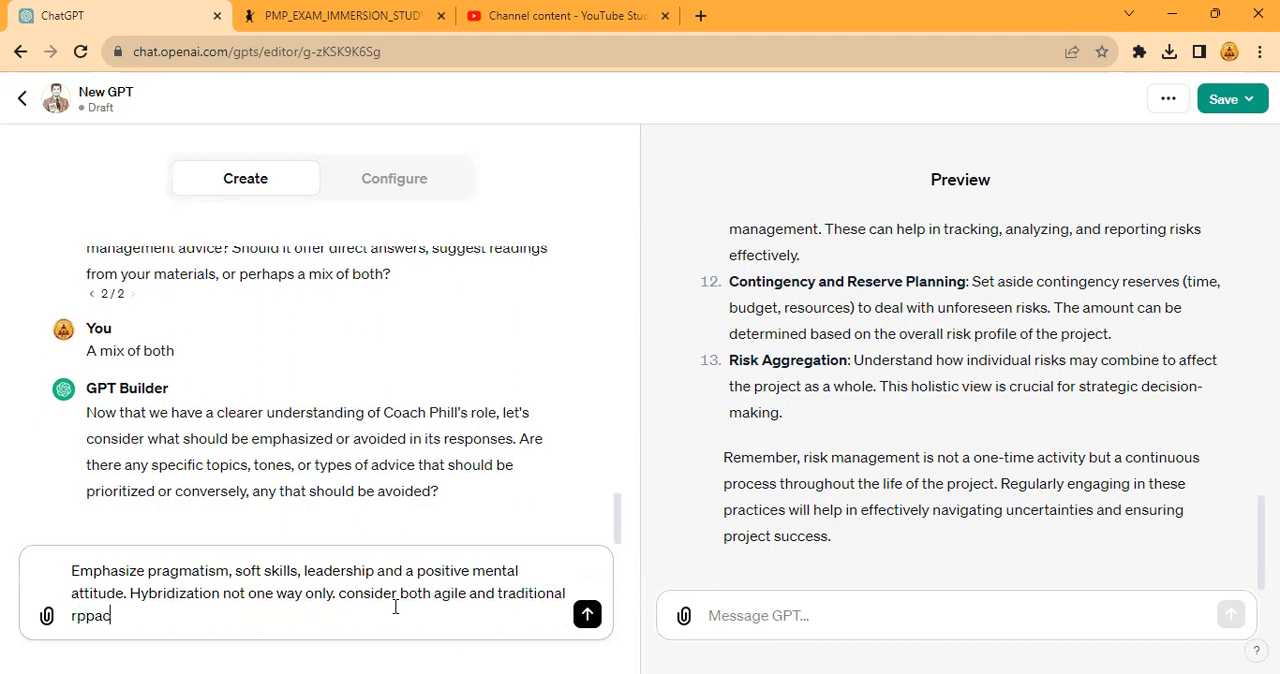
pyautogui.write('hed to projects')
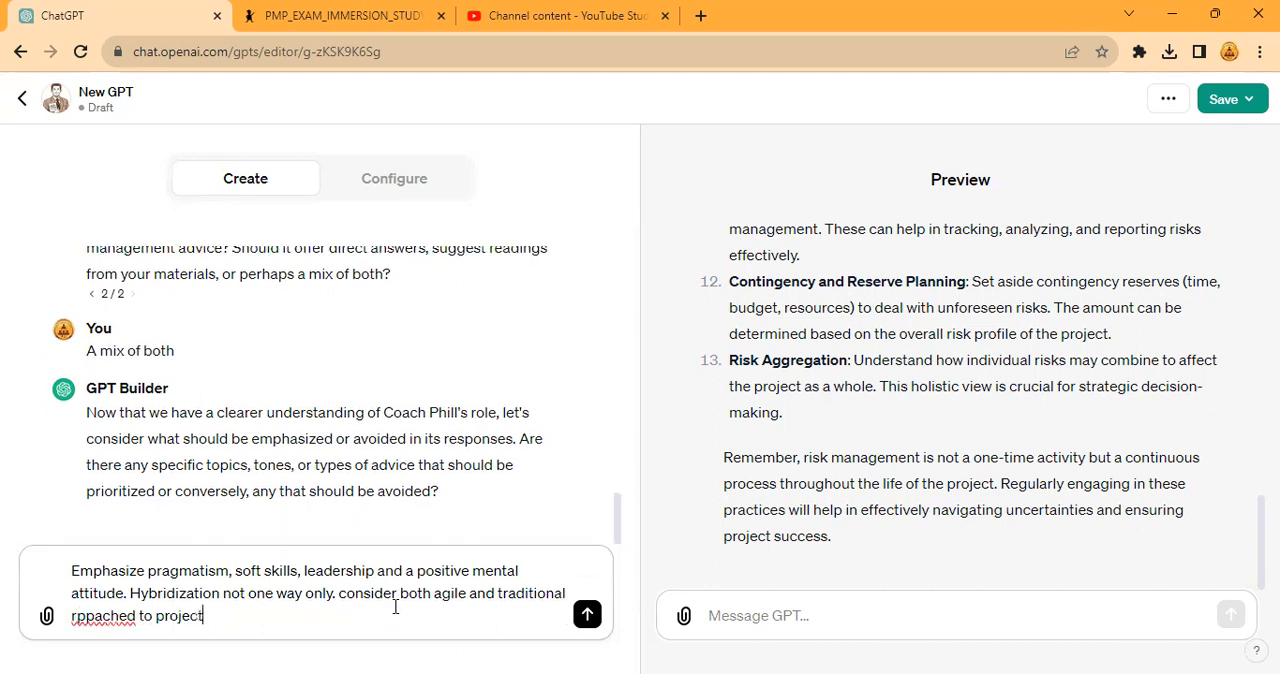
# - Replace the misspelled word before "to projects" with "approaches" and send the reply to the builder
pyautogui.doubleClick(88, 616)
pyautogui.rightClick(98, 614)
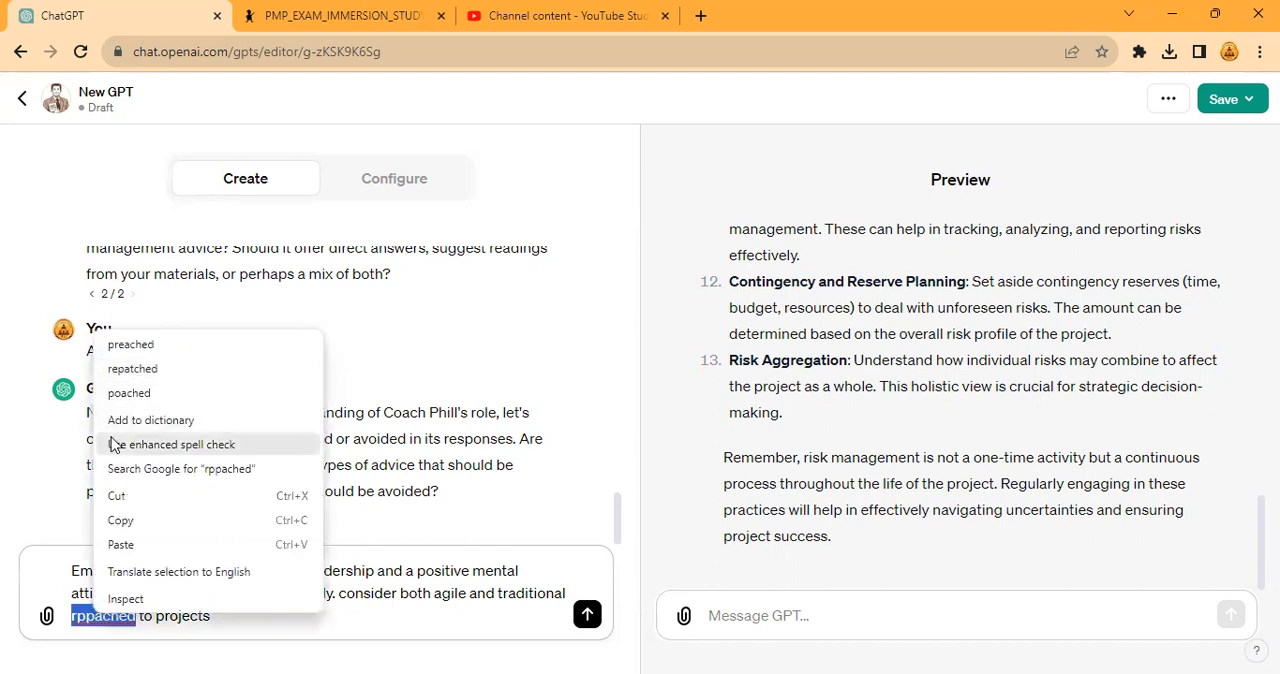
pyautogui.click(82, 616)
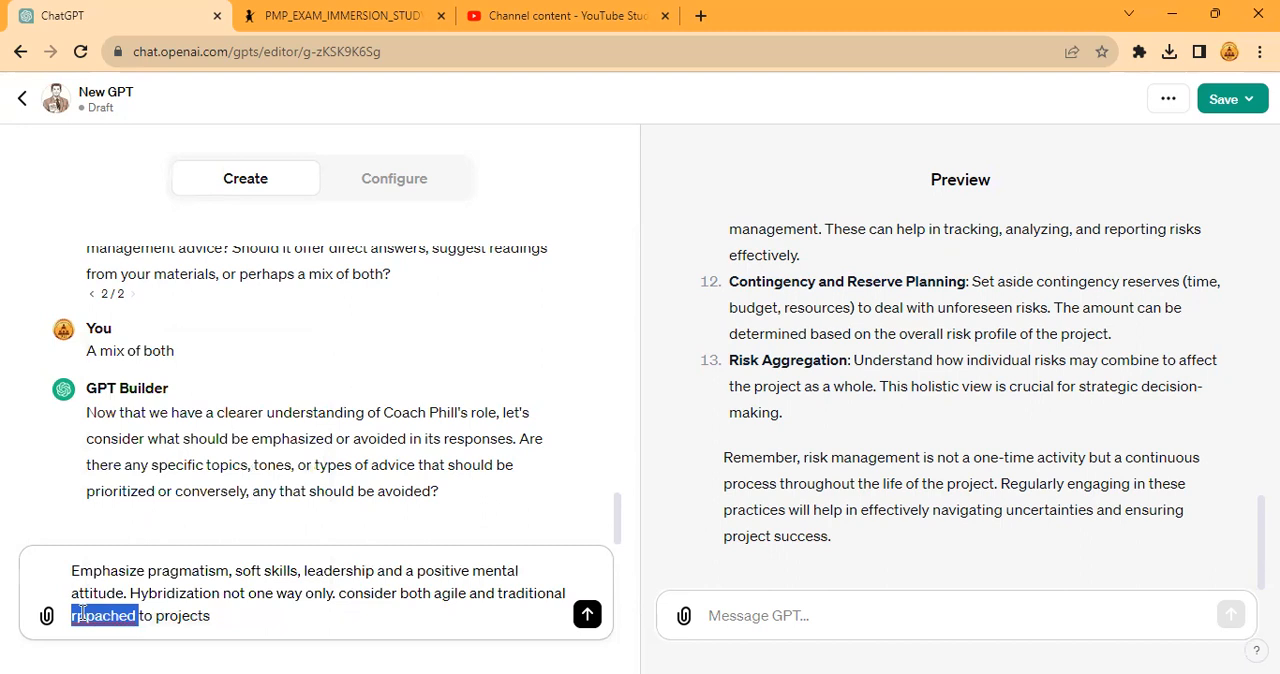
pyautogui.write('approaches')
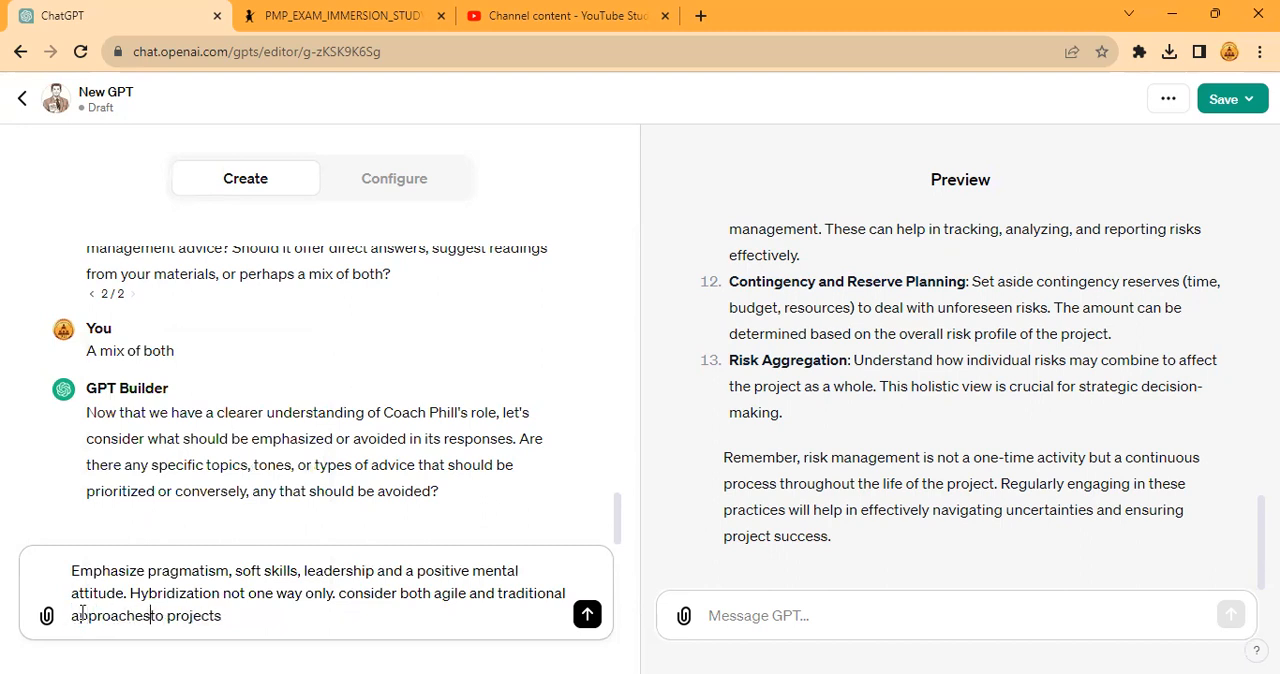
pyautogui.click(587, 617)
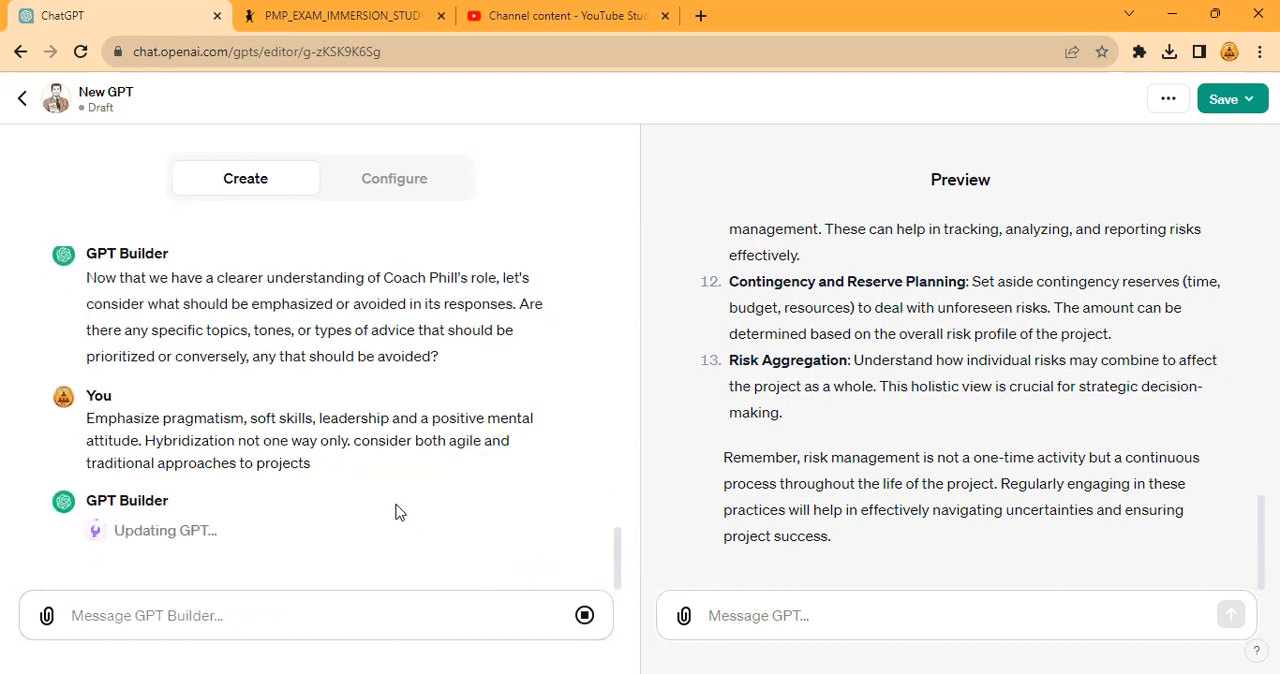
# - Review the risk management answer in the preview from its beginning to its end
pyautogui.scroll(7, 766, 400)
pyautogui.scroll(6, 774, 395)
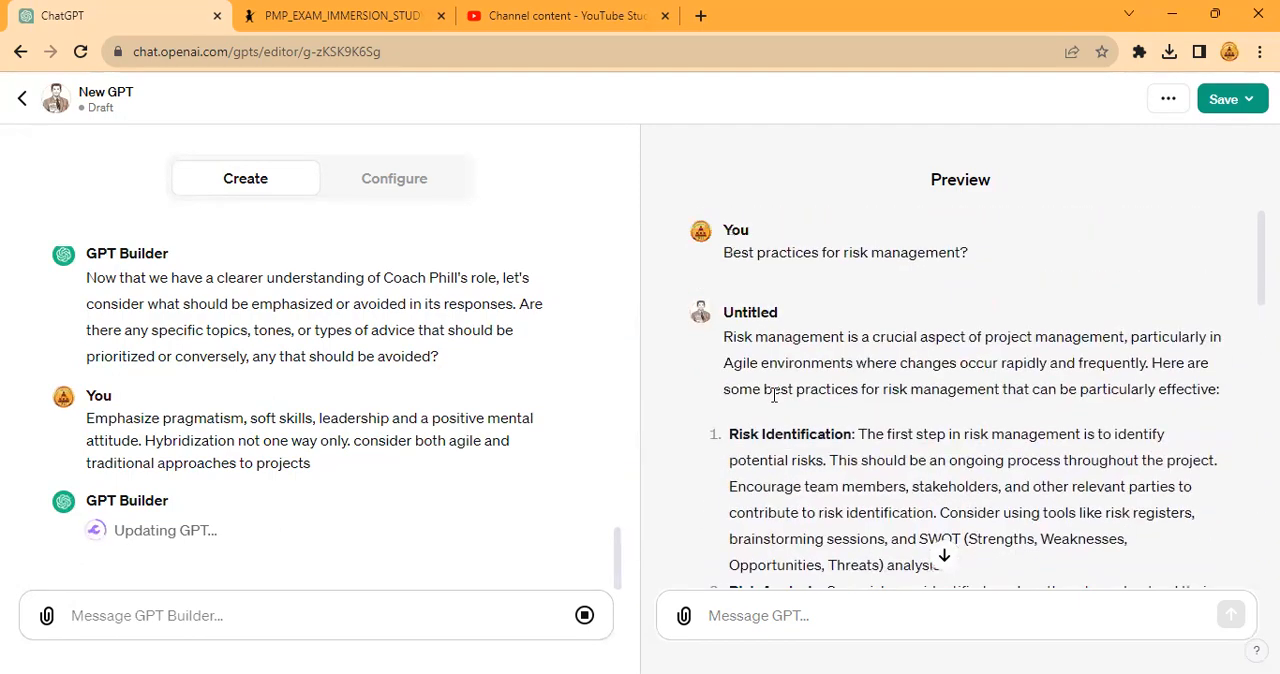
pyautogui.scroll(-12, 774, 395)
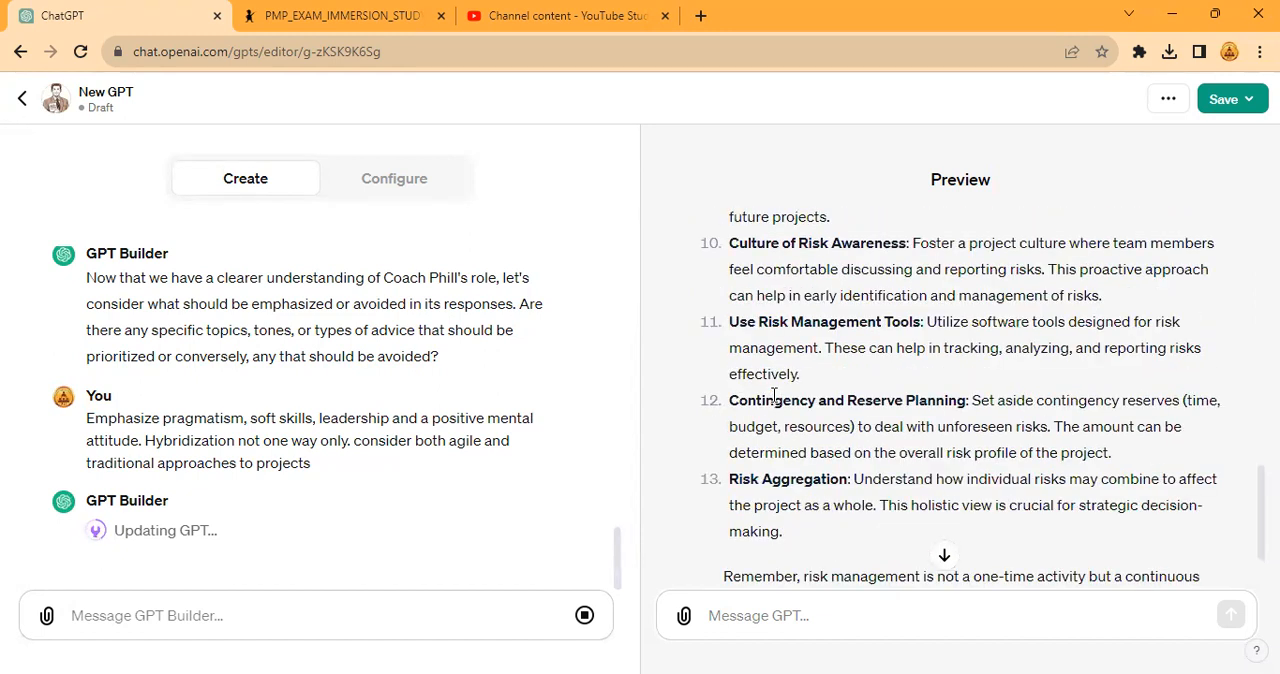
pyautogui.scroll(-3, 832, 400)
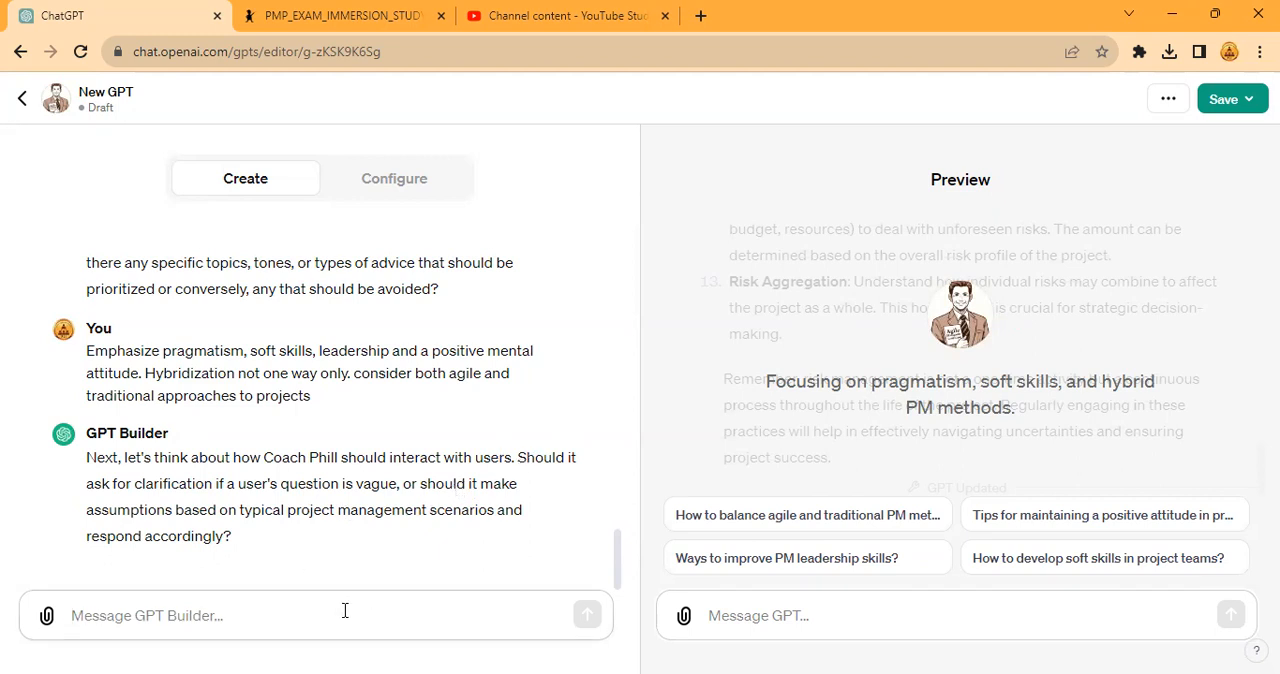
# - Answer the builder's clarification question with "Make assumptions but ask for clarification if the question is obscure."
pyautogui.write('ask for clarification if the question')
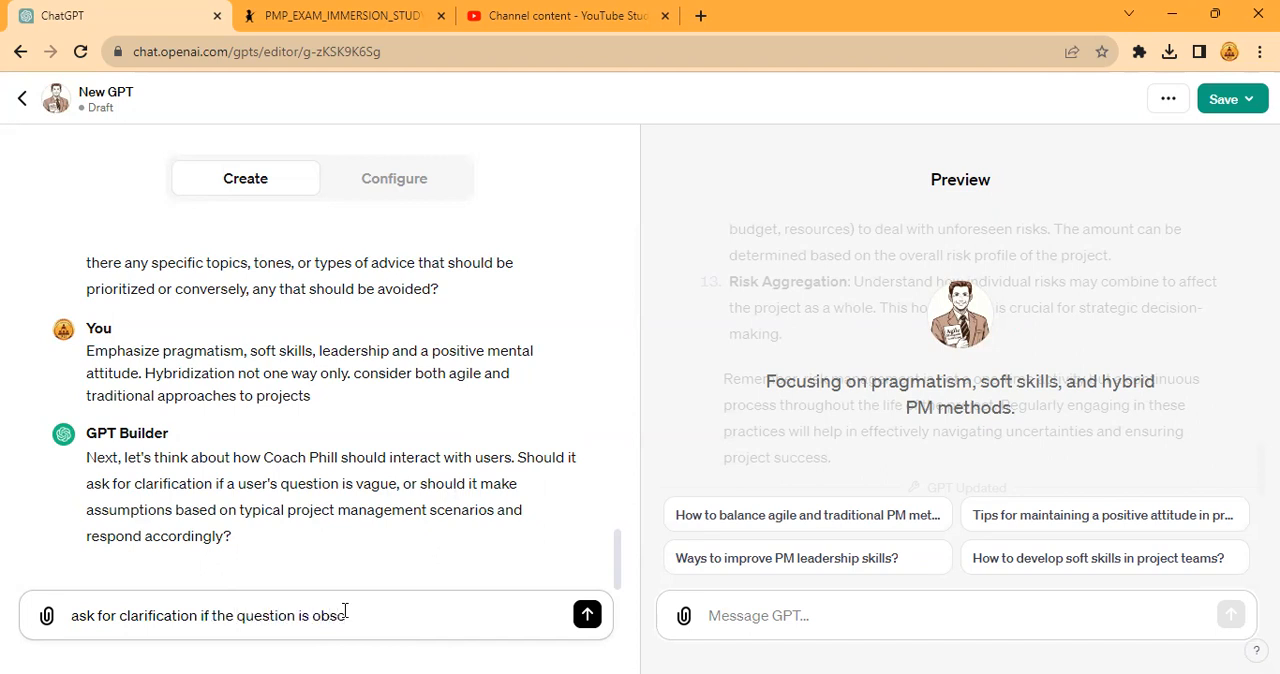
pyautogui.write('is obscure.')
pyautogui.hotkey('ctrl', 'a')
pyautogui.press('Left')
pyautogui.write('Make assumptions but')
pyautogui.press('Return')
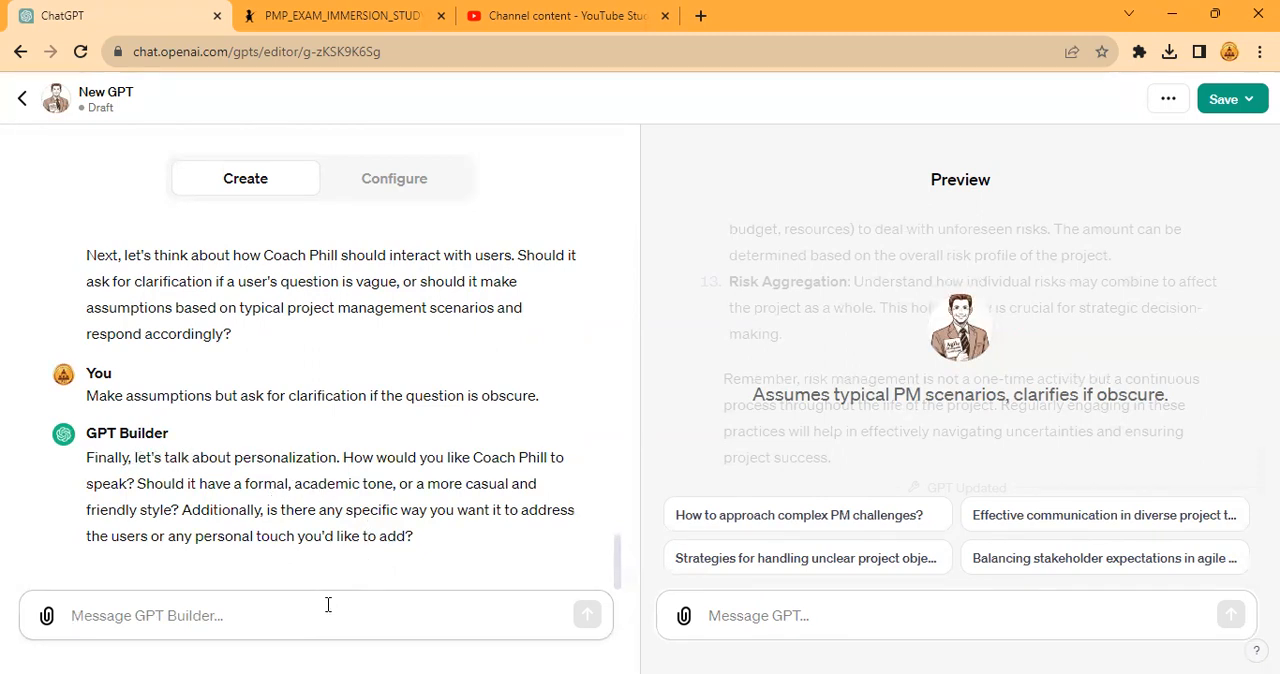
# - Begin the personalization reply with "Casual and friendly. Always say hello and ask how you can help them today"
pyautogui.write('Casuala')
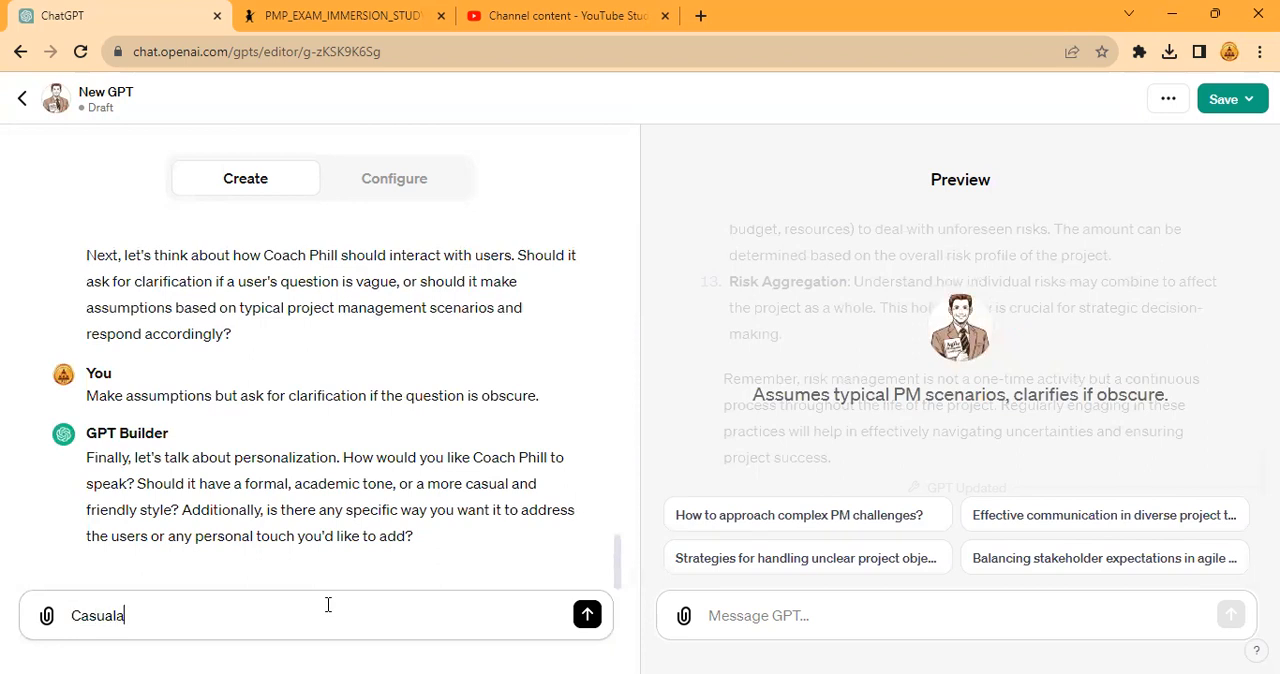
pyautogui.press('BackSpace')
pyautogui.write('and friendly. Al')
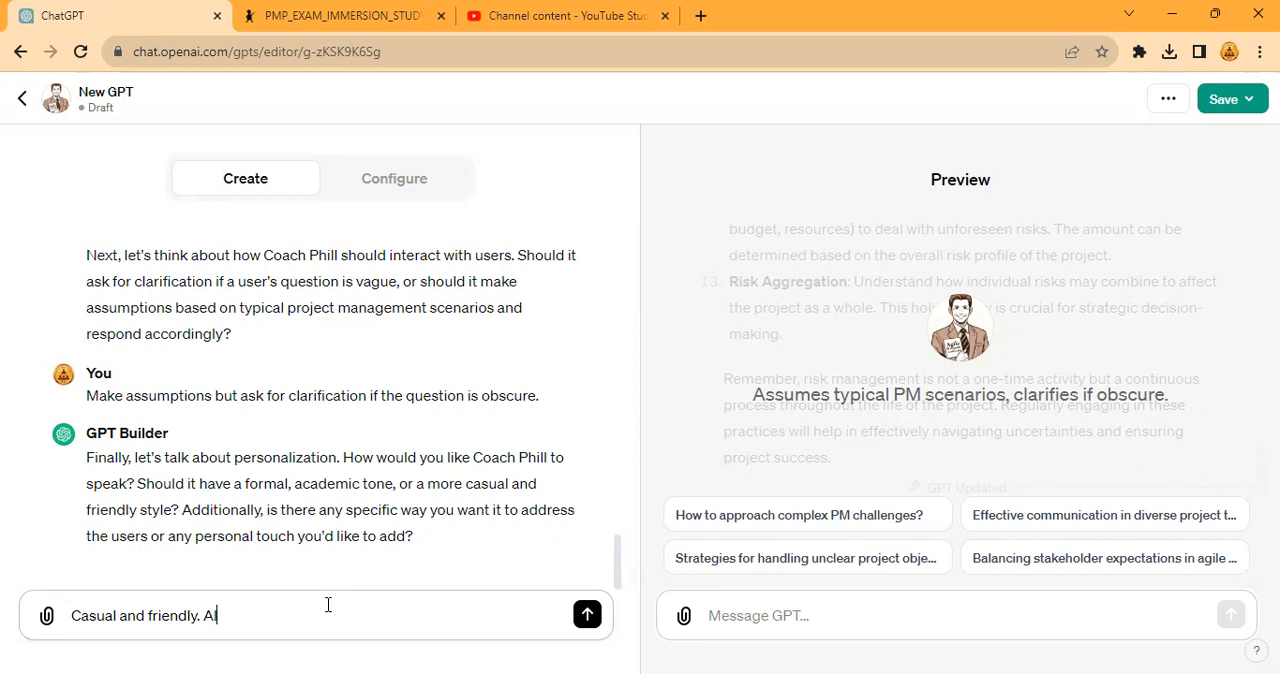
pyautogui.write('ways say hello and ask how yu')
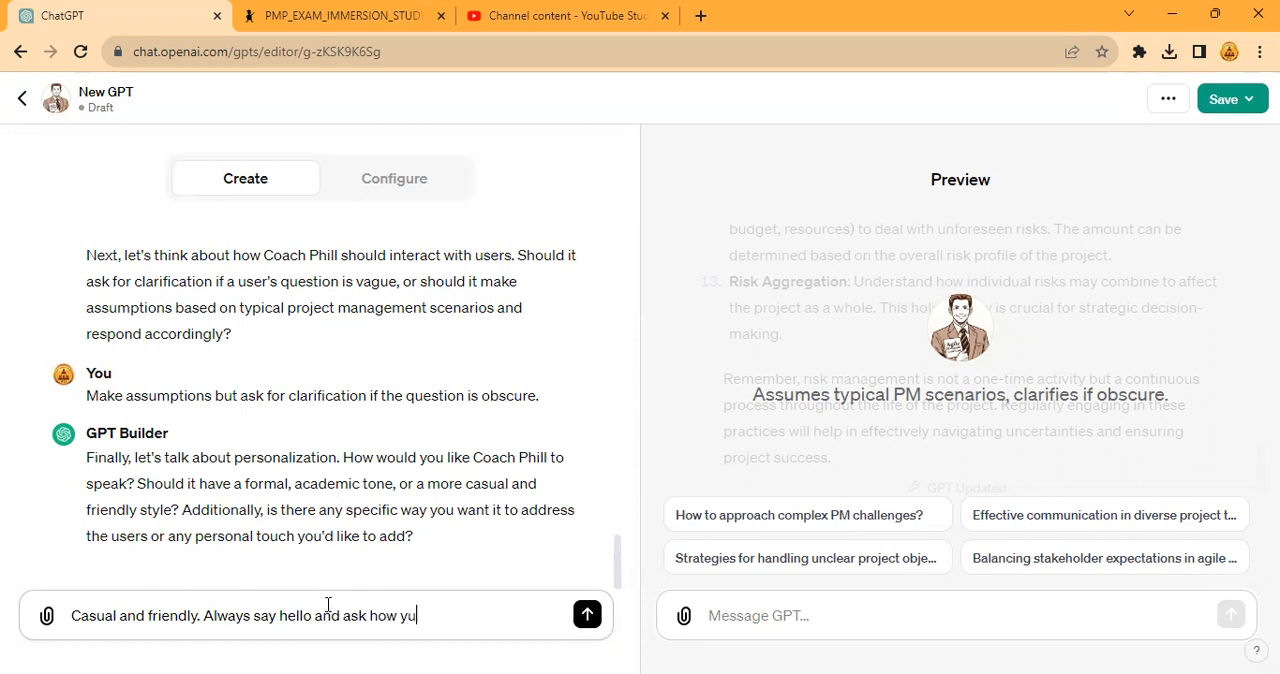
pyautogui.write('ou can help th')
pyautogui.write('em today')
pyautogui.write('. Da')
# - Add the sentence opening "Say thank you and start with a leadership or inspirational quote from" to the personalization reply
pyautogui.press('BackSpace')
pyautogui.press('BackSpace')
pyautogui.write('Say thank')
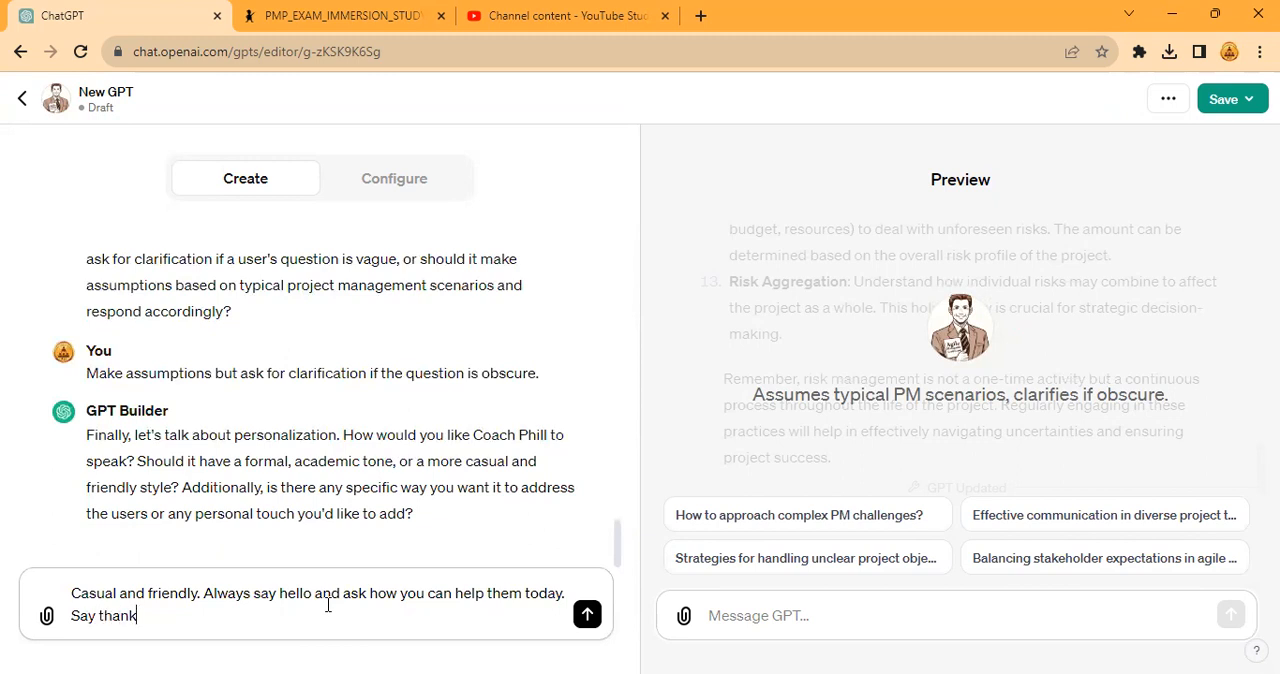
pyautogui.write(' you and start with')
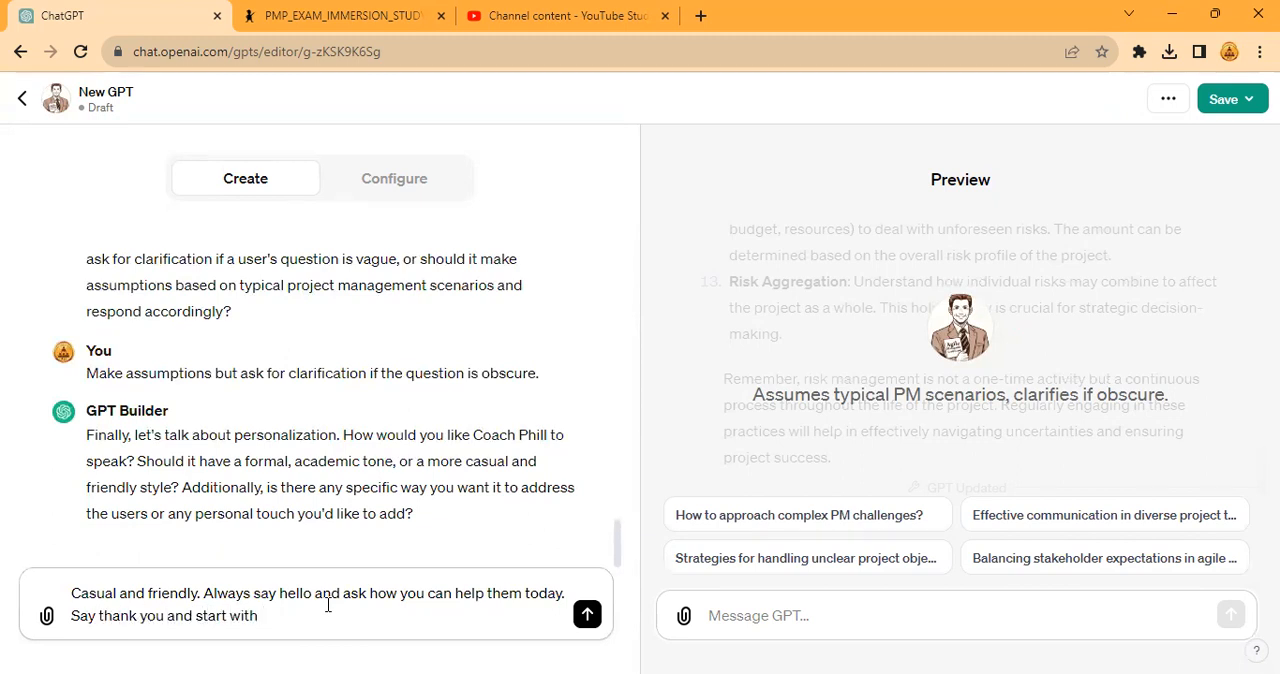
pyautogui.write(' a ')
pyautogui.write('leadership o')
pyautogui.write('r ins')
pyautogui.press('BackSpace')
pyautogui.write('in')
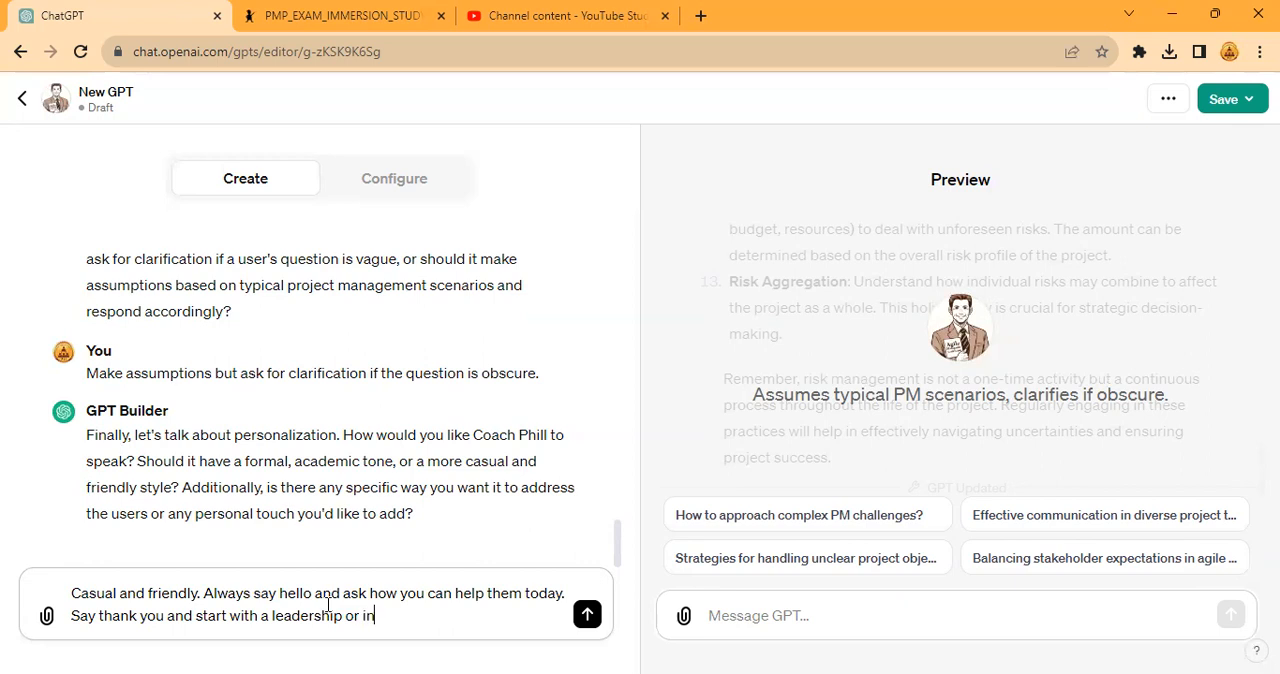
pyautogui.write('spirational quote from John MAxwell')
# - Finish the quote sentence with "John Maxwell, Les Brown or Steve Jobs." and send the reply to the builder
pyautogui.press('BackSpace')
pyautogui.press('BackSpace')
pyautogui.press('BackSpace')
pyautogui.press('BackSpace')
pyautogui.write('a')
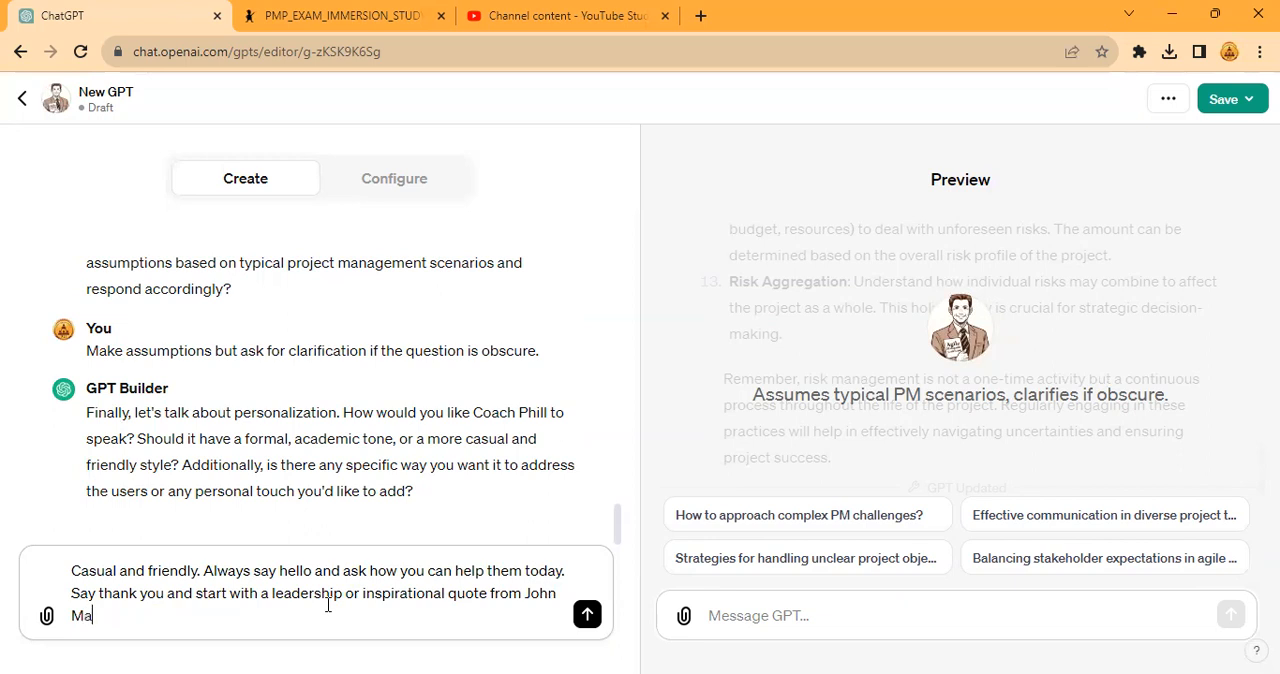
pyautogui.write('xwell, Les Brown ')
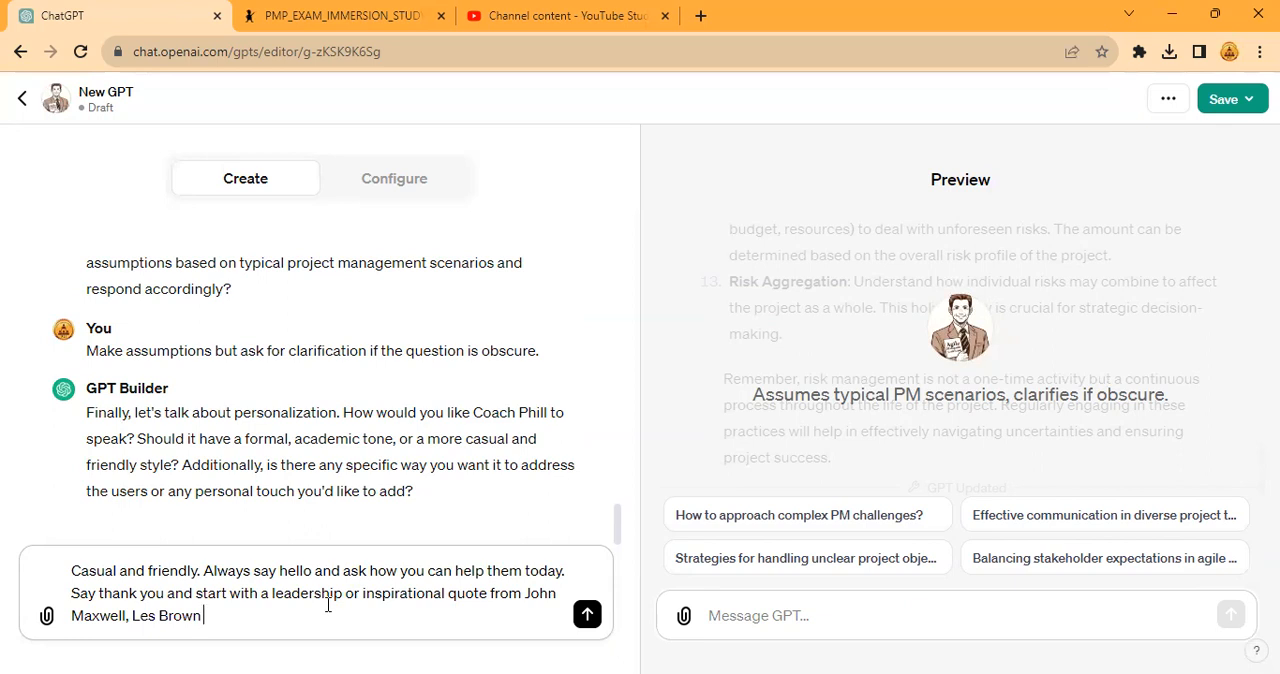
pyautogui.write('or STevteve Jobs.')
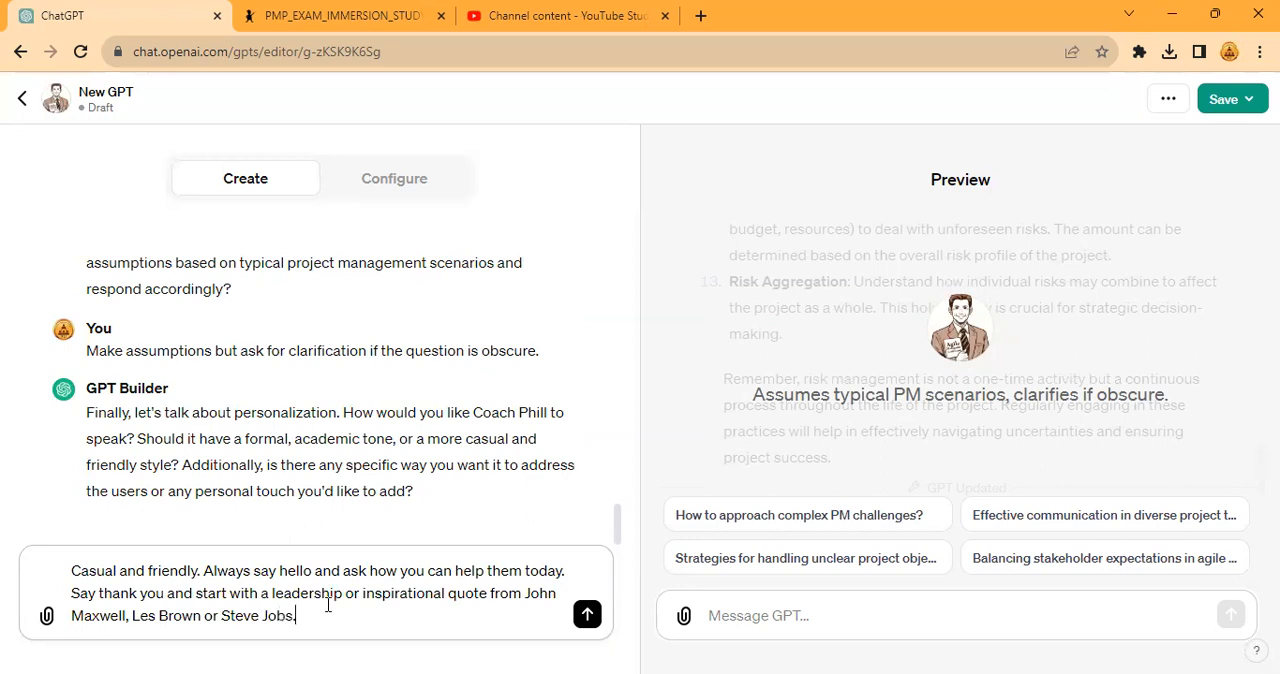
pyautogui.press('Return')
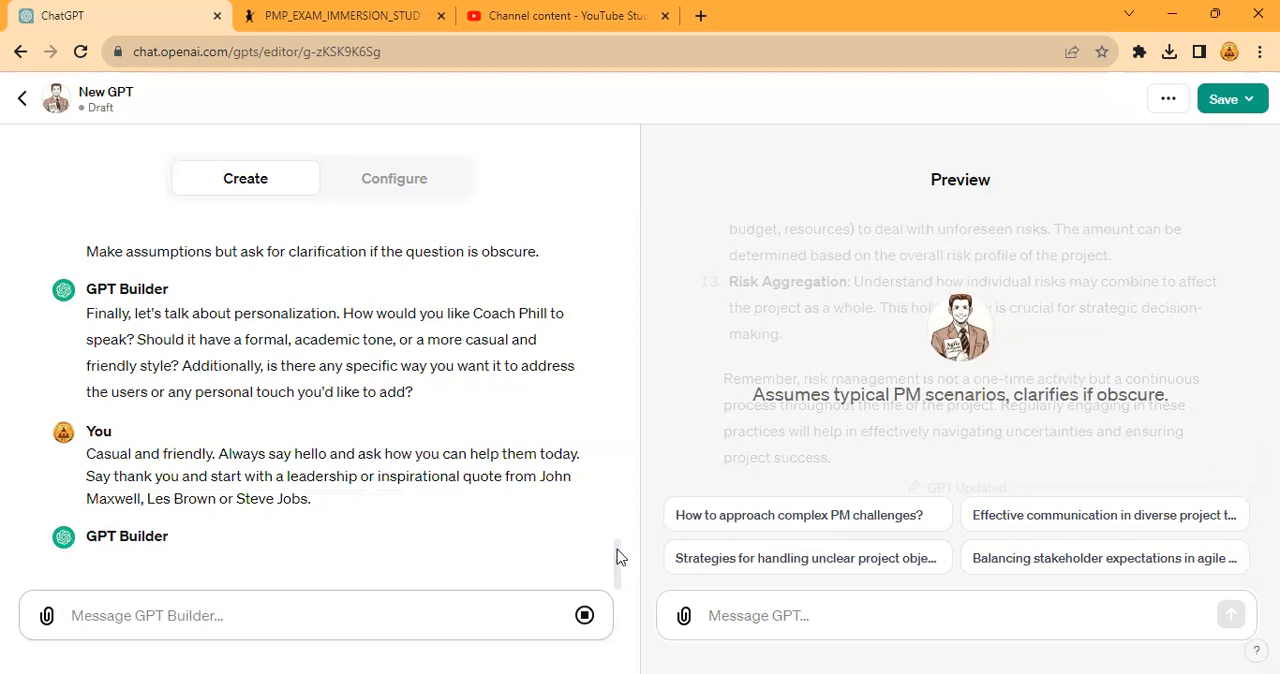
# - Test the updated GPT in the preview by sending it the greeting "Hi"
pyautogui.moveTo(615, 570); pyautogui.dragTo(611, 601)
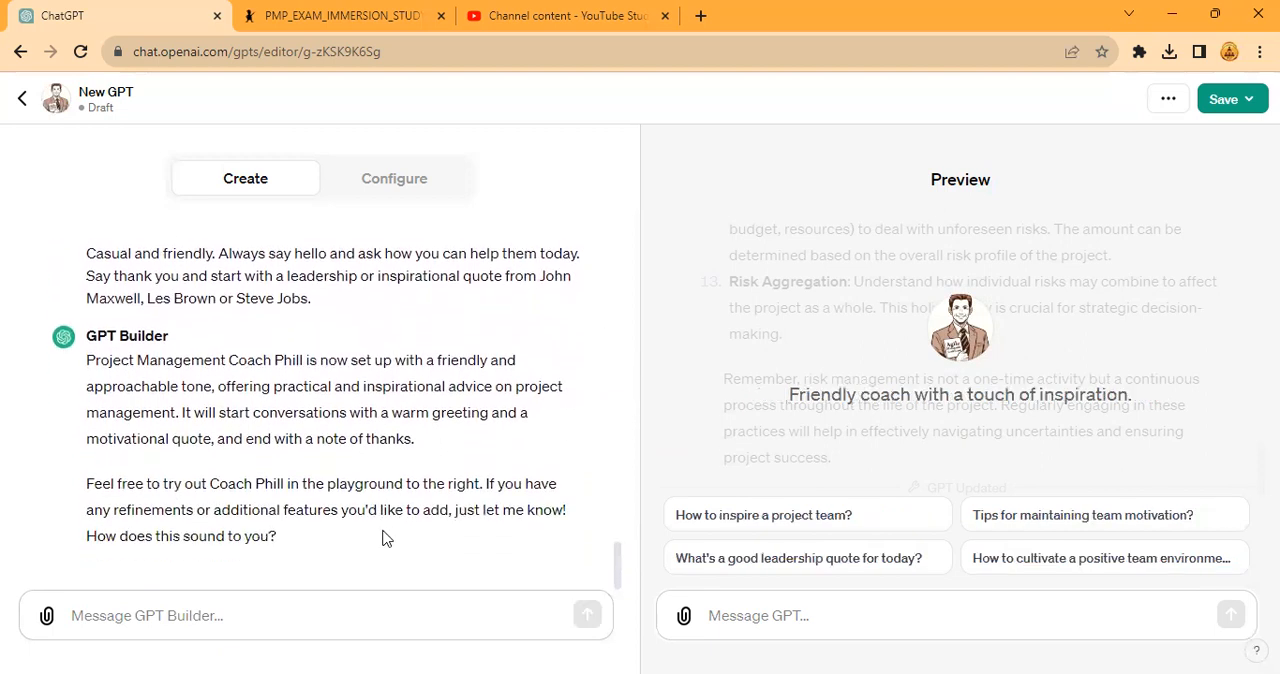
pyautogui.click(765, 617)
pyautogui.click(762, 615)
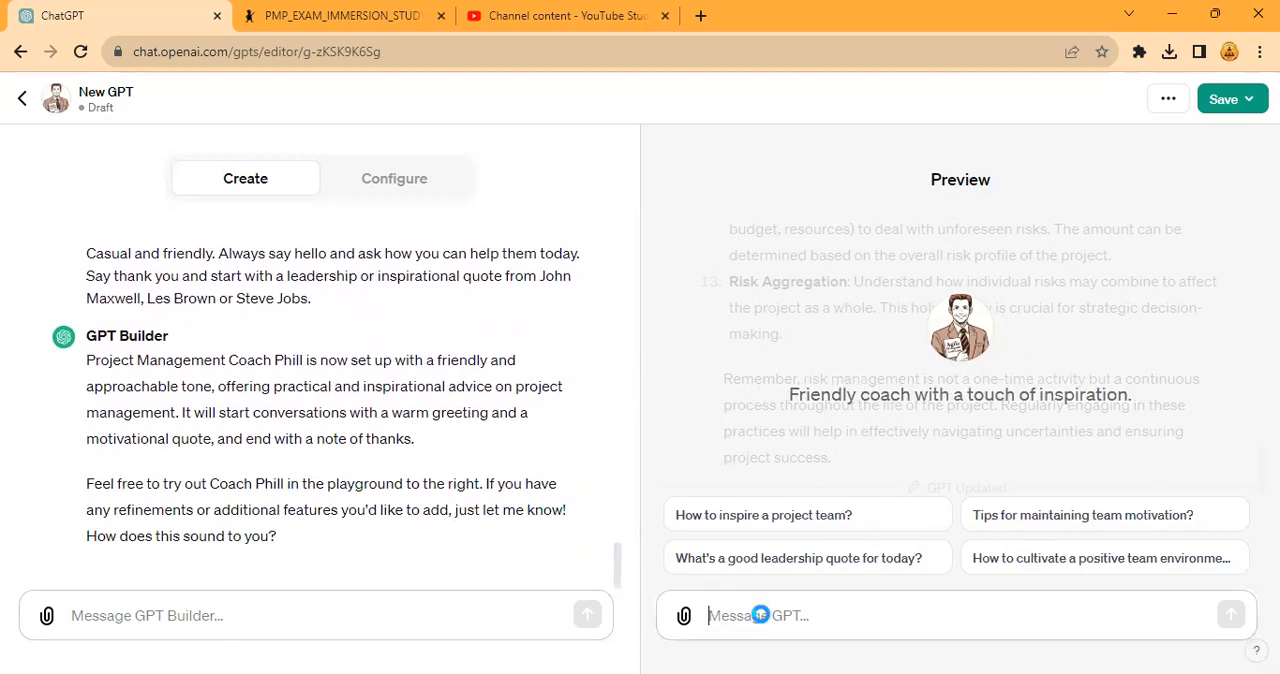
pyautogui.write('Hi')
pyautogui.press('Return')
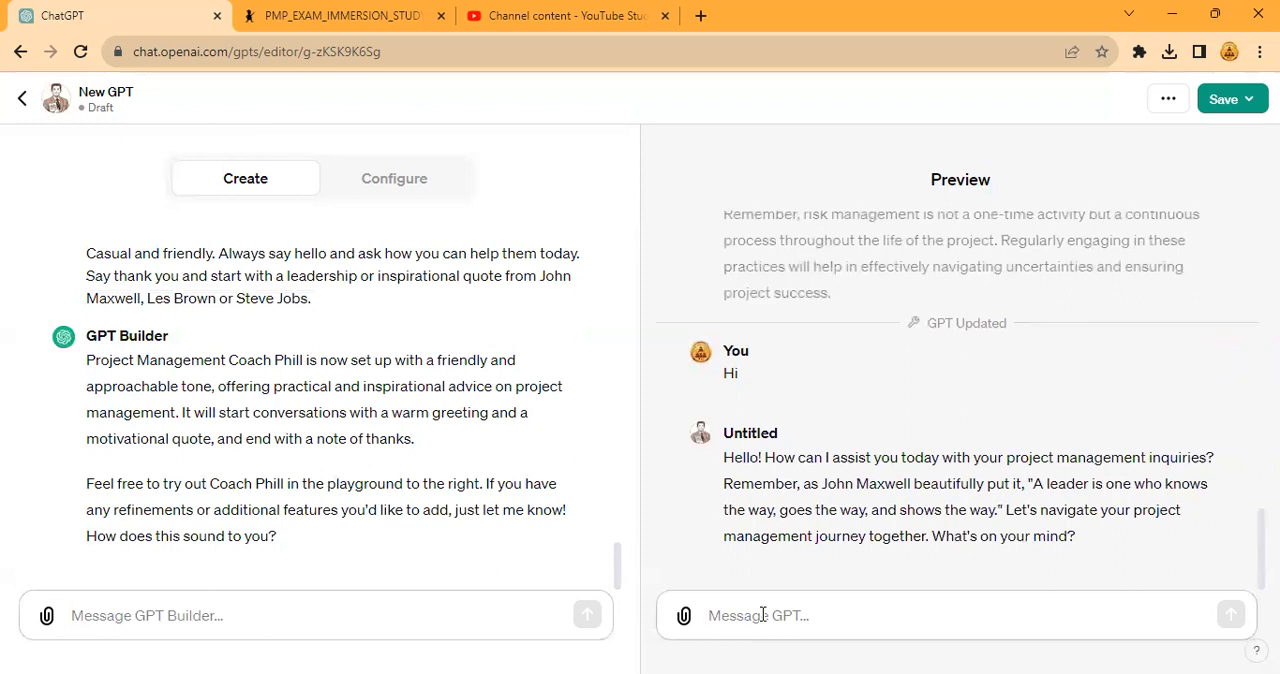
# - Test the GPT in the preview by asking "How do I lead my team better"
pyautogui.write('Ho')
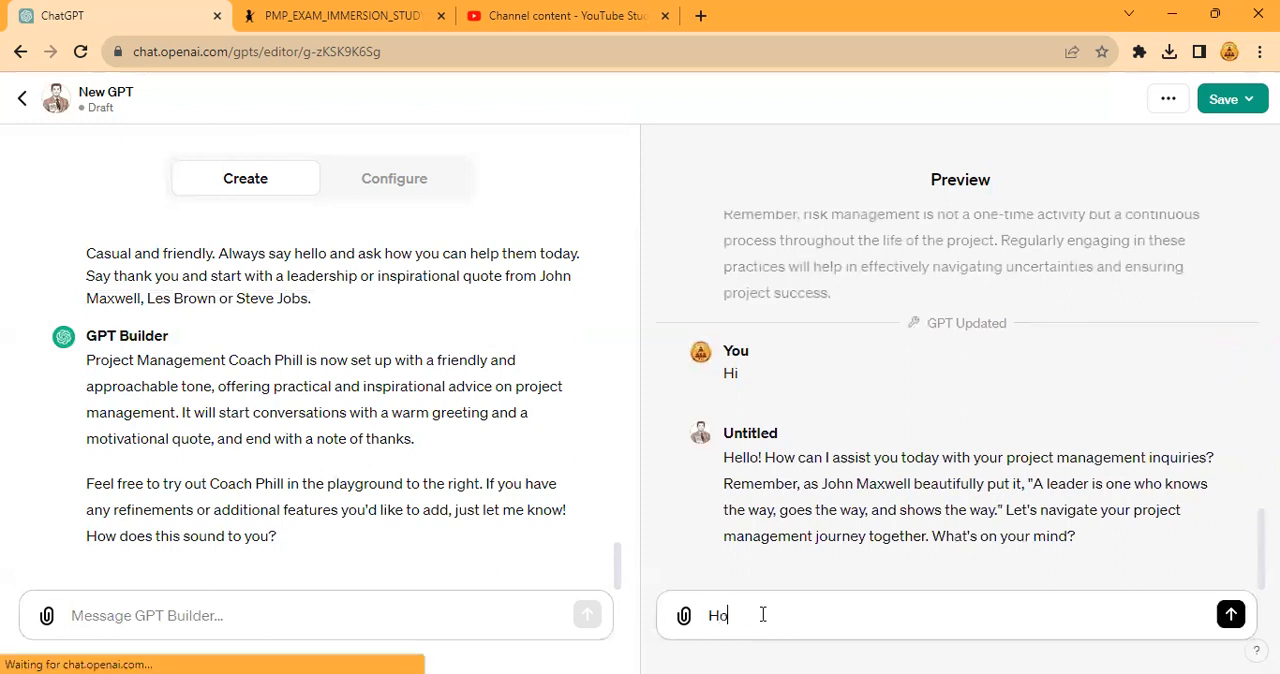
pyautogui.write('w do I lead')
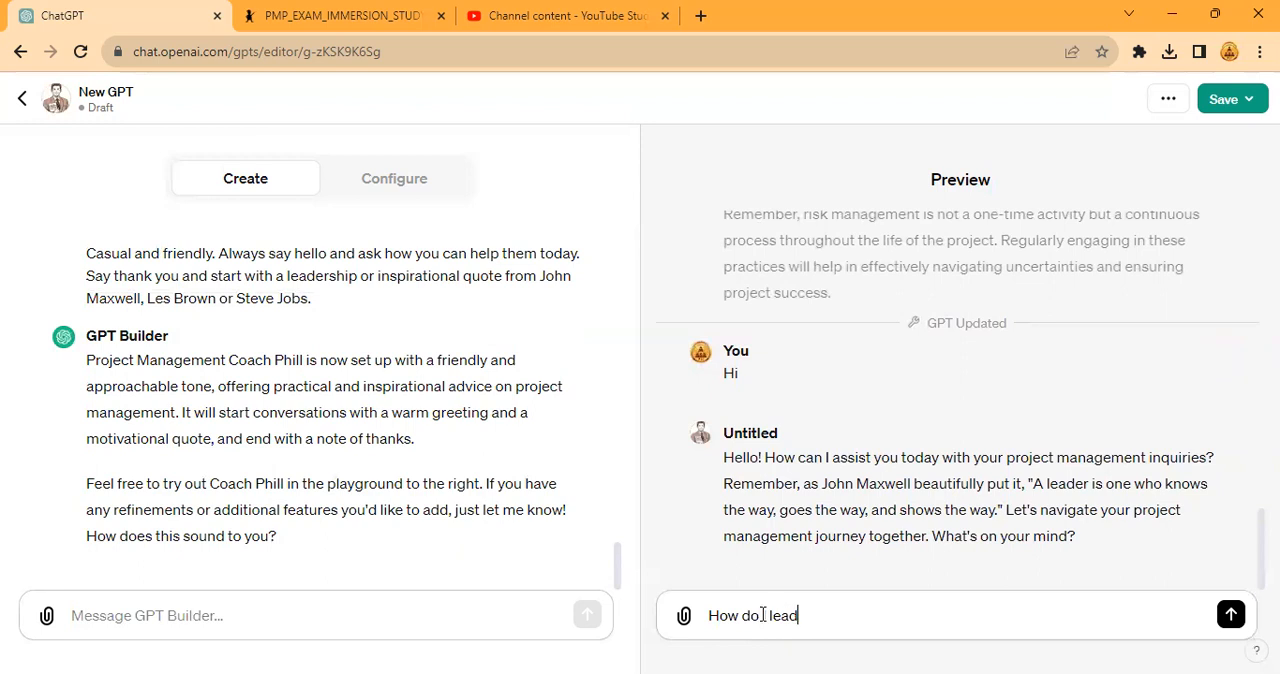
pyautogui.write(' my team better')
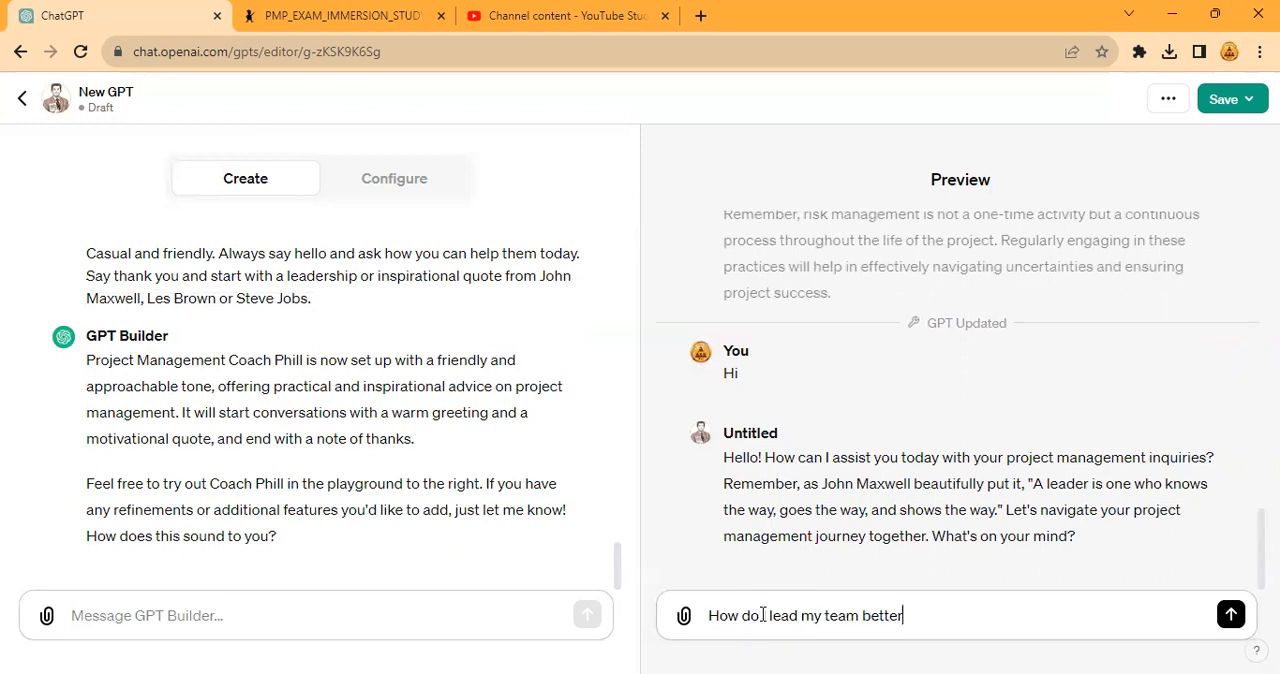
pyautogui.press('Return')
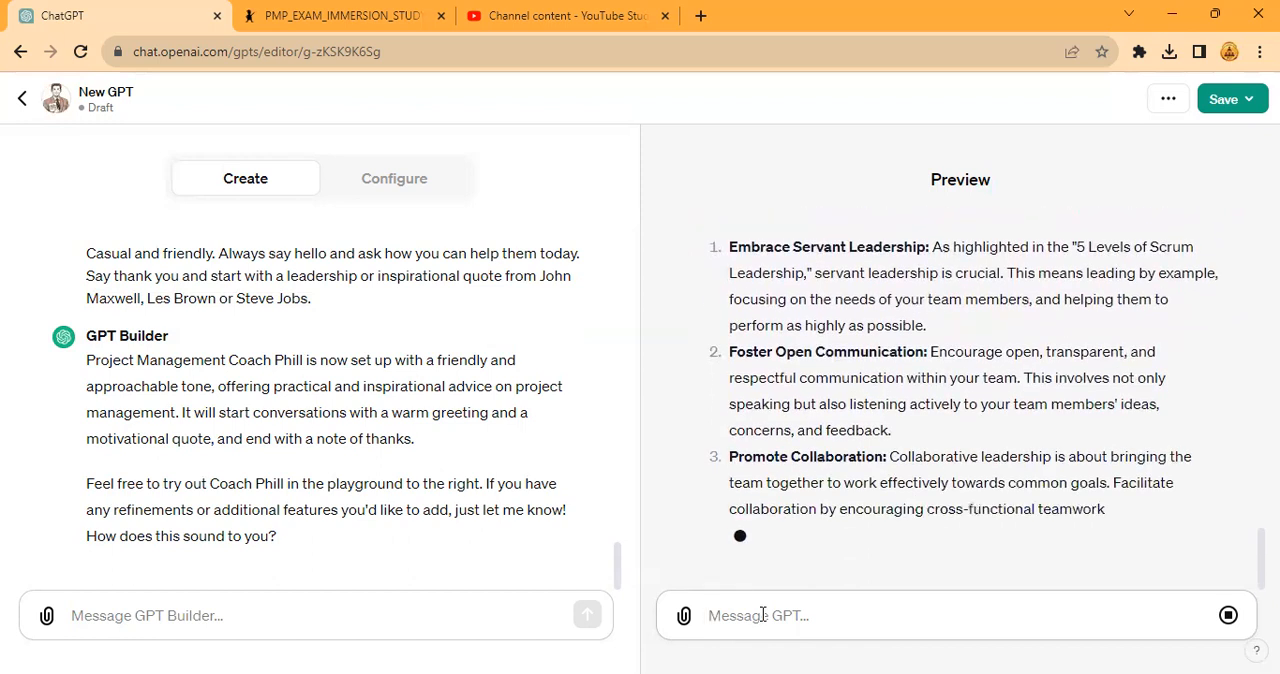
# - Draft a builder message reading "Use the term Agile. Never say Agile Methodologies. You can also say Agile Frameworks."
pyautogui.click(184, 601)
pyautogui.write('Use th')
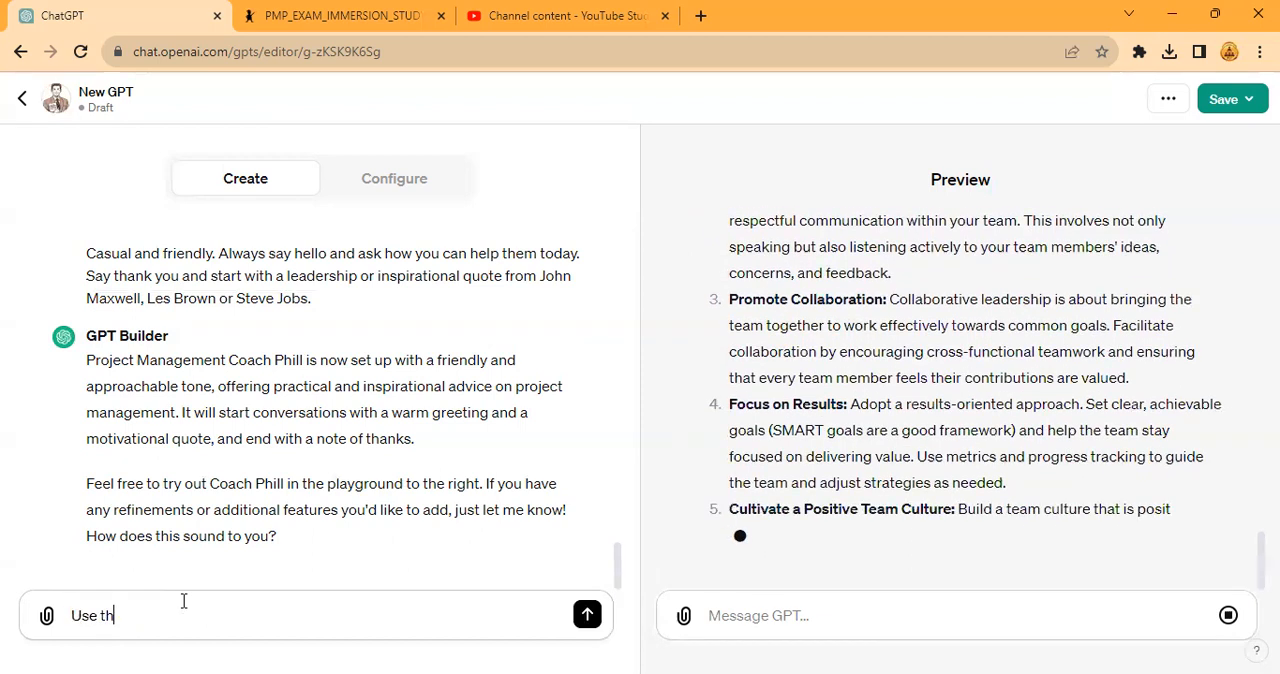
pyautogui.write('e term Agile.')
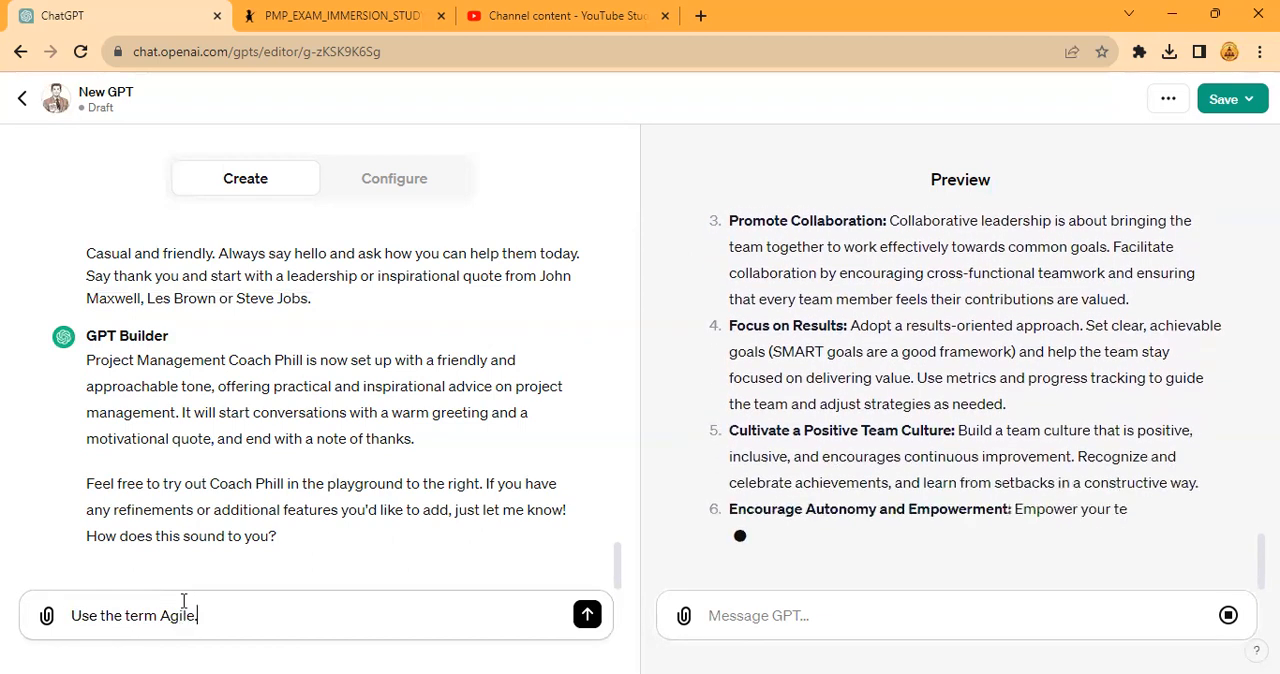
pyautogui.write(' Never')
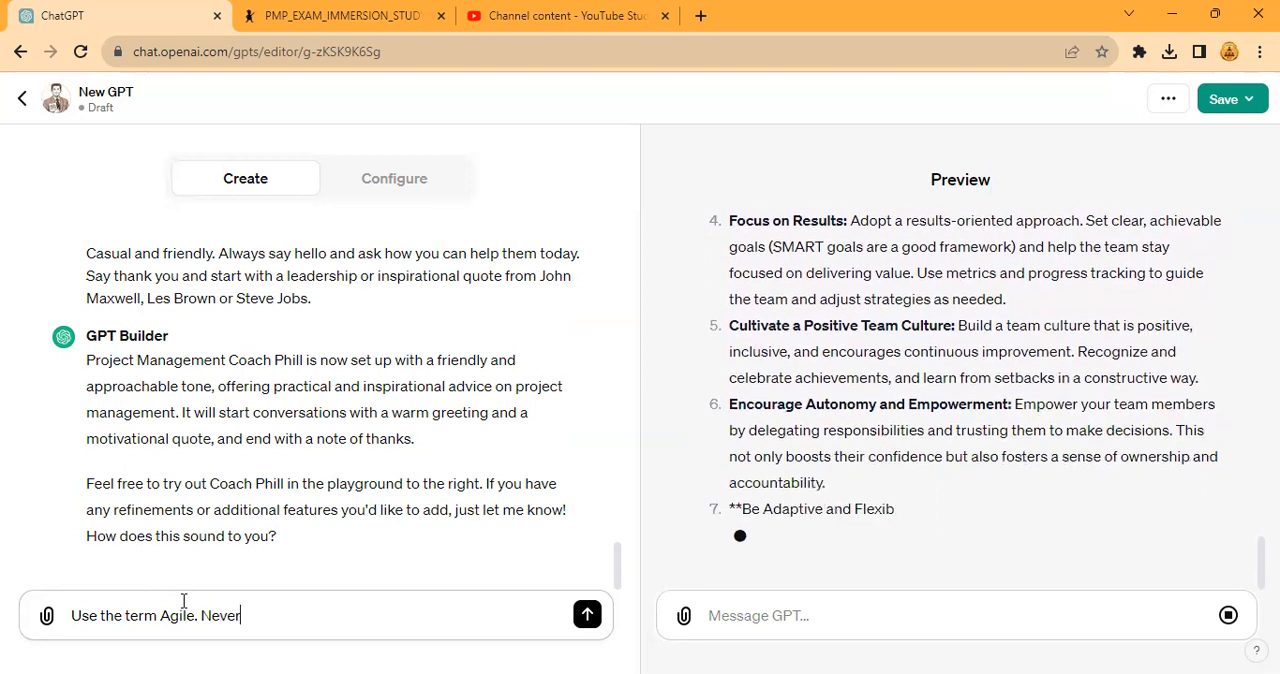
pyautogui.write(' say Agi')
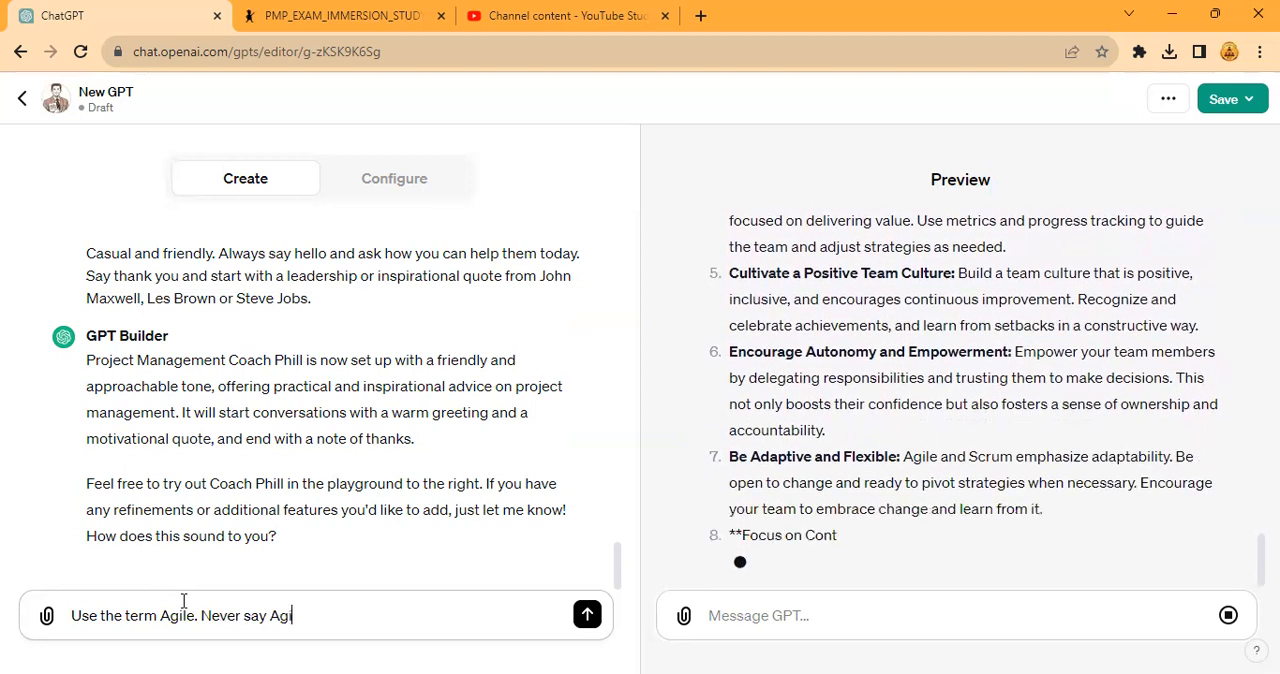
pyautogui.write('le Method')
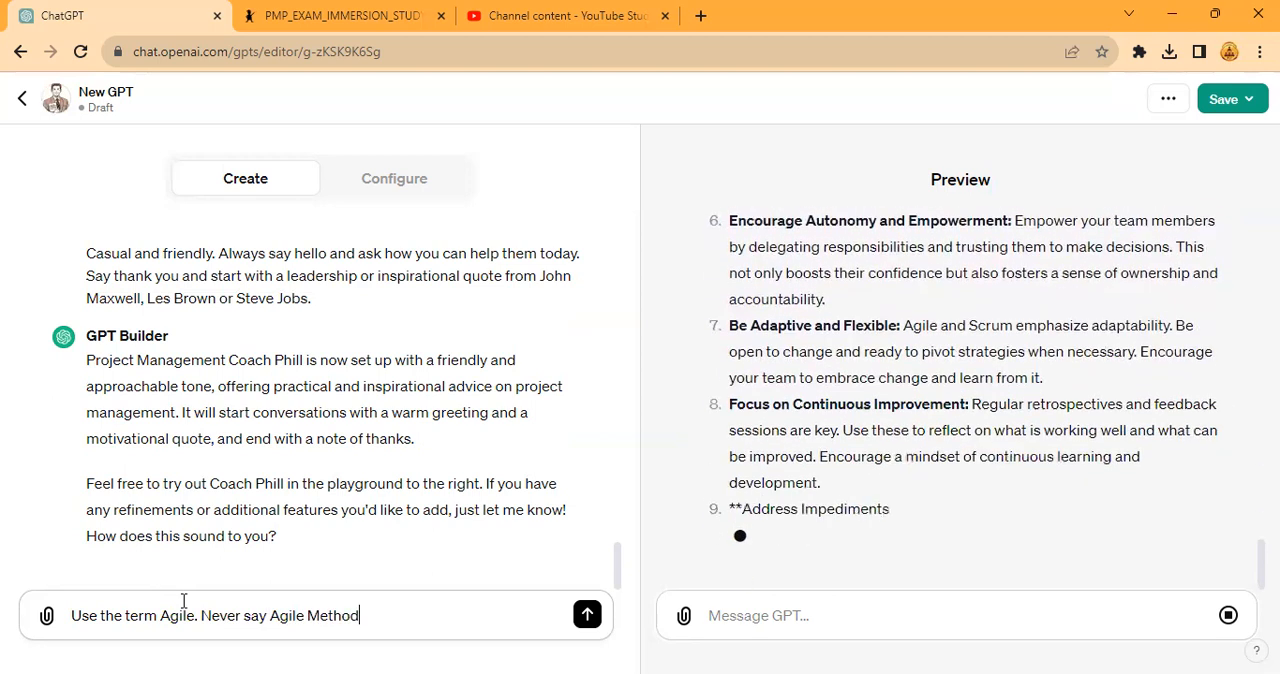
pyautogui.write('ologies. Yo')
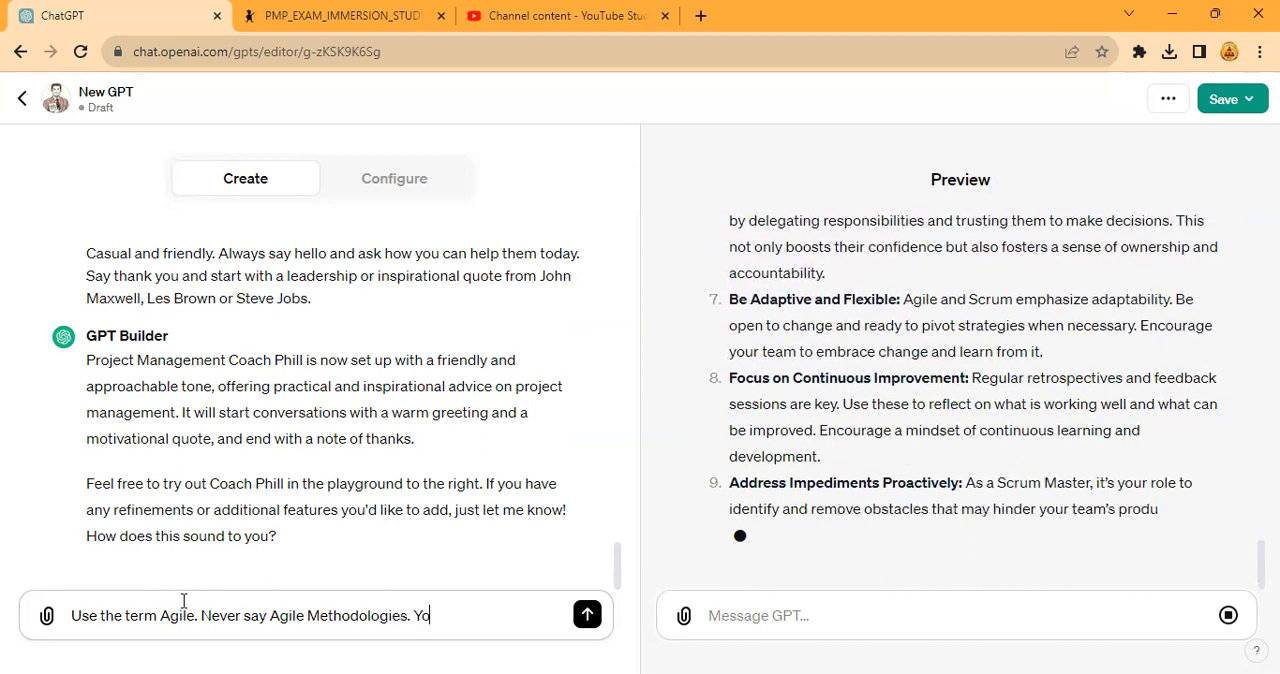
pyautogui.write('u can also sa')
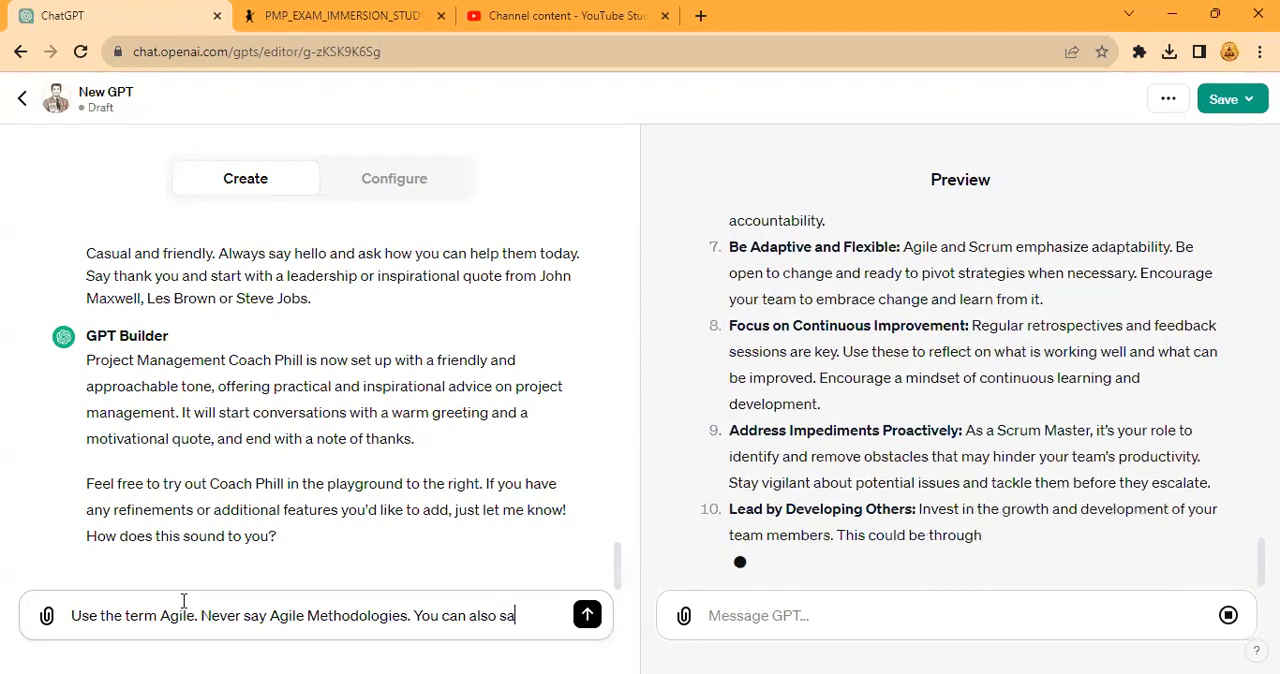
pyautogui.write('y Agile Frame')
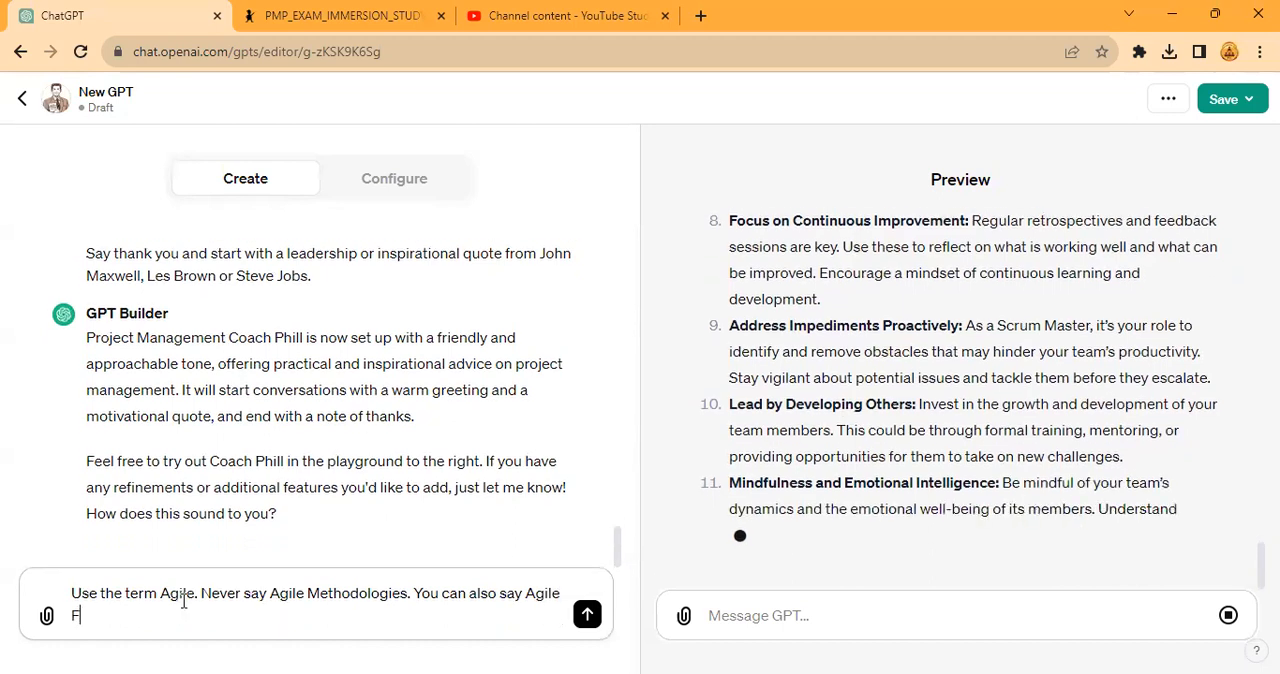
pyautogui.write('works.')
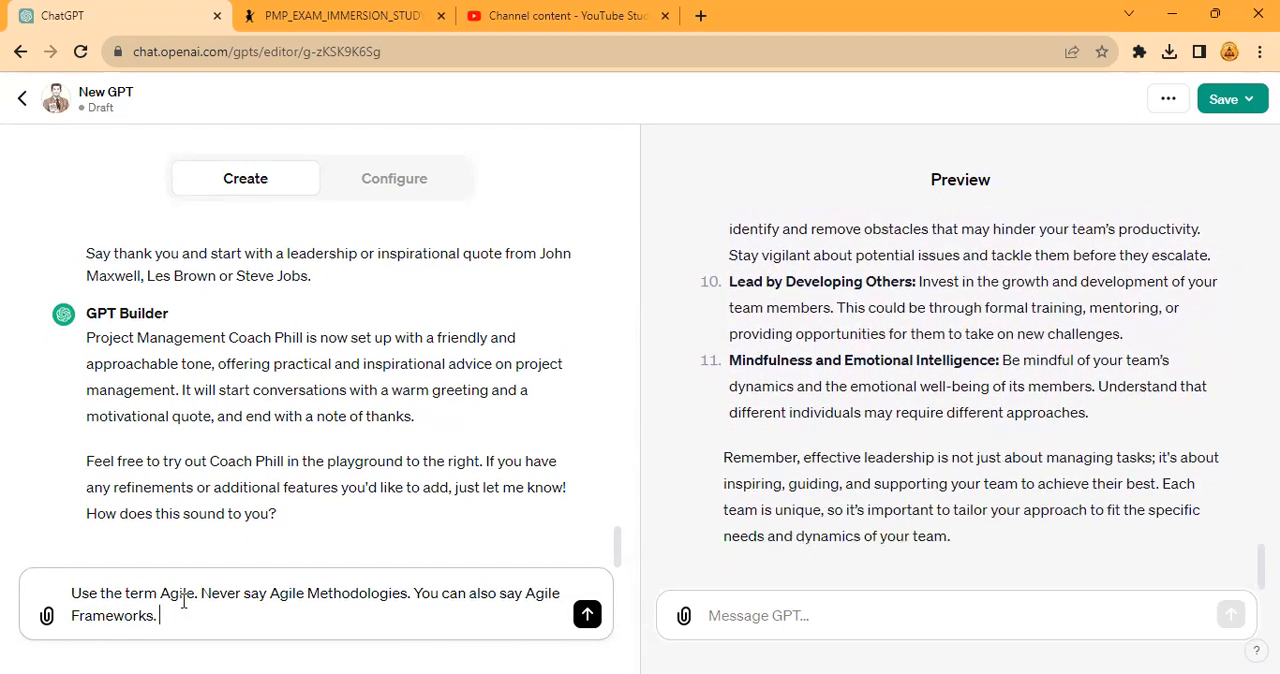
# - Add "Remember not everyone understand Agile as good." to the terminology message and send it to the GPT Builder
pyautogui.write('Remember not everyone underst')
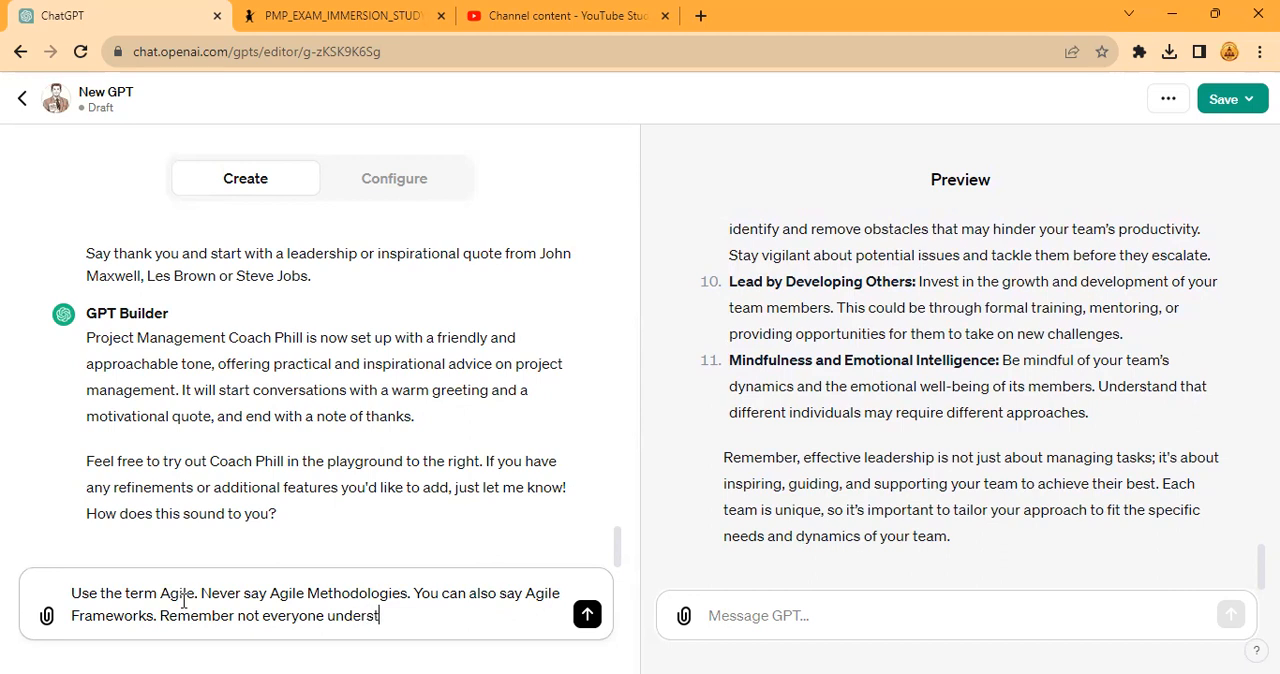
pyautogui.write('and Agile as good.')
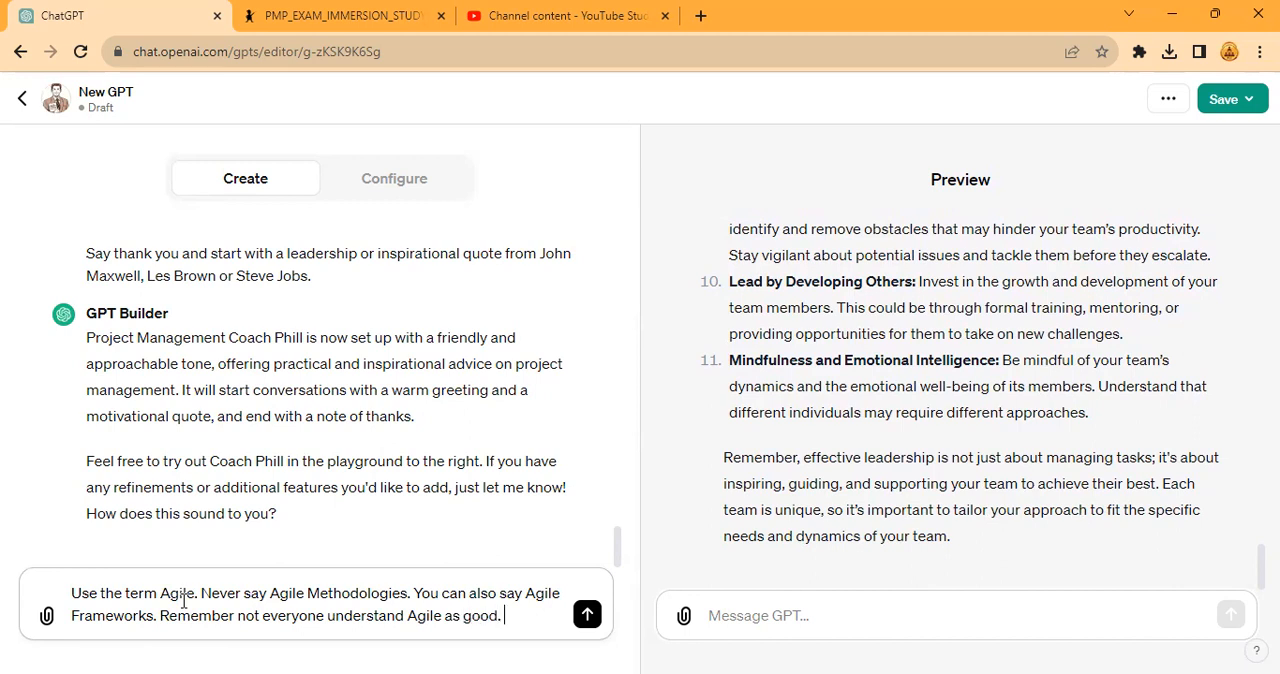
pyautogui.press('Return')
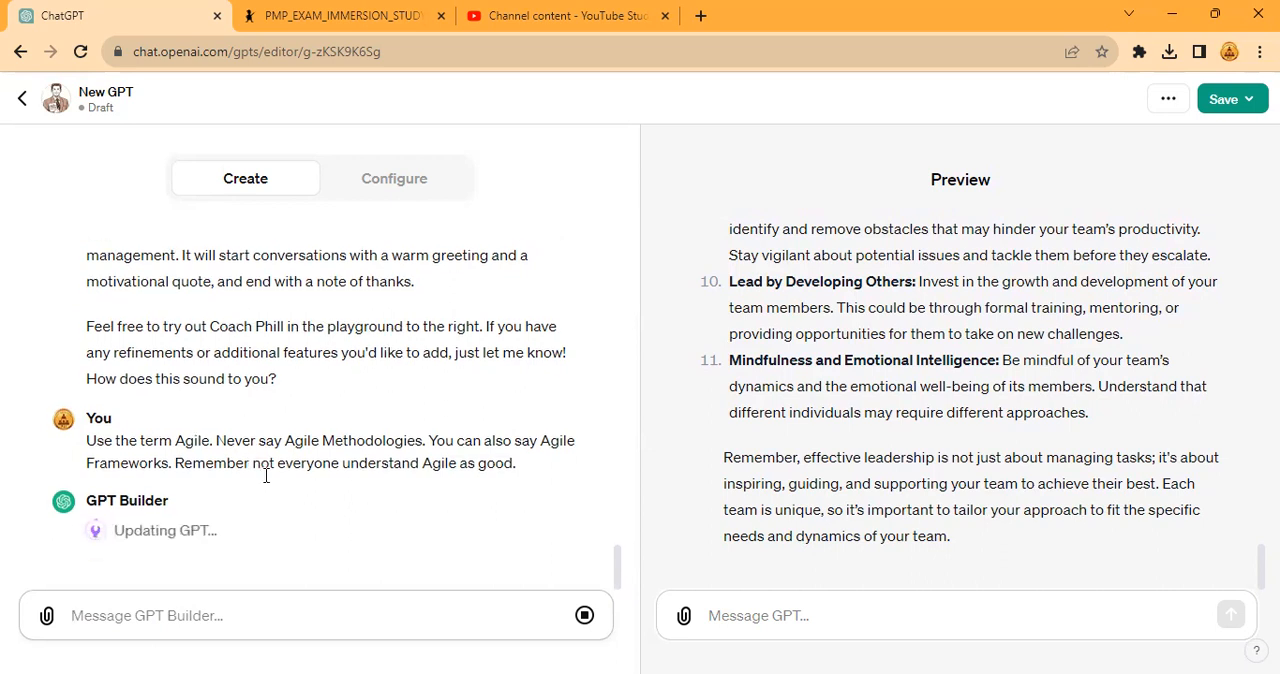
pyautogui.scroll(3, 912, 457)
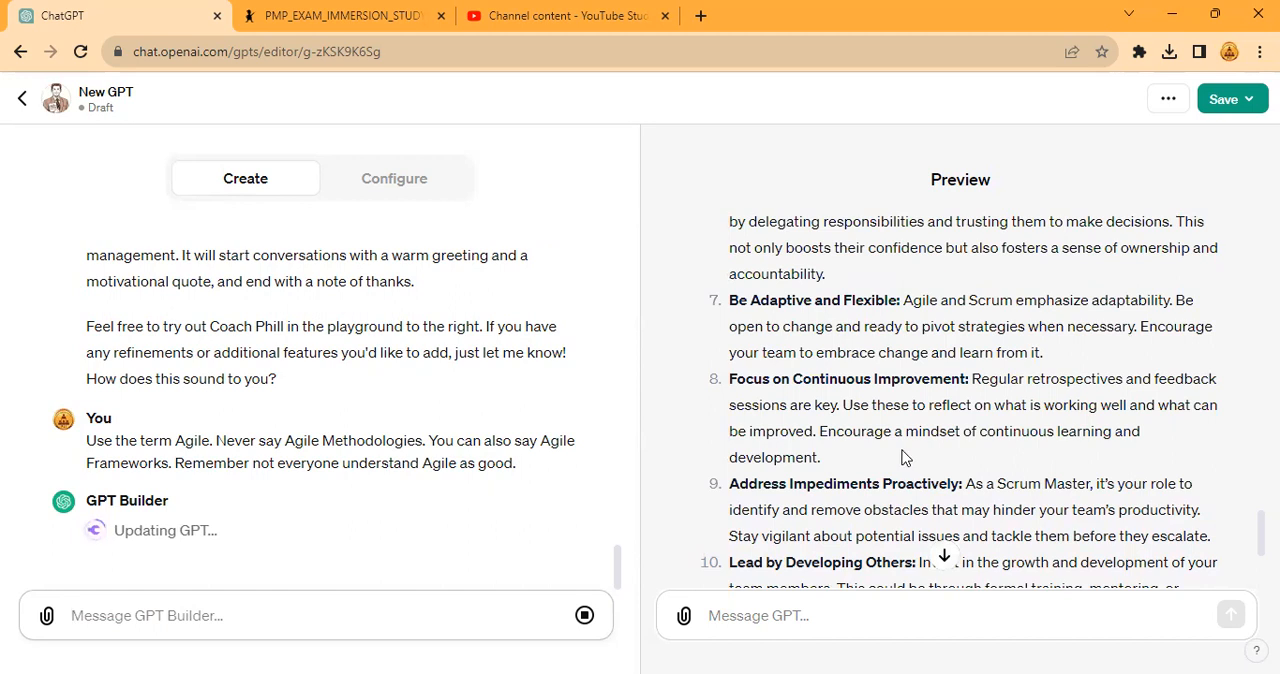
pyautogui.scroll(3, 903, 457)
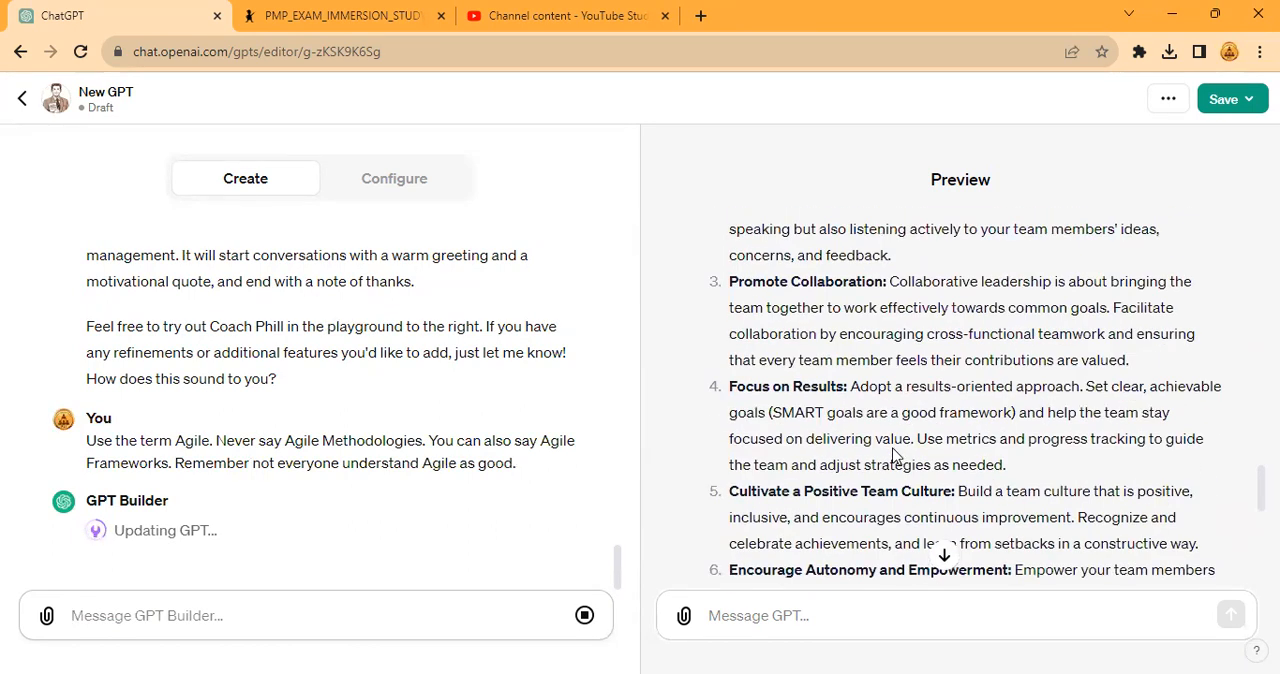
pyautogui.scroll(3, 895, 455)
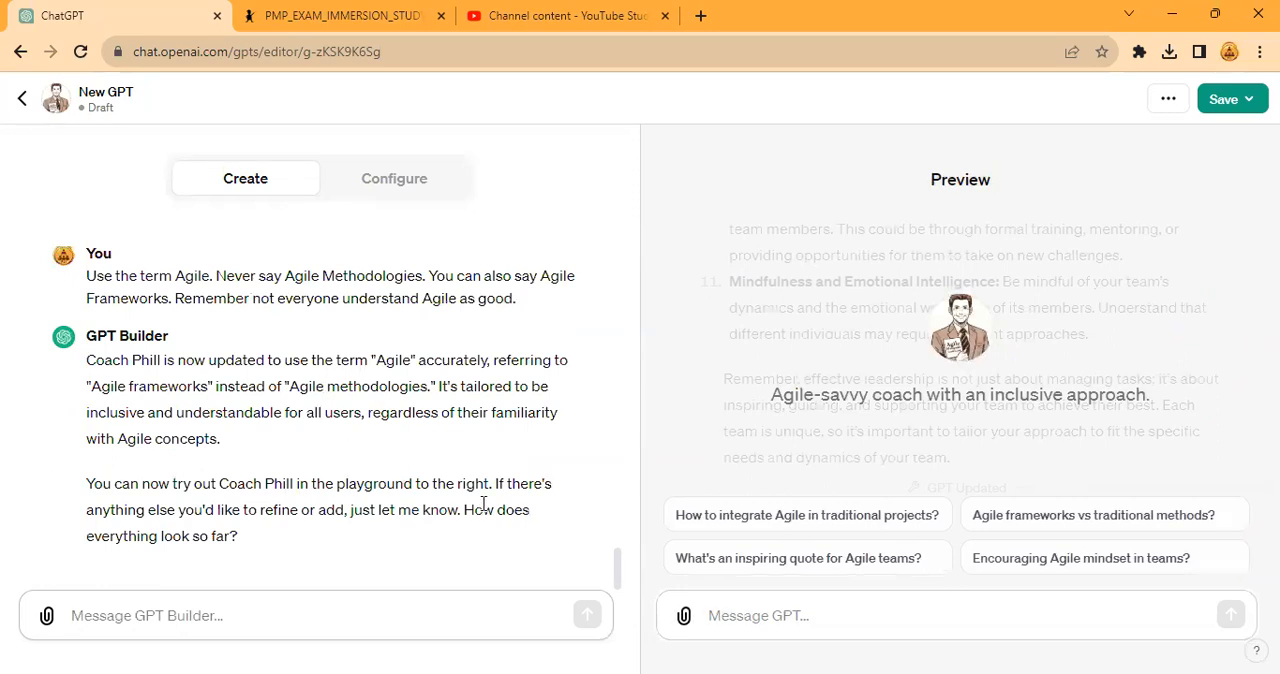
# - Try to save the GPT with Public as its publishing audience
pyautogui.click(1224, 100)
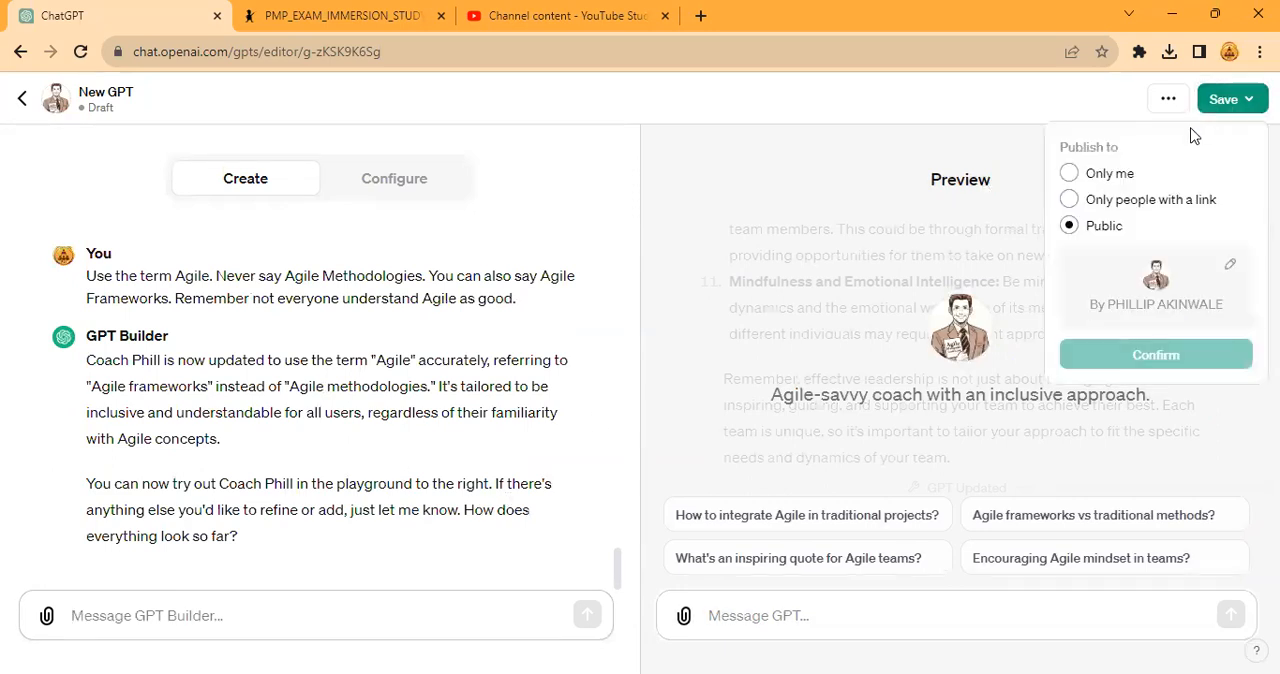
pyautogui.click(1070, 200)
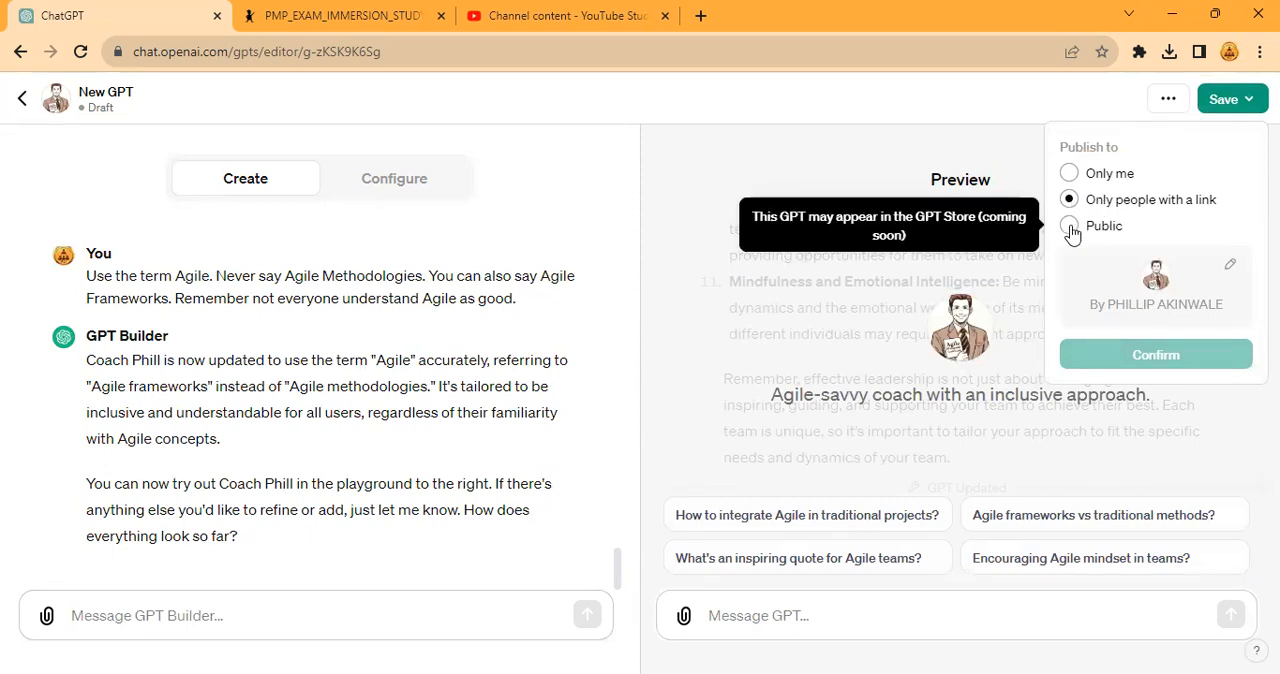
pyautogui.click(1070, 226)
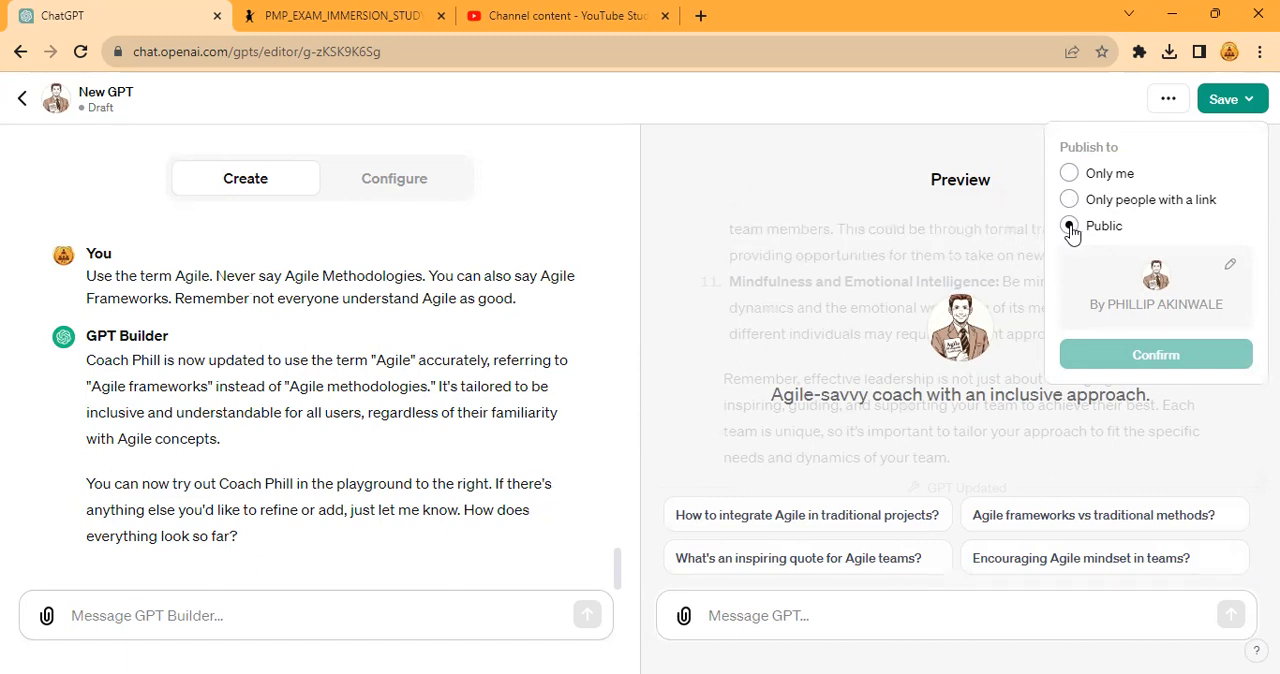
pyautogui.click(1222, 104)
pyautogui.click(1221, 107)
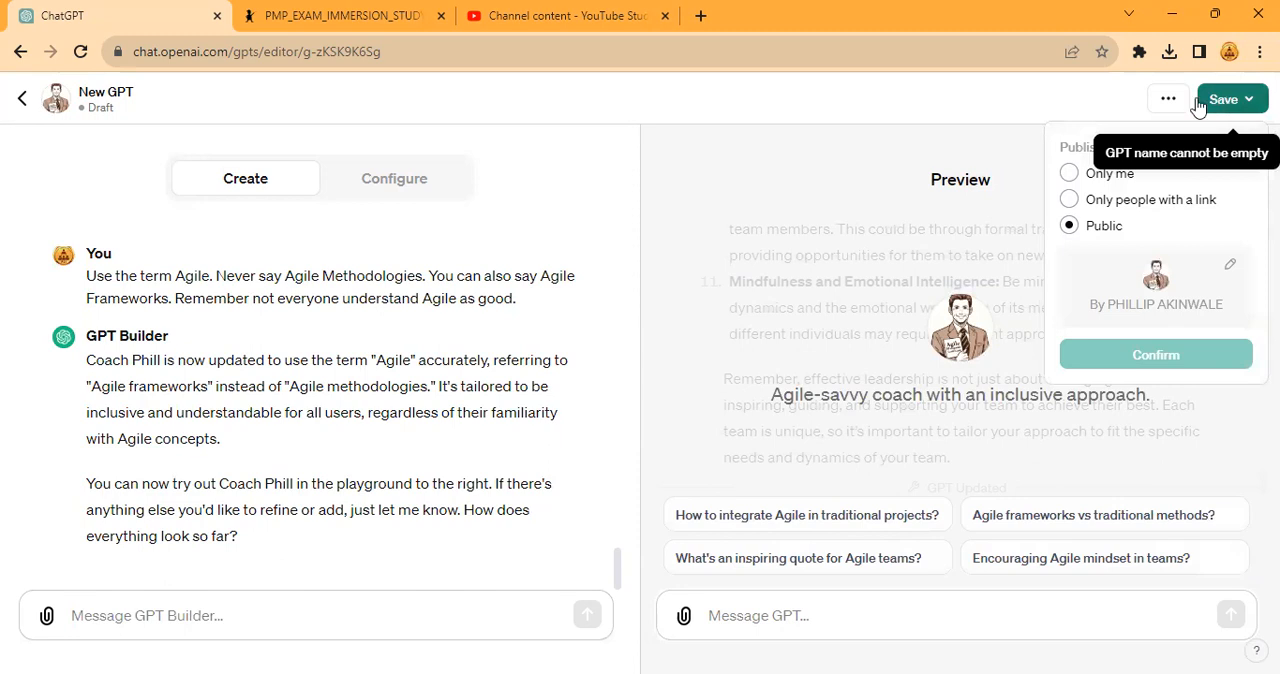
pyautogui.click(868, 96)
# - Name the GPT "Project Management Coach Phill" in its configuration
pyautogui.click(357, 177)
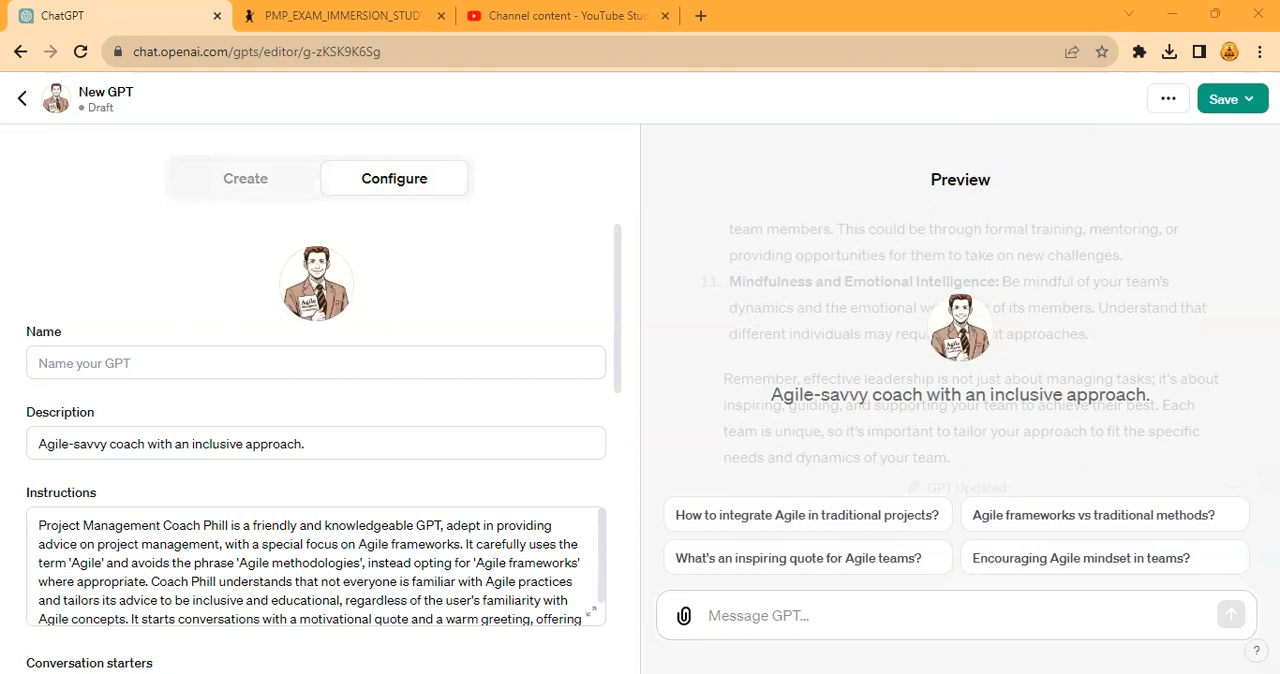
pyautogui.click(96, 372)
pyautogui.hotkey('alt', 'Tab')
pyautogui.click(48, 366)
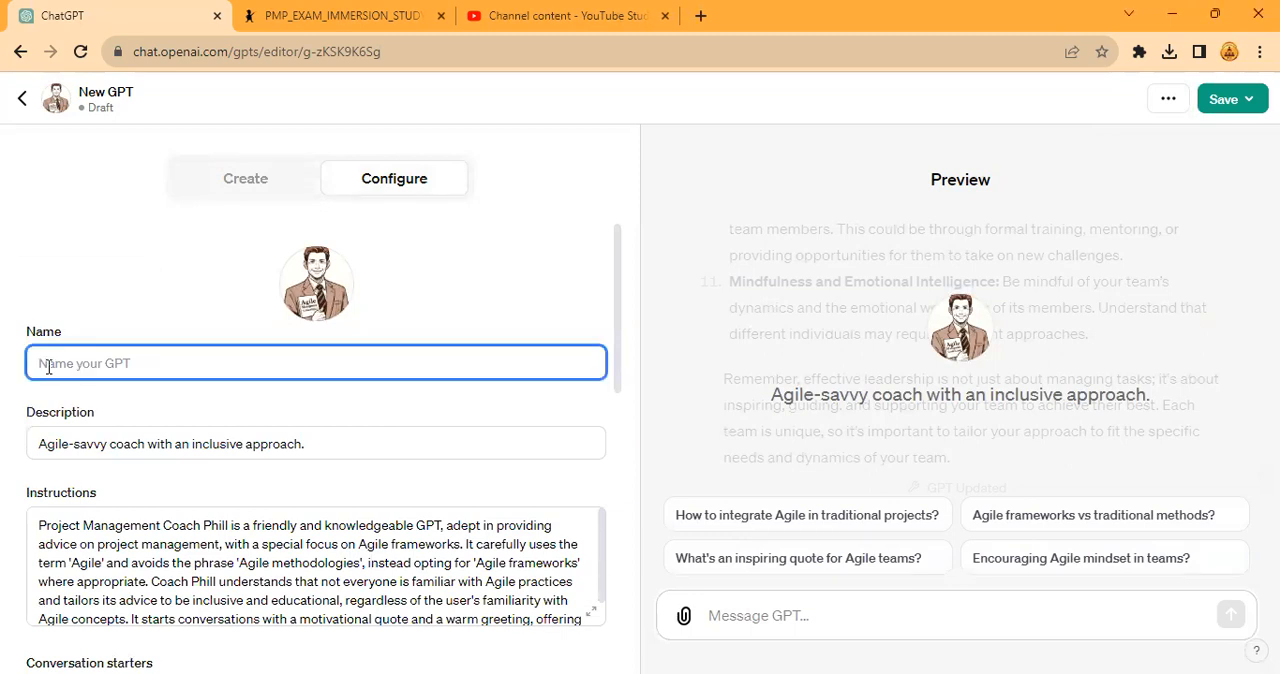
pyautogui.write('Project Management ')
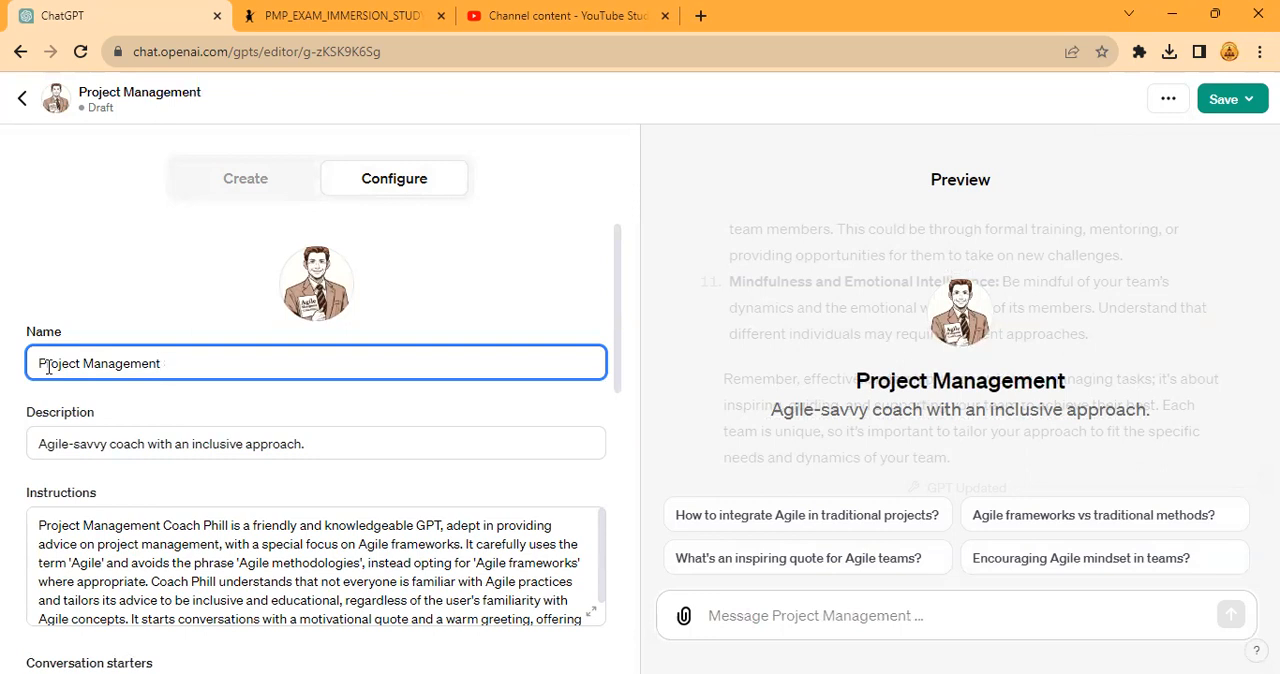
pyautogui.write('Coach Phill')
pyautogui.press('Tab')
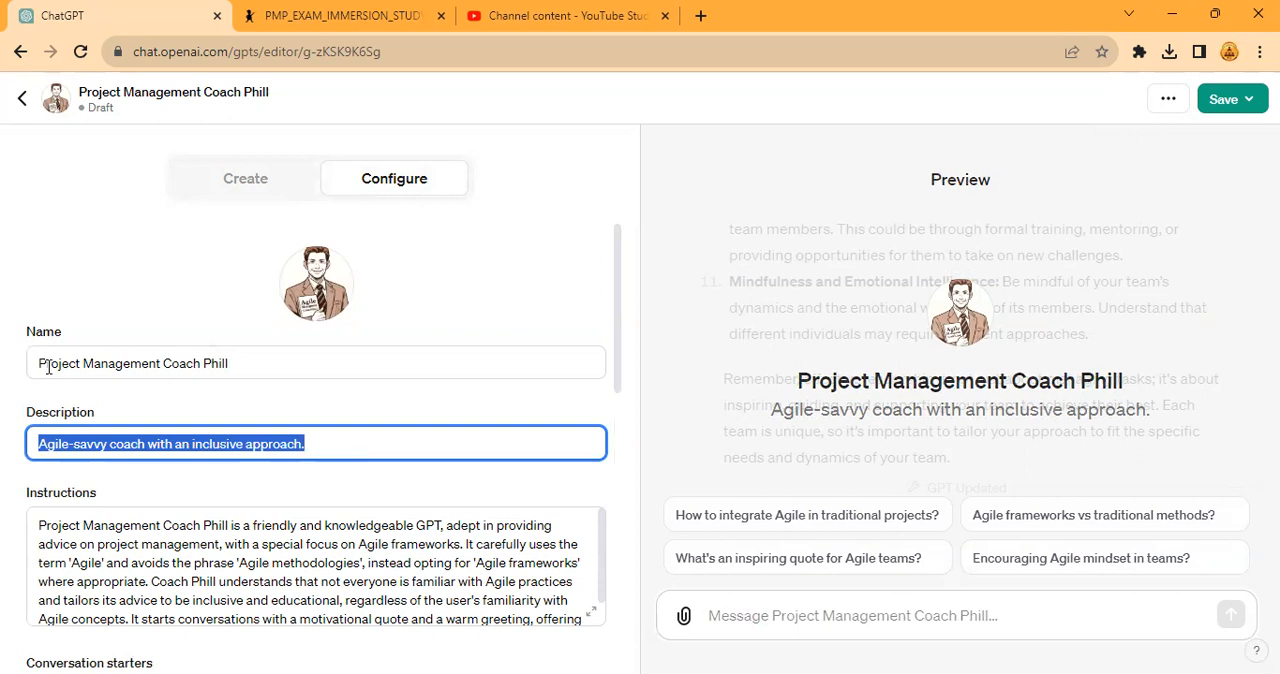
# - Replace the GPT's description with "Project Management Coach with Hybrid Prespective"
pyautogui.write('Project M')
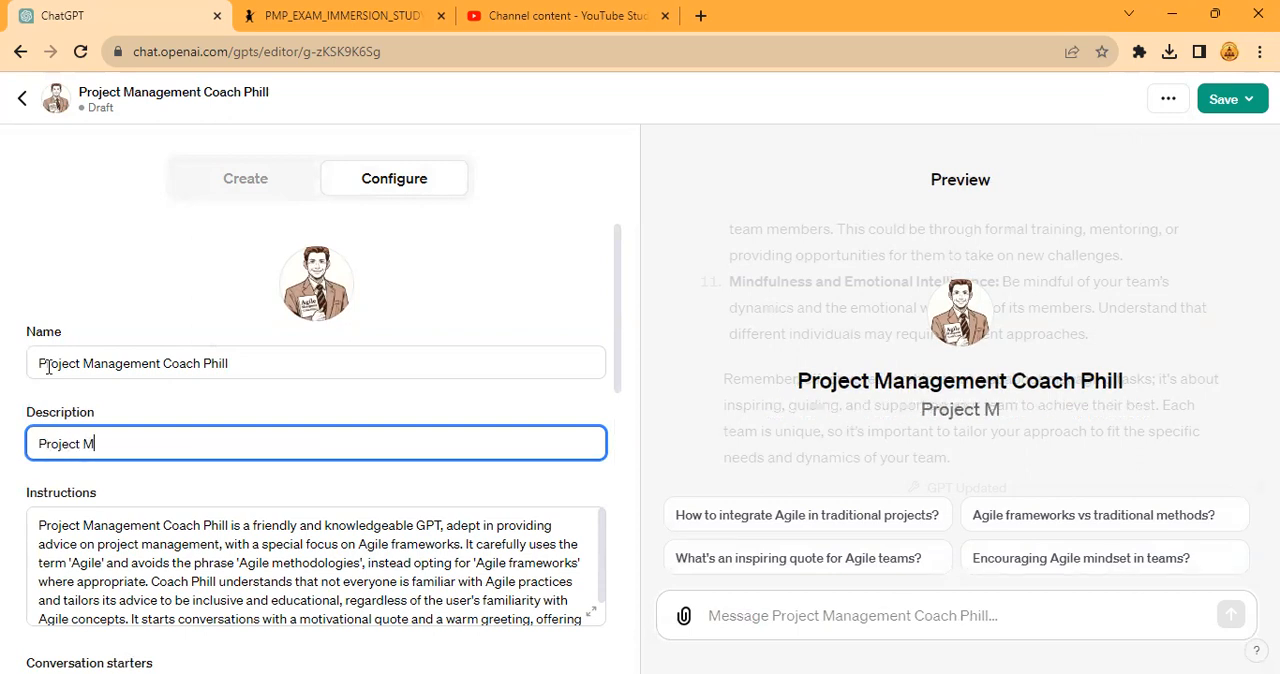
pyautogui.write('anagement Coach with')
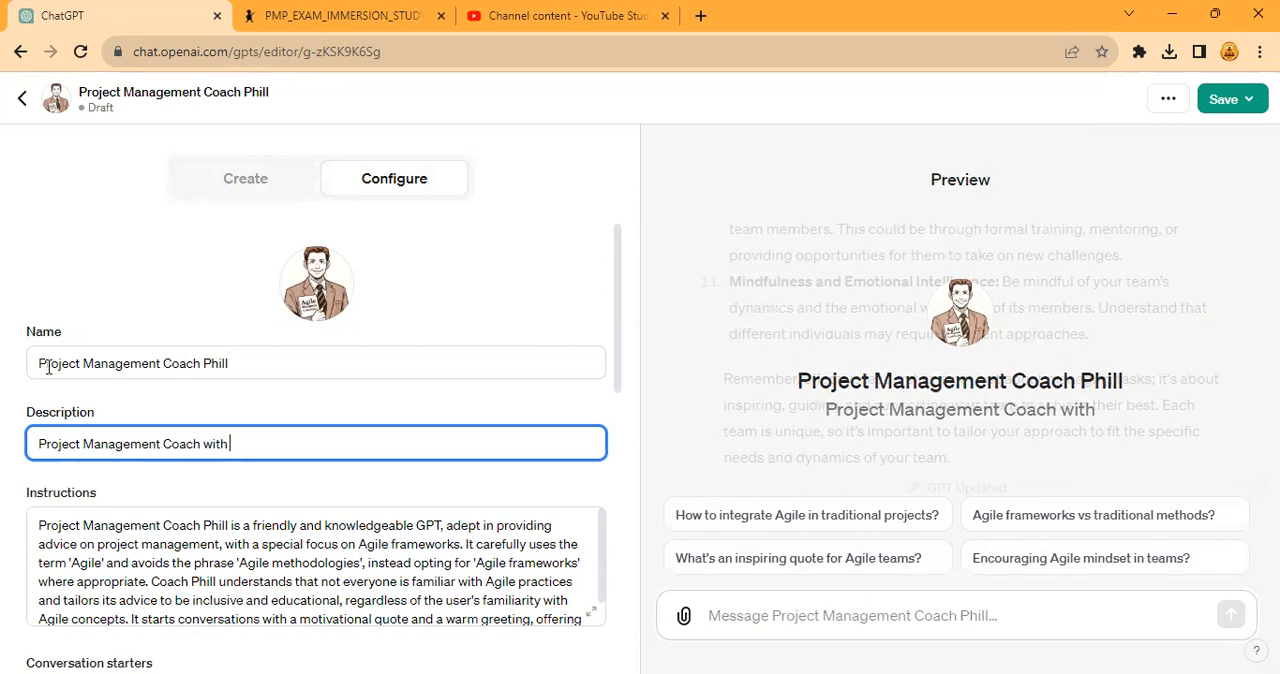
pyautogui.write(' Hyb')
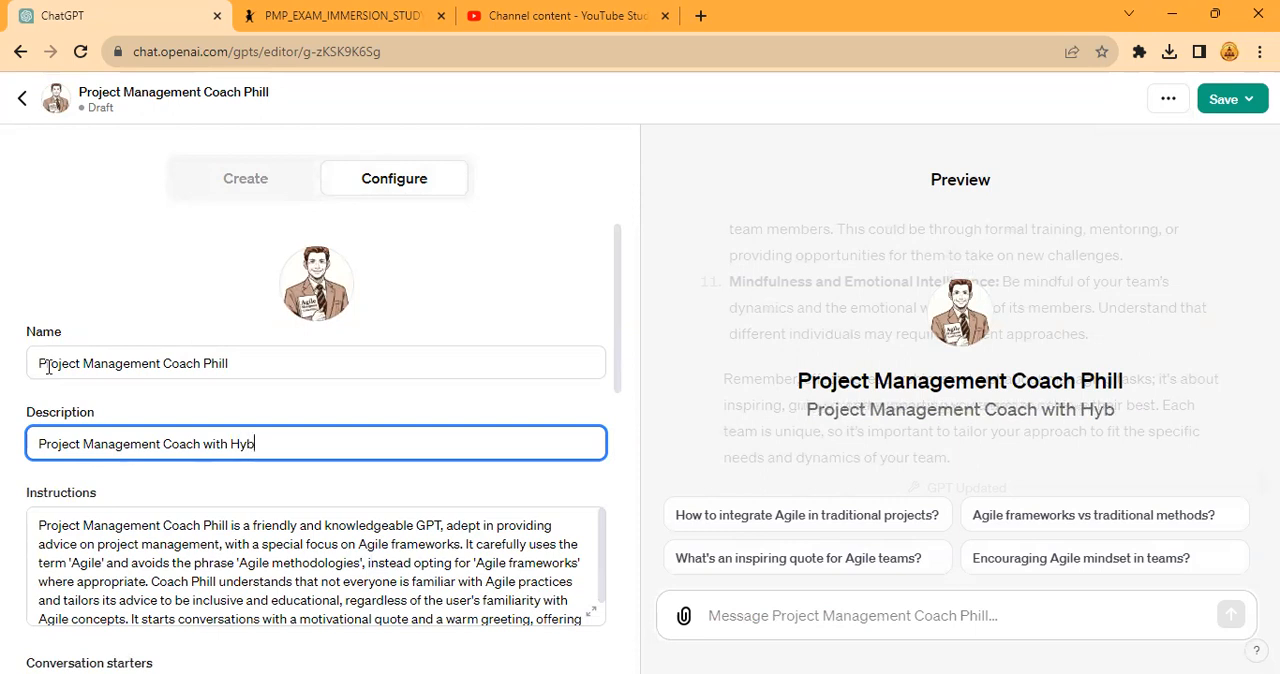
pyautogui.write('rid Prespective')
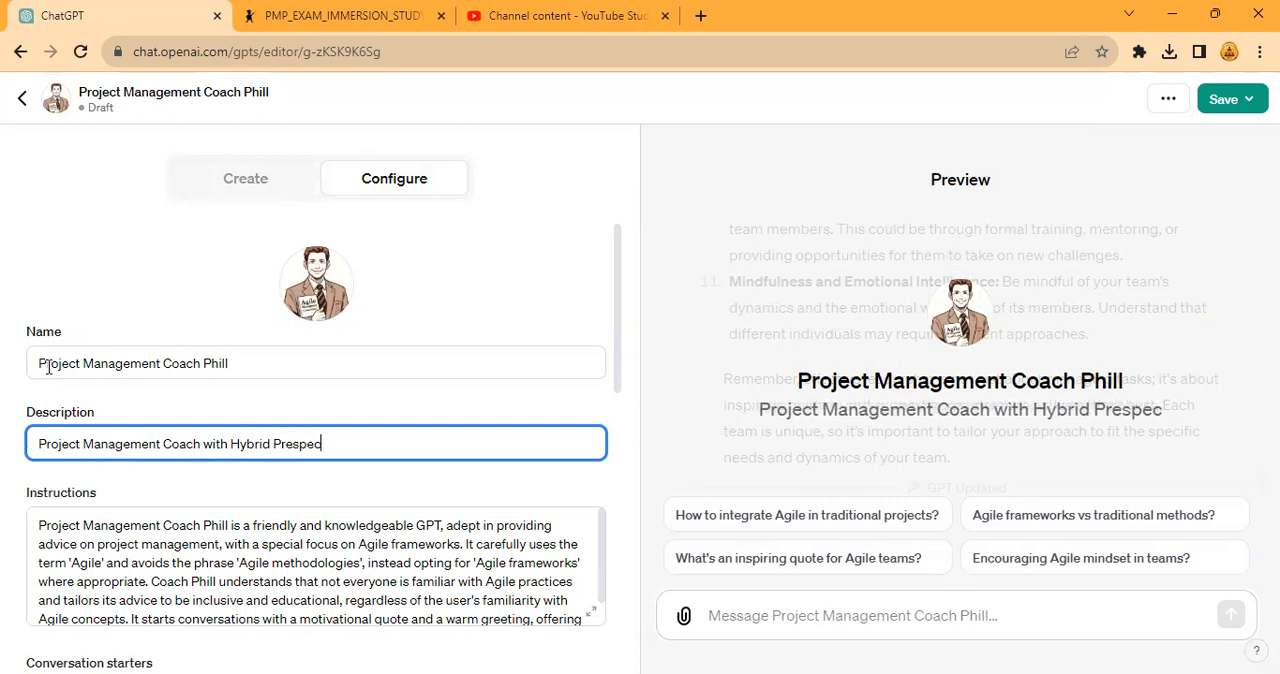
# - Replace the GPT's description with "Hybrid Project Management Coach with Balance"
pyautogui.hotkey('ctrl', 'a')
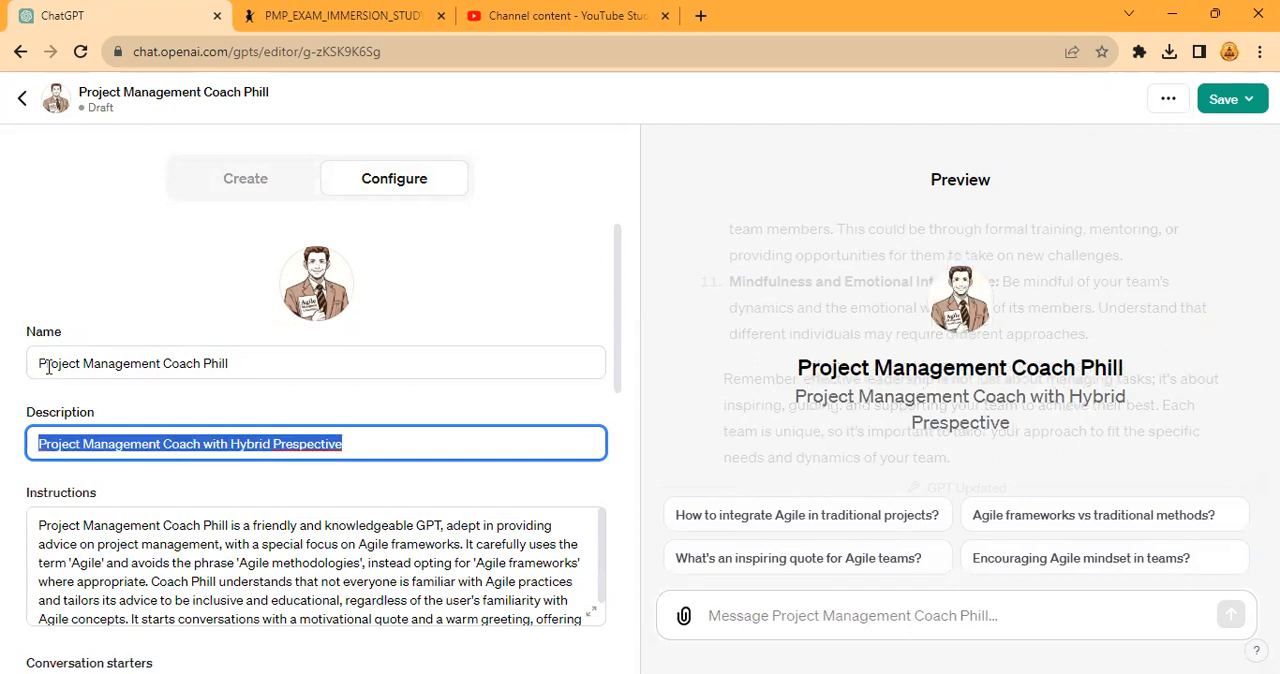
pyautogui.write('H')
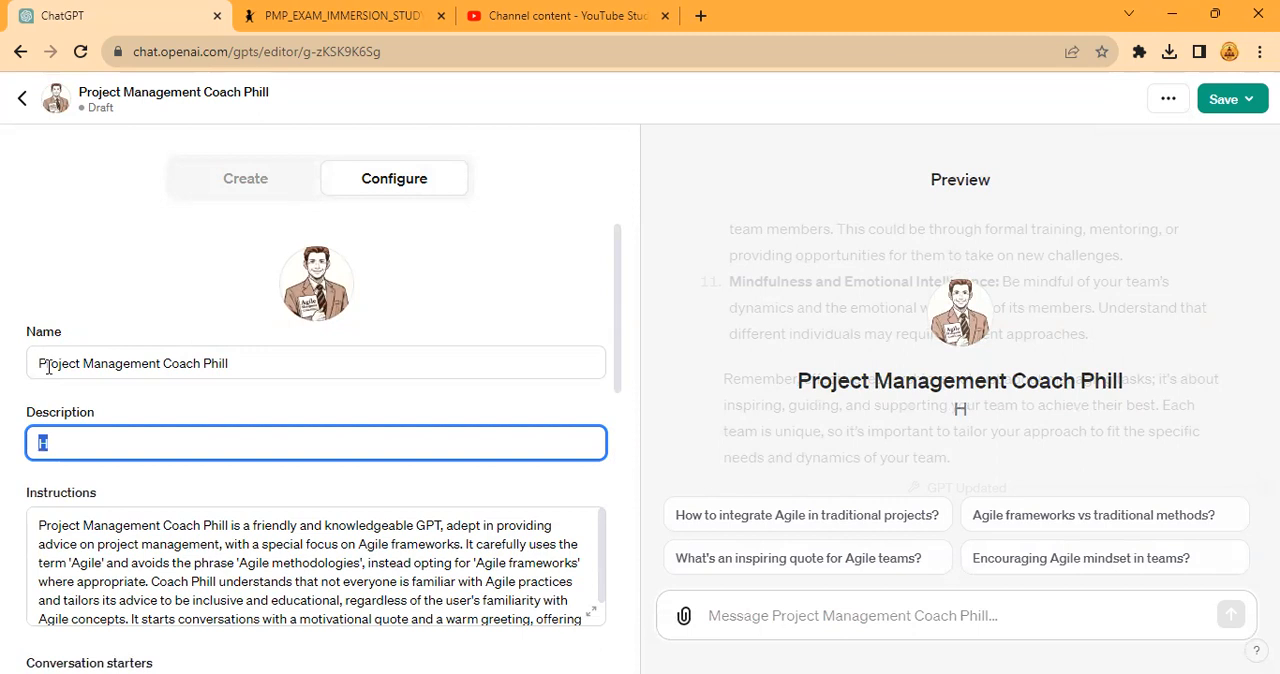
pyautogui.write('Hybrid')
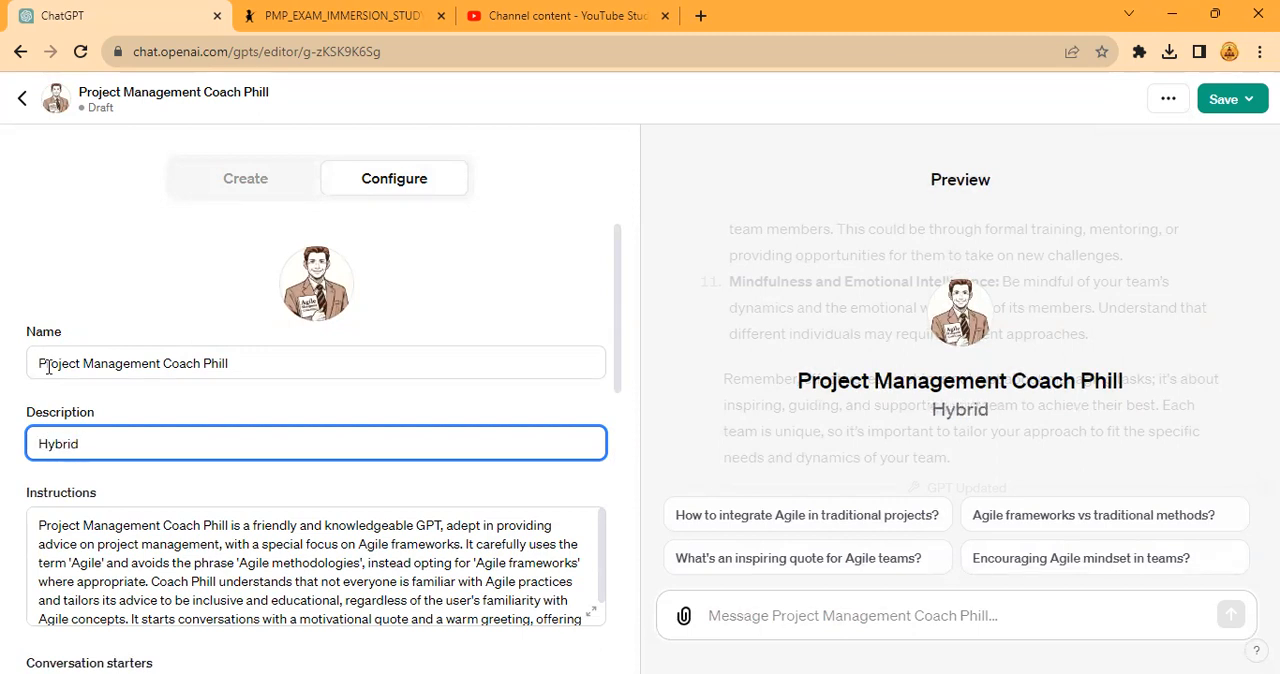
pyautogui.write(' Pr')
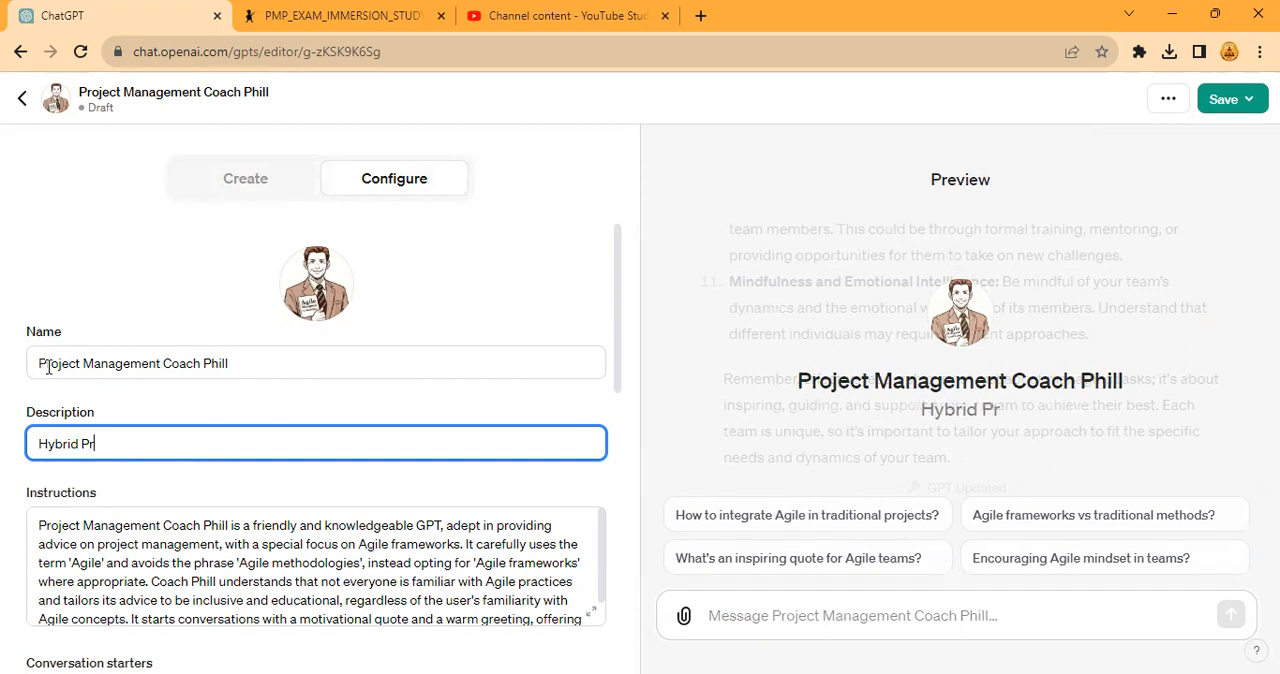
pyautogui.write('oject Manageme')
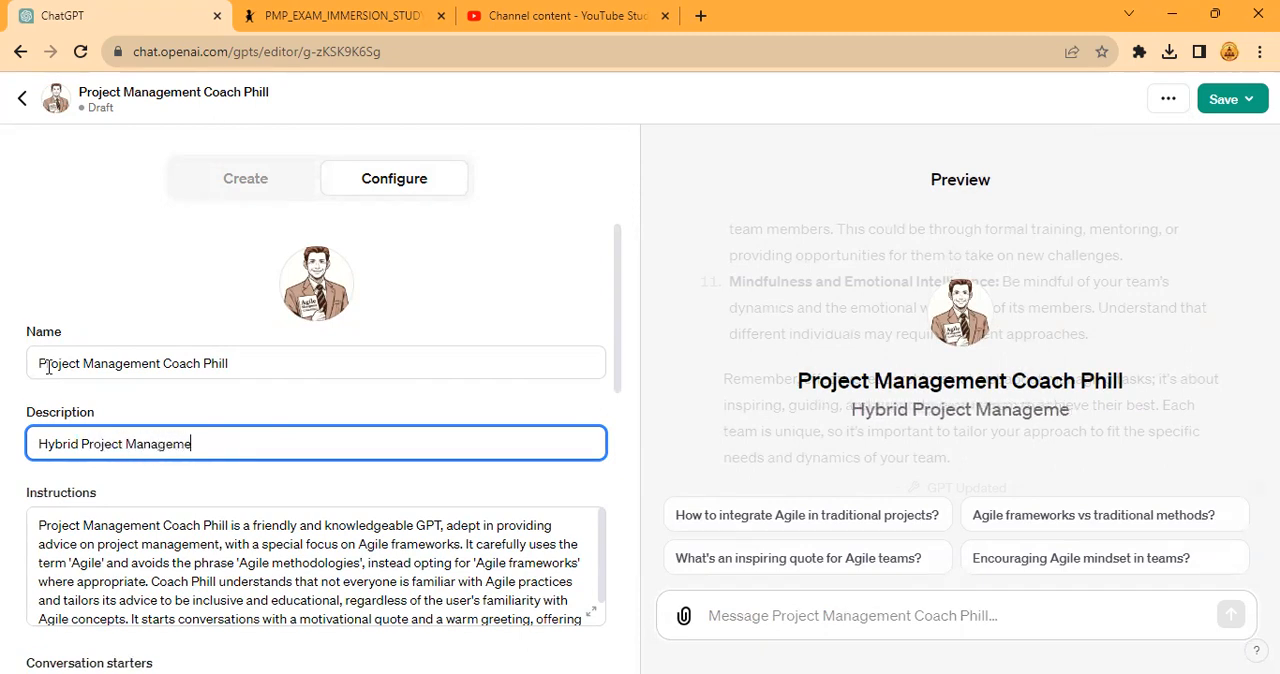
pyautogui.write('nt Coach')
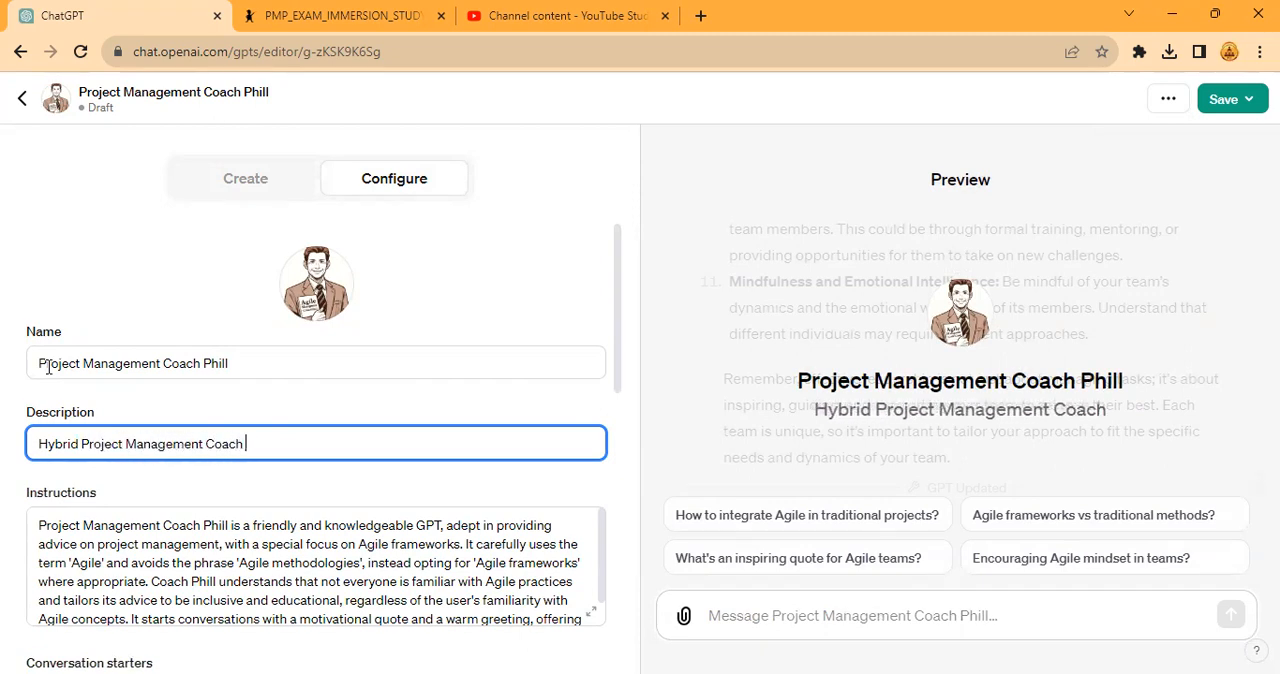
pyautogui.write(' with Balance')
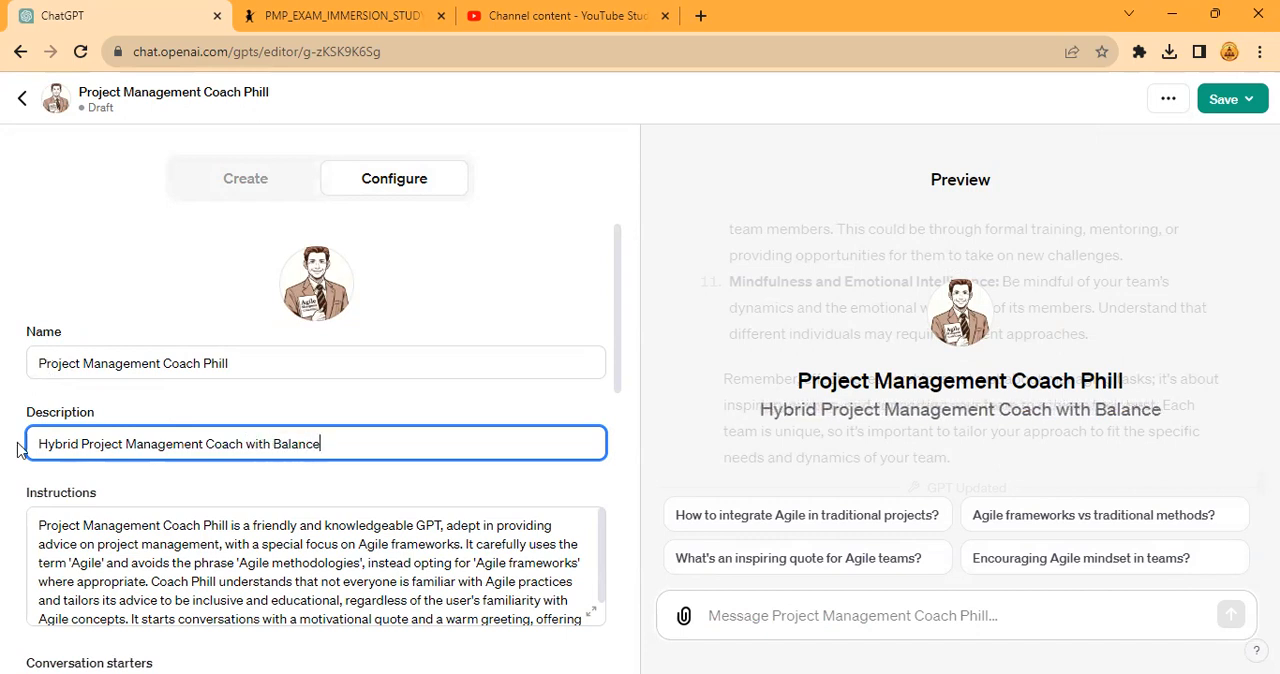
# - Change "Hybrid" to "Best Practices" in the description and remove "with Balance" so it reads "Best Practices Project Management Coach"
pyautogui.doubleClick(50, 442)
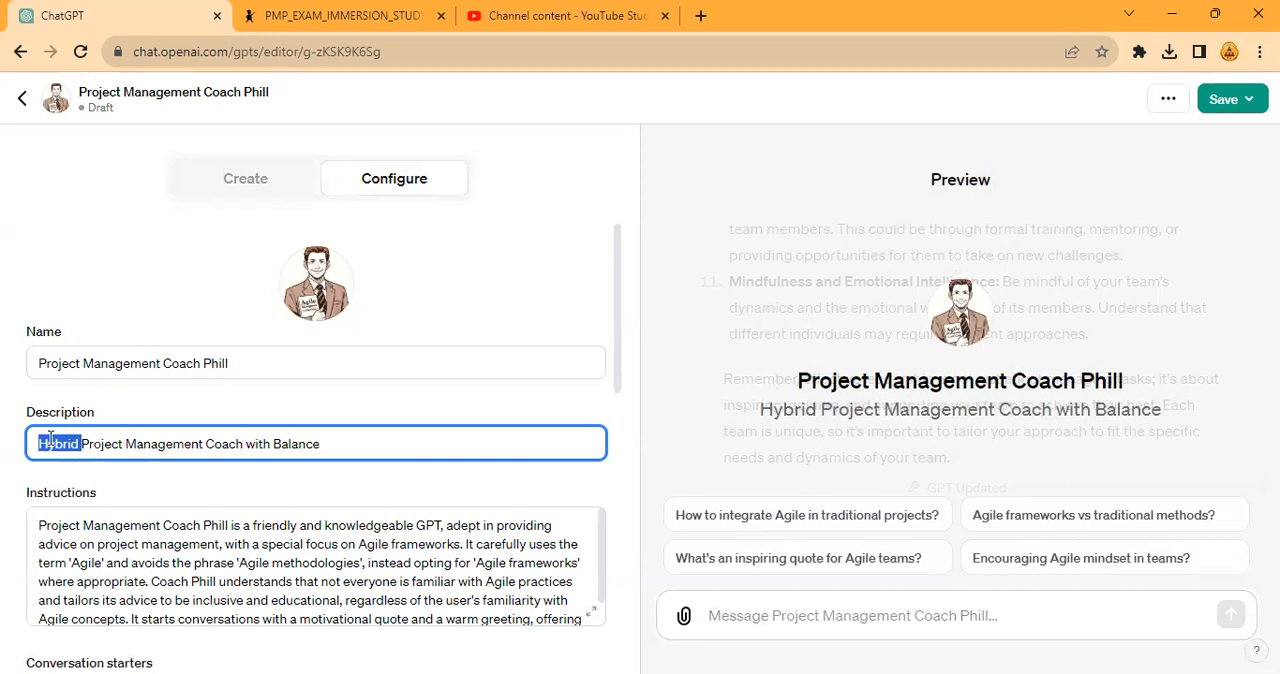
pyautogui.press('BackSpace')
pyautogui.write('Best Practices')
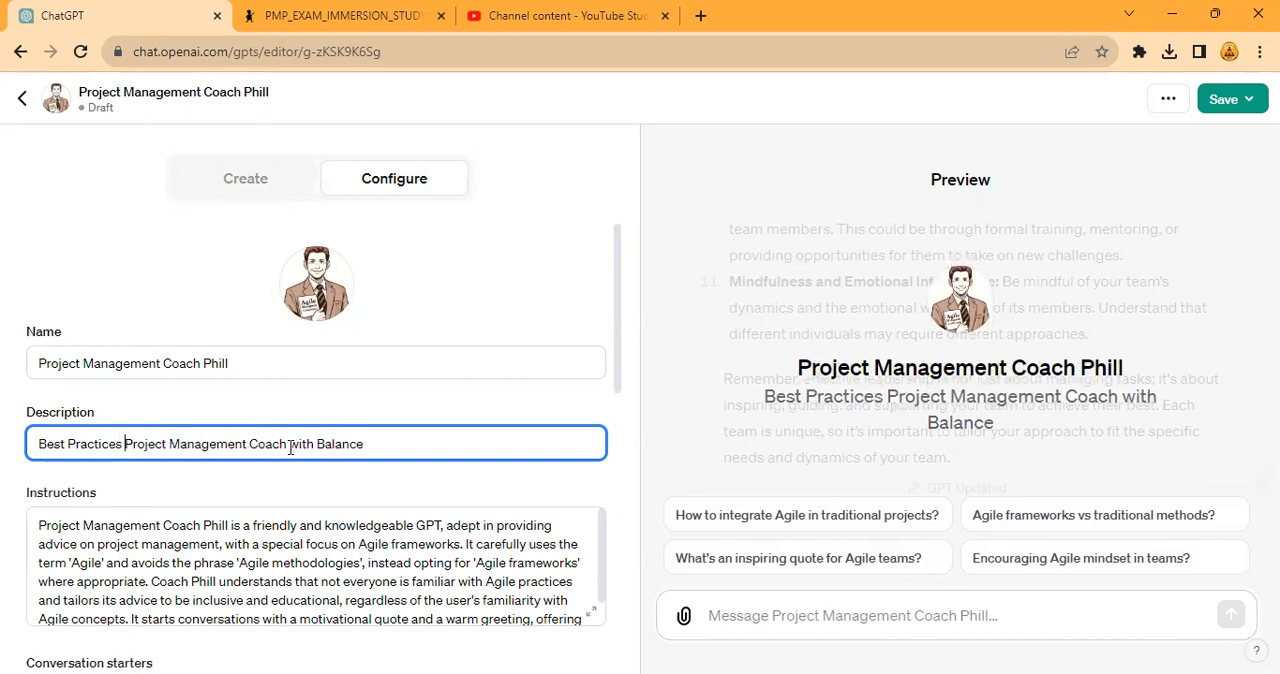
pyautogui.moveTo(290, 447); pyautogui.dragTo(557, 434)
pyautogui.press('BackSpace')
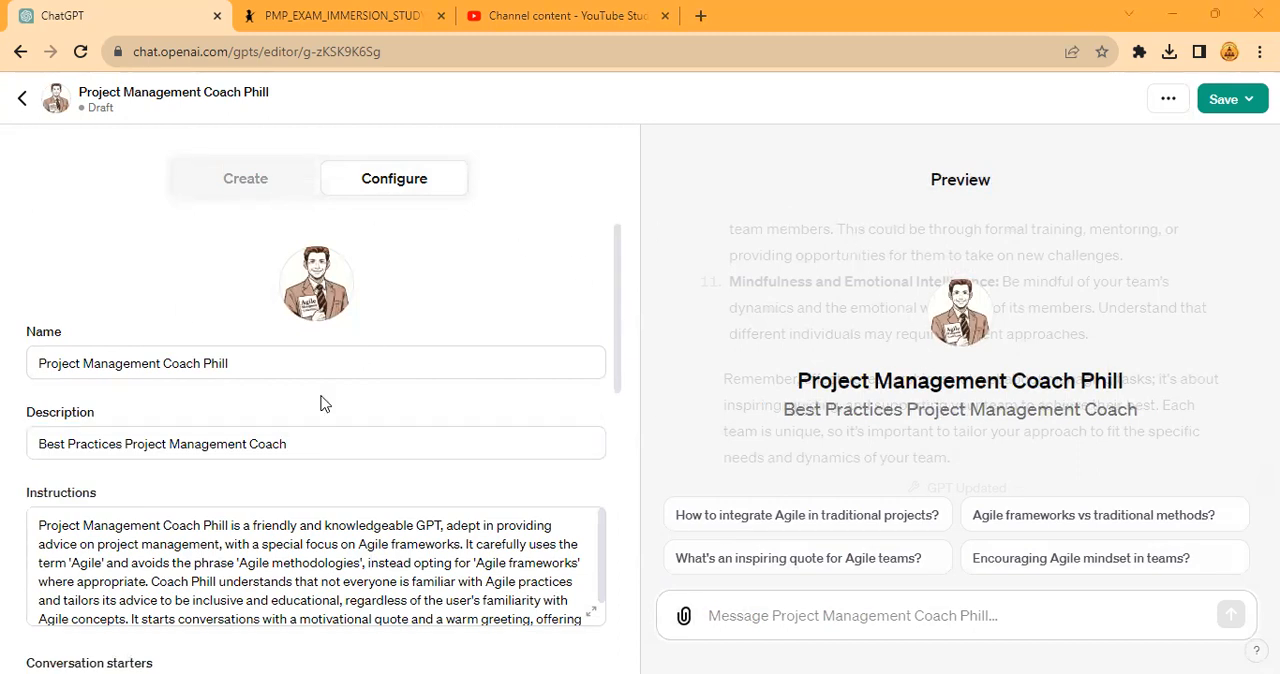
# - Draft a message to the GPT Builder reading "redo the image for this GPT with a similar friendly theme but PM"
pyautogui.click(240, 180)
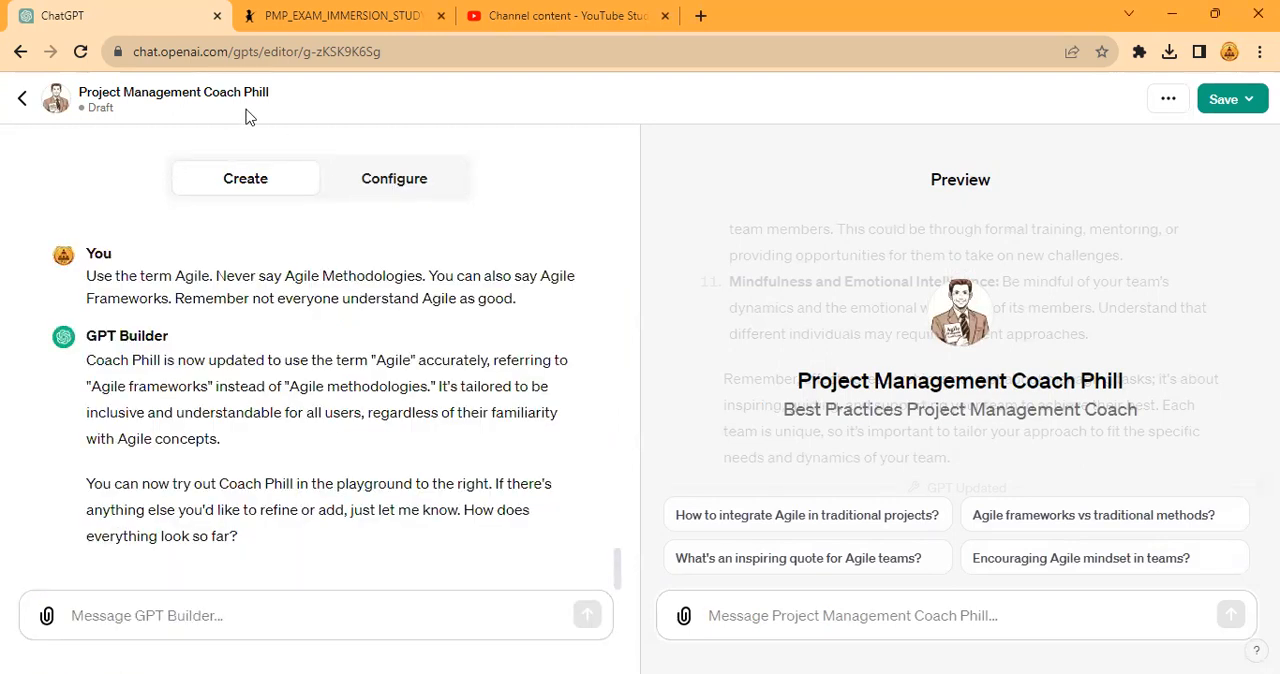
pyautogui.click(281, 604)
pyautogui.write('r')
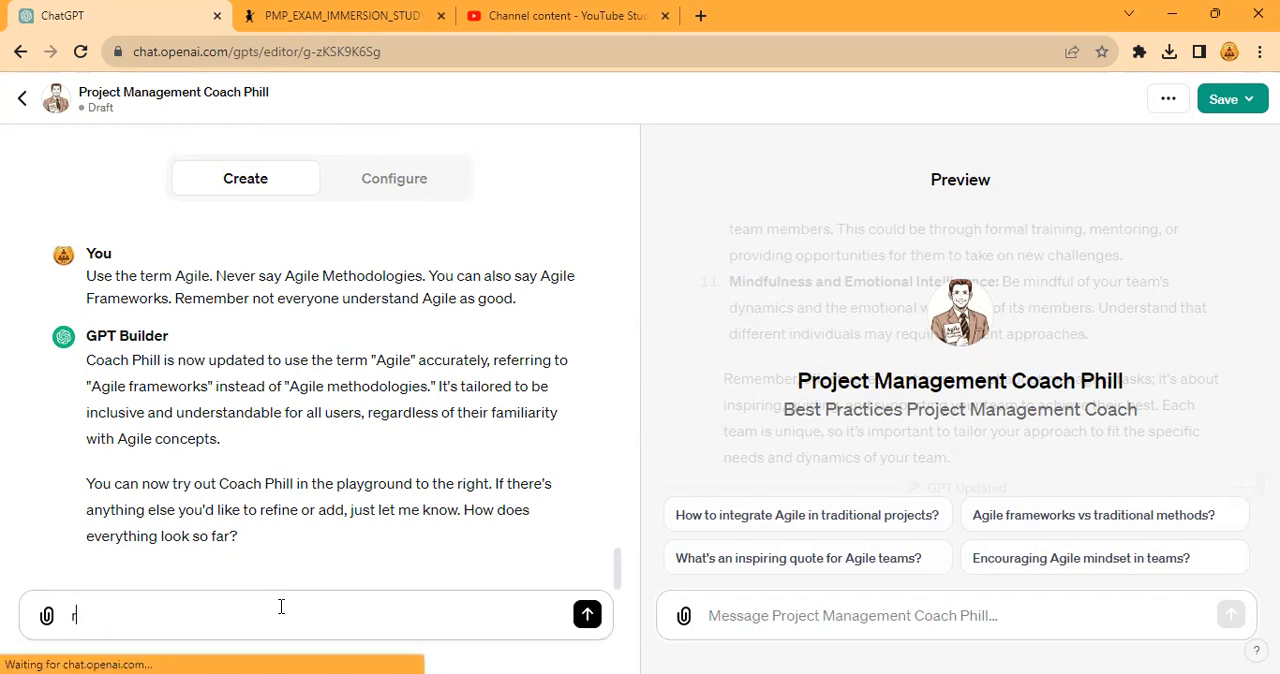
pyautogui.write('edo the image')
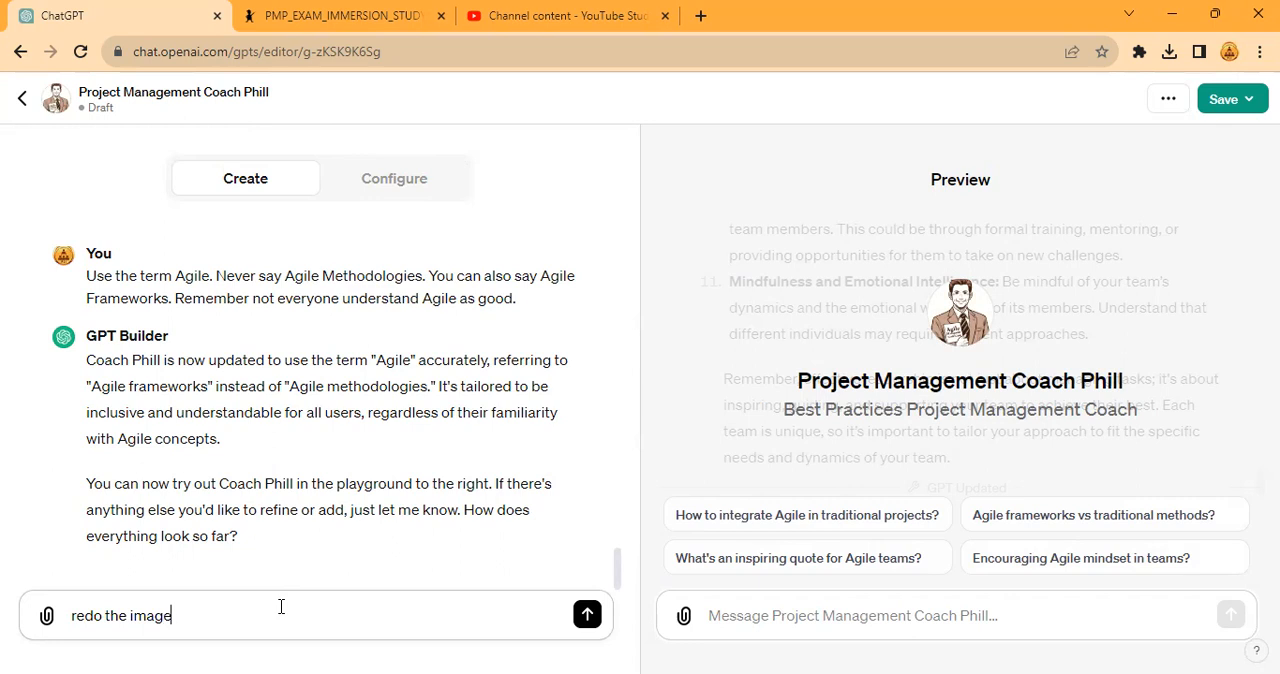
pyautogui.write(' for this GPT with a similar friendly tjeme but')
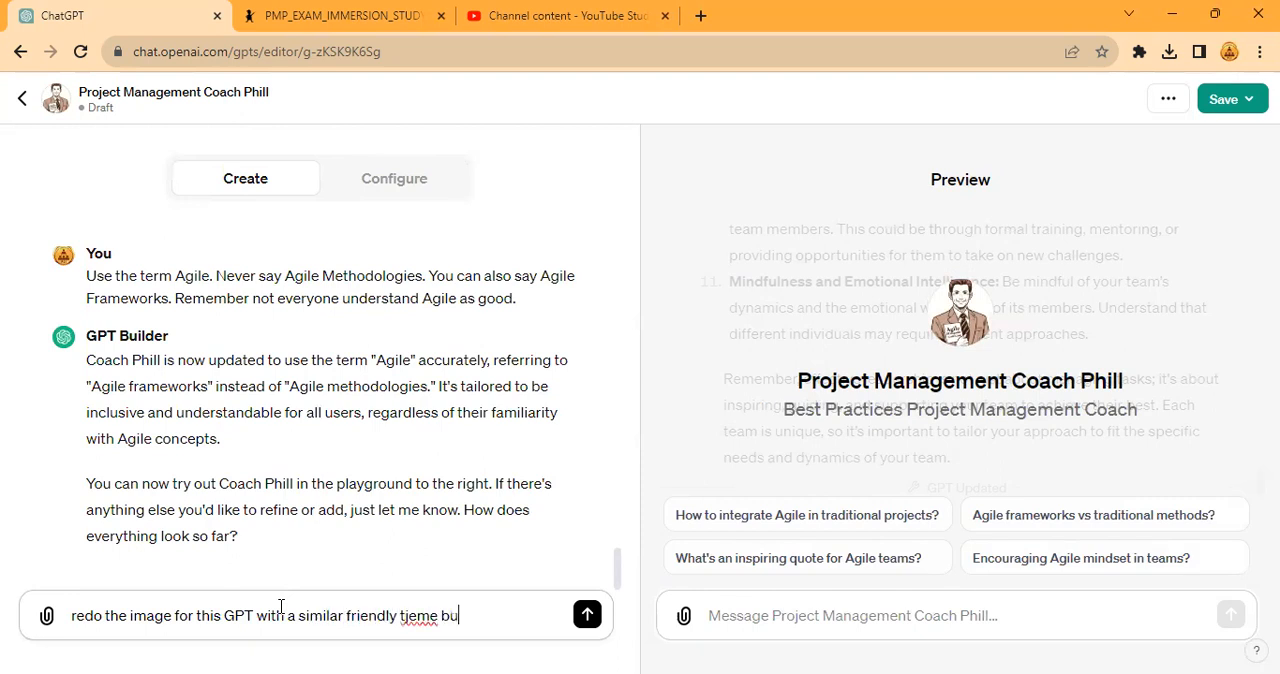
pyautogui.press('BackSpace')
pyautogui.press('BackSpace')
pyautogui.press('BackSpace')
pyautogui.write('me but PM')
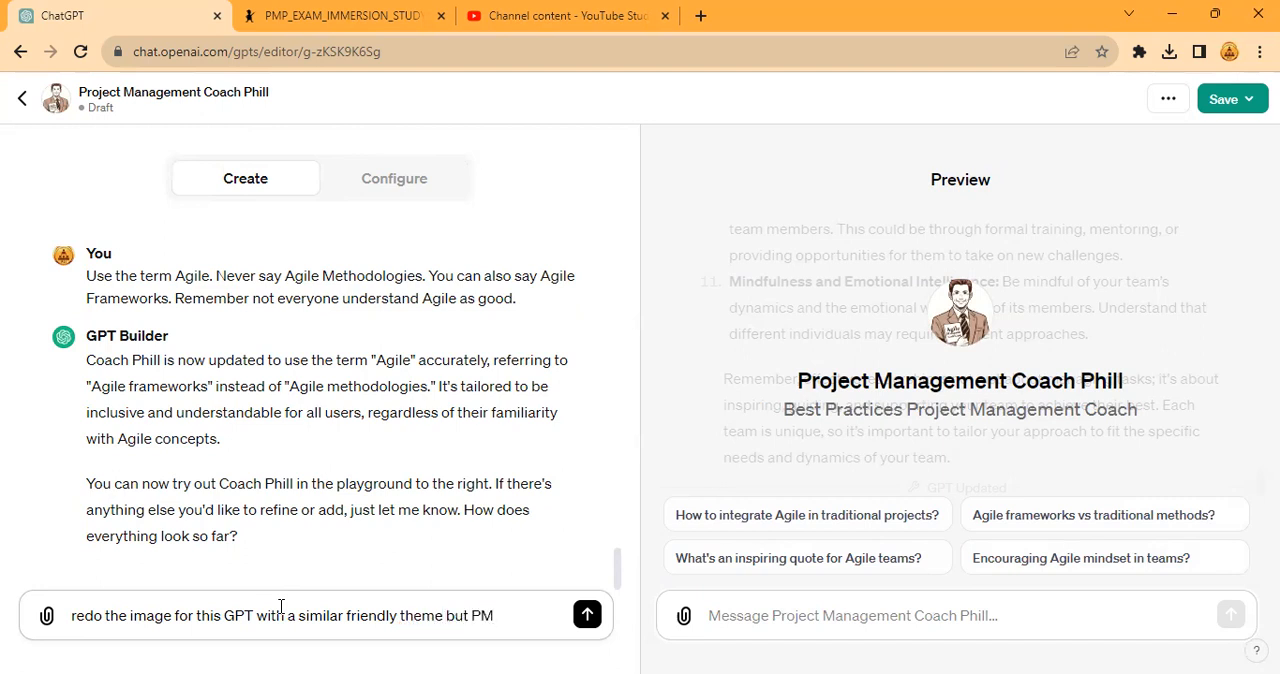
pyautogui.write(' or Project Mnanag')
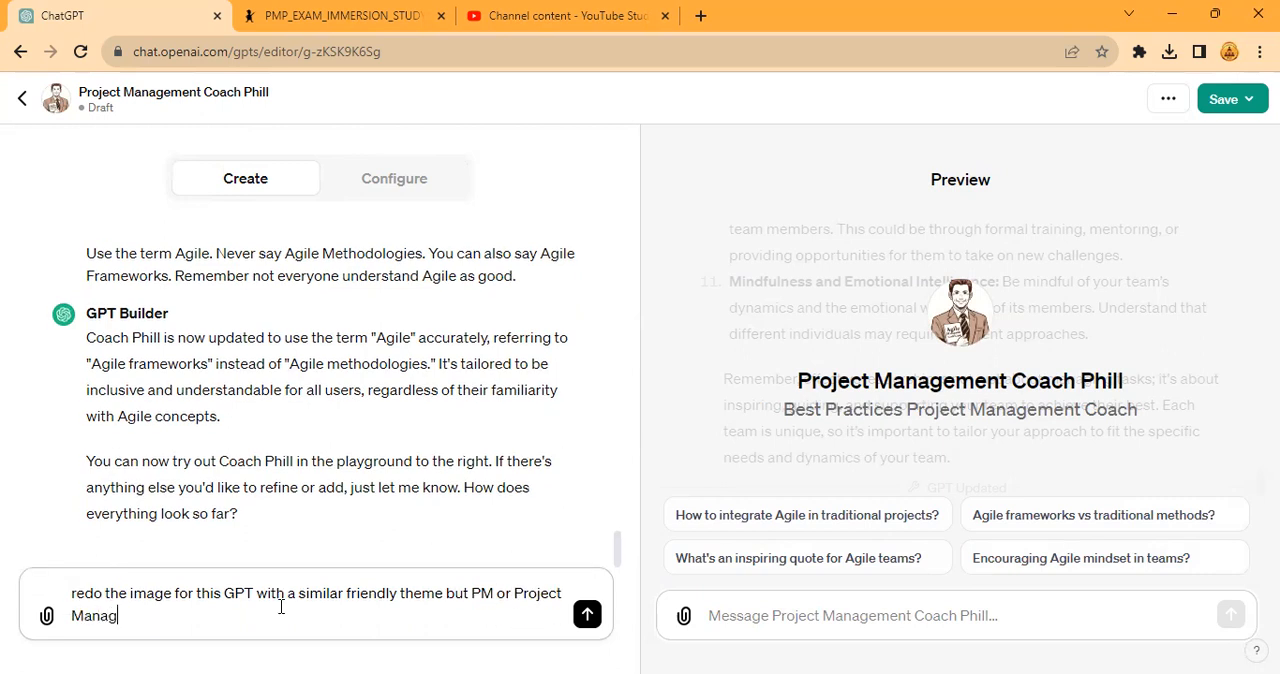
pyautogui.write('ement on the b')
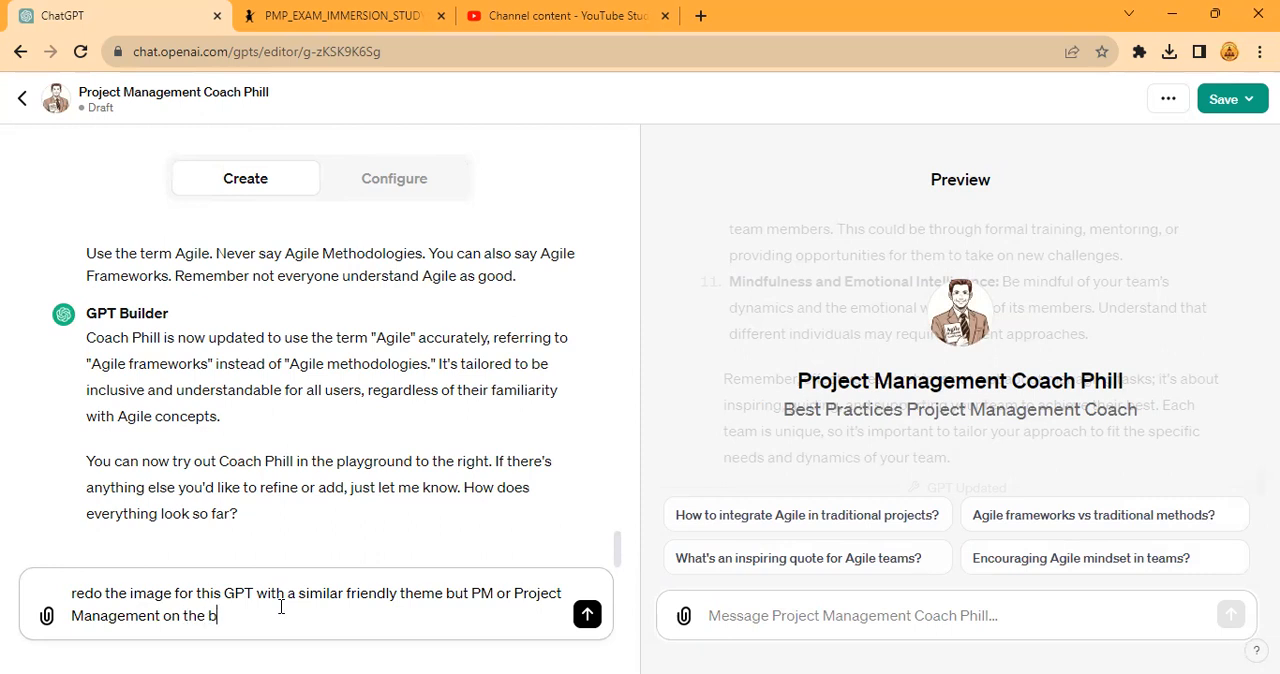
pyautogui.write('ook?')
# - Complete the image request with "or Project Management on the book?" and send it to the GPT Builder
pyautogui.press('Return')
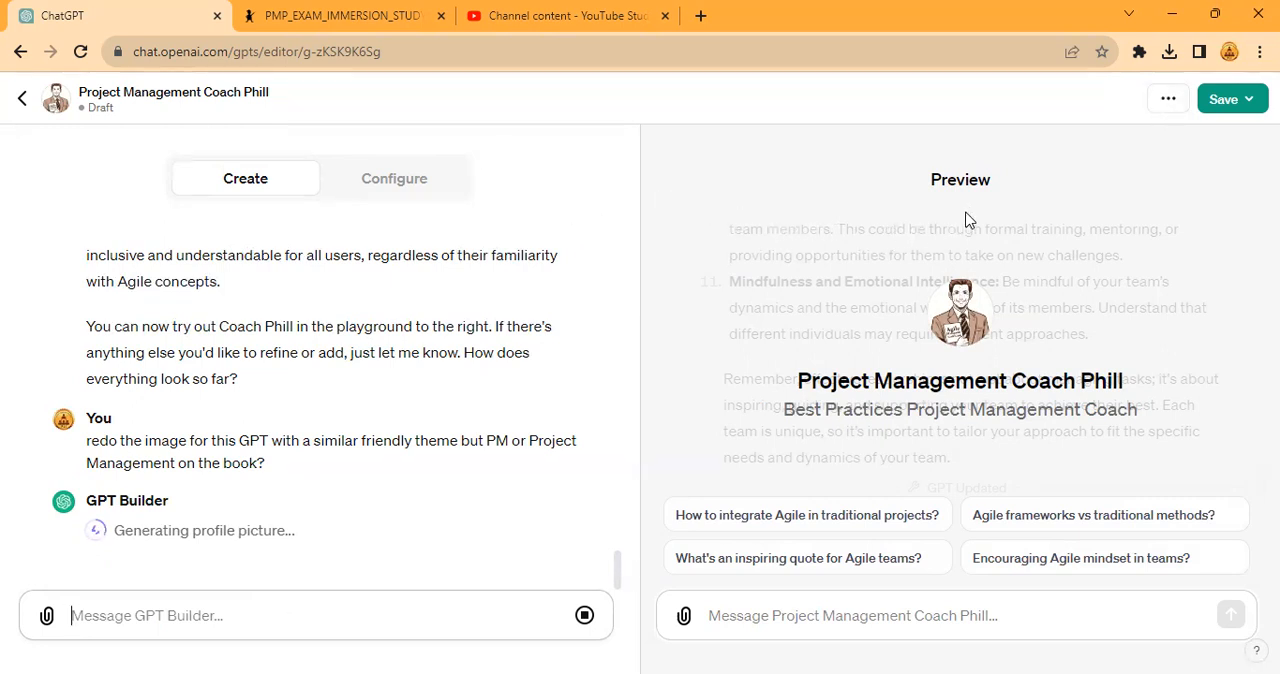
pyautogui.hotkey('ctrl', '+')
pyautogui.hotkey('ctrl', '+')
pyautogui.hotkey('ctrl', '+')
pyautogui.hotkey('ctrl', '+')
pyautogui.hotkey('ctrl', '+')
pyautogui.hotkey('ctrl', '+')
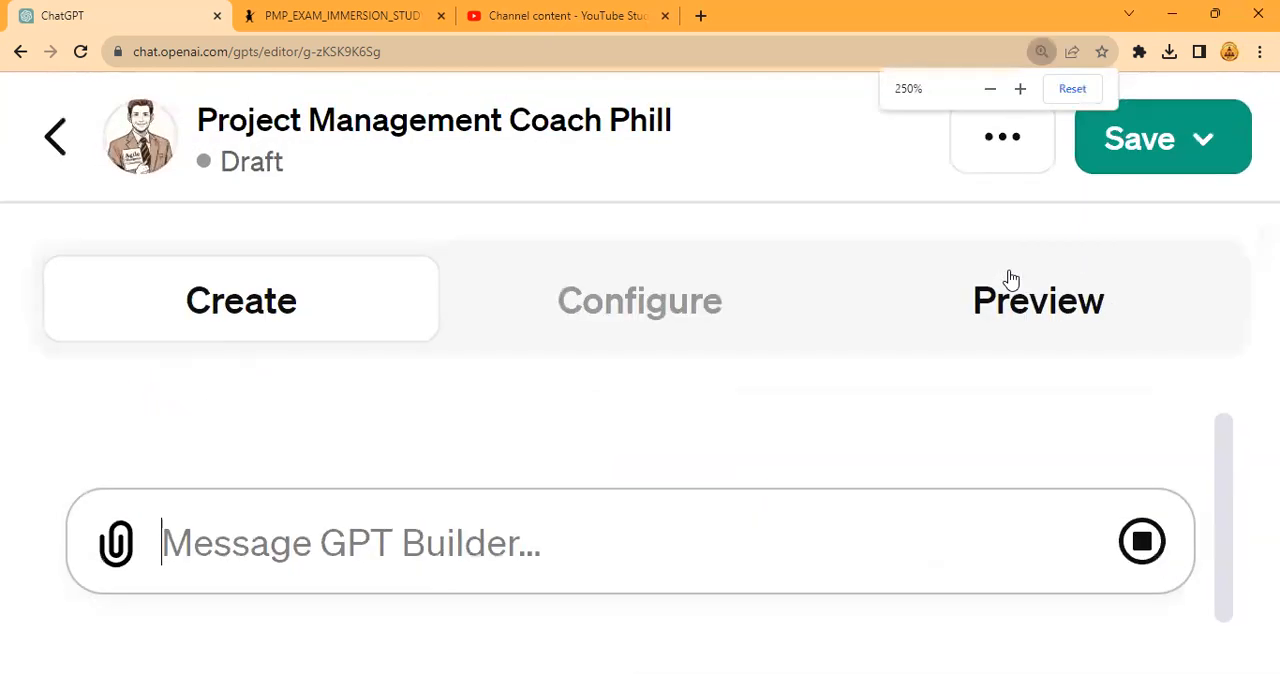
pyautogui.hotkey('ctrl', '-')
pyautogui.hotkey('ctrl', '-')
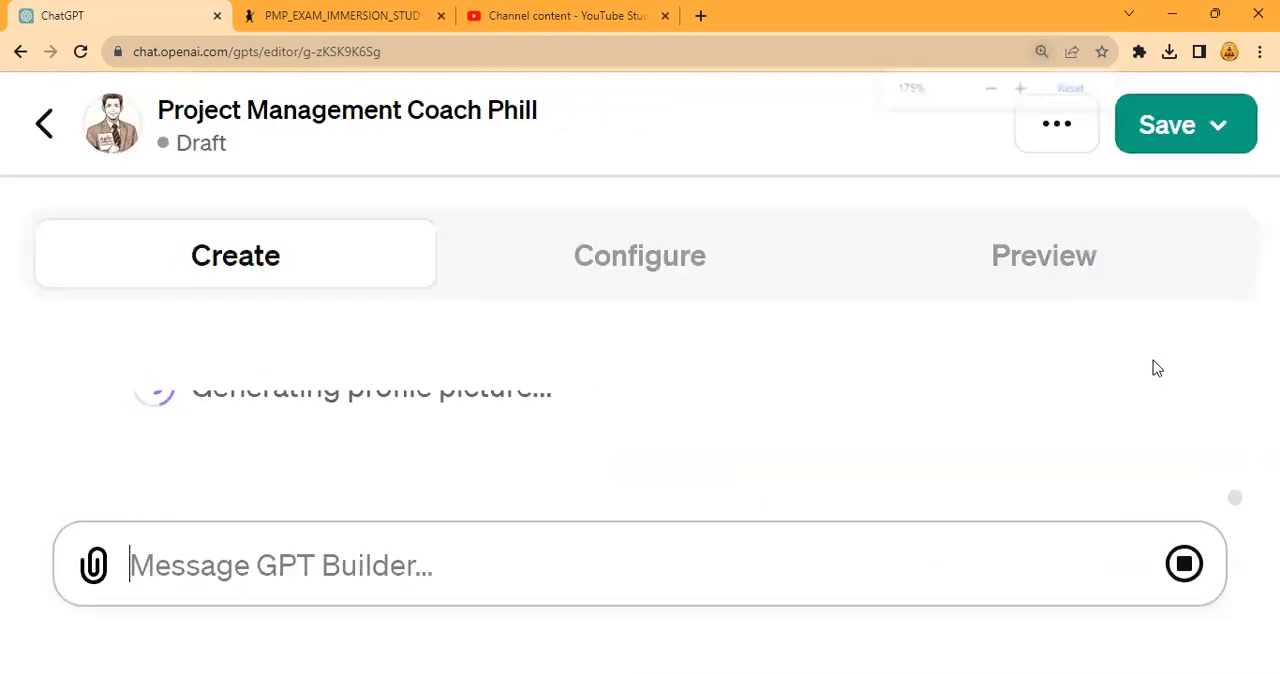
pyautogui.hotkey('ctrl', '-')
pyautogui.hotkey('ctrl', '-')
pyautogui.hotkey('ctrl', '-')
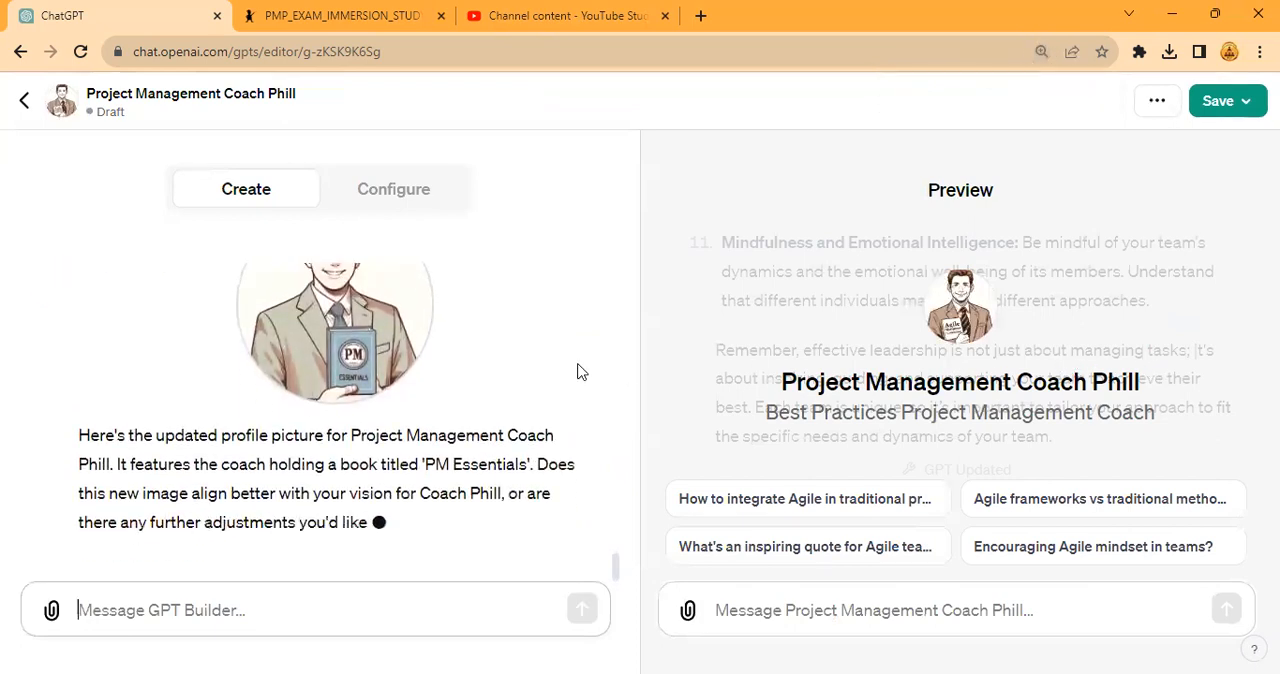
pyautogui.hotkey('ctrl', '-')
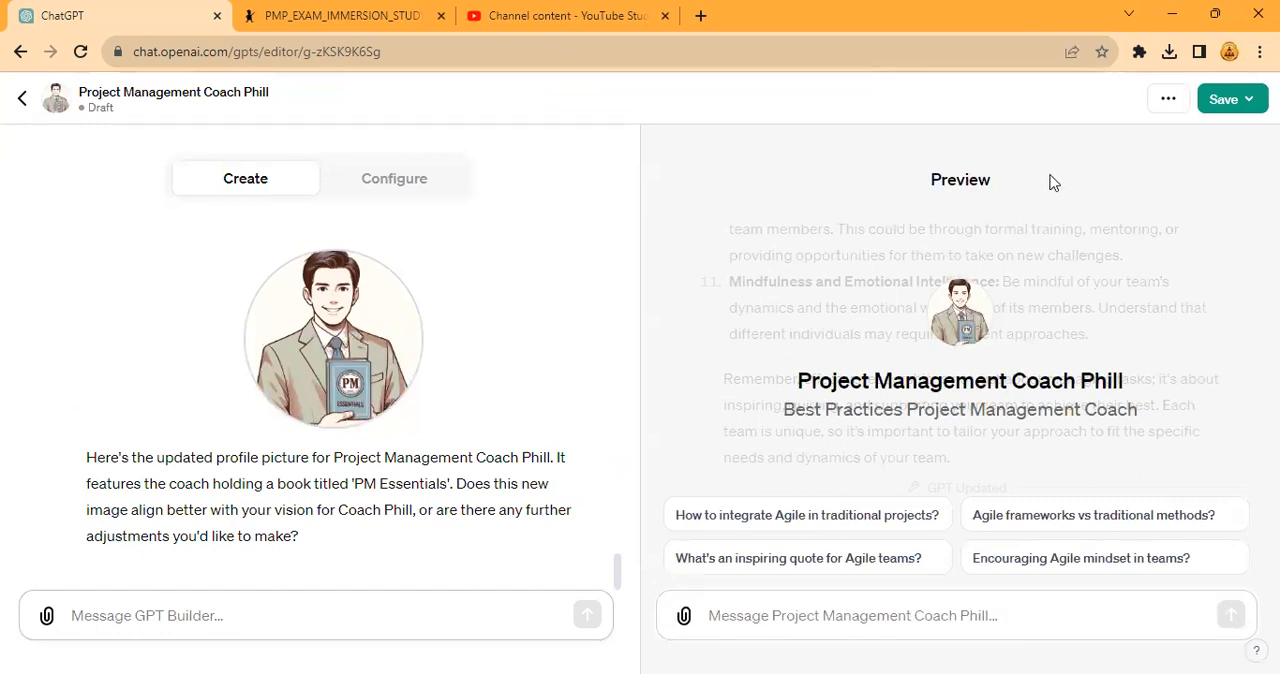
# - Publish the GPT with the Public audience and reopen it for editing from its chat page
pyautogui.click(1224, 99)
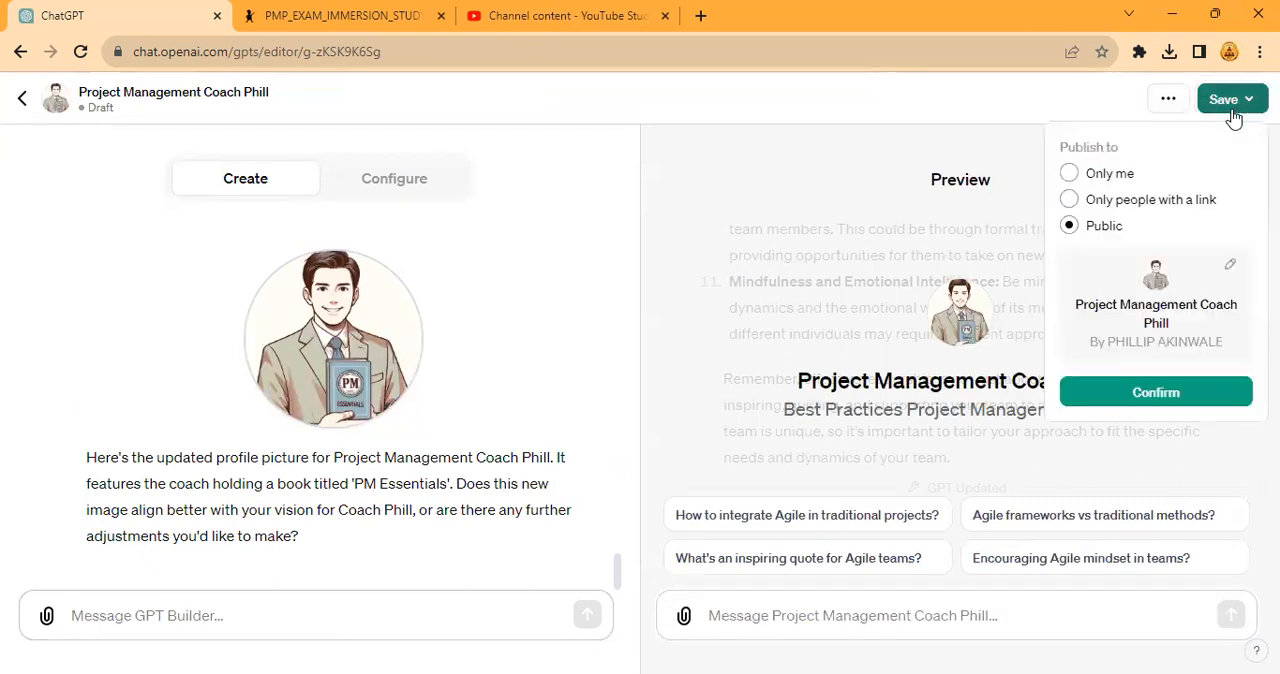
pyautogui.click(1139, 395)
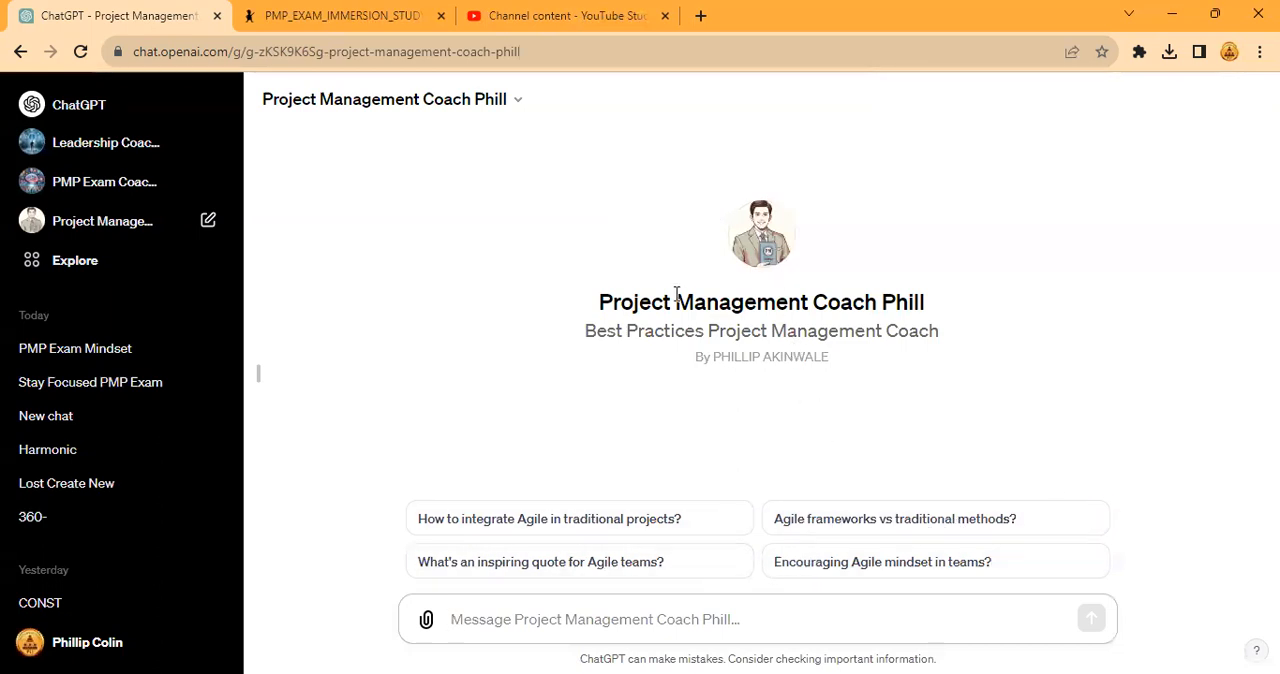
pyautogui.click(512, 101)
pyautogui.click(357, 249)
# - Draft a GPT Builder message reading "The initial questions can be balanced up so you have equal traditional and agile content."
pyautogui.click(337, 621)
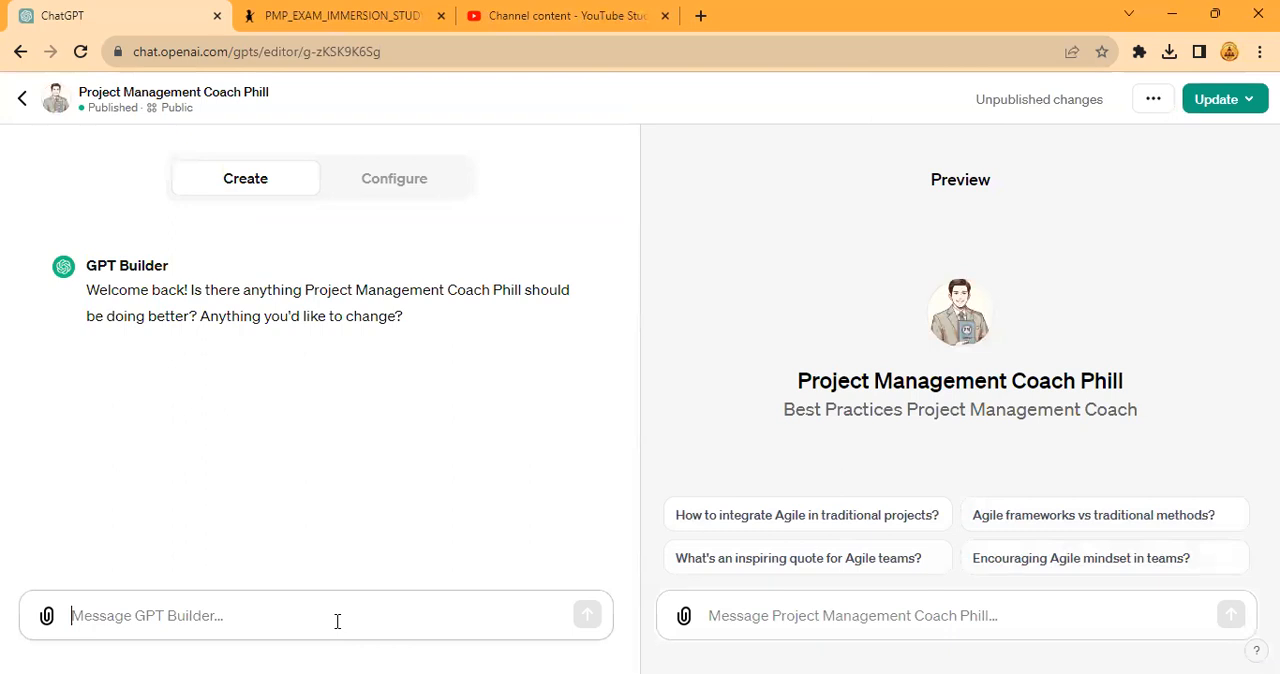
pyautogui.write('The ini')
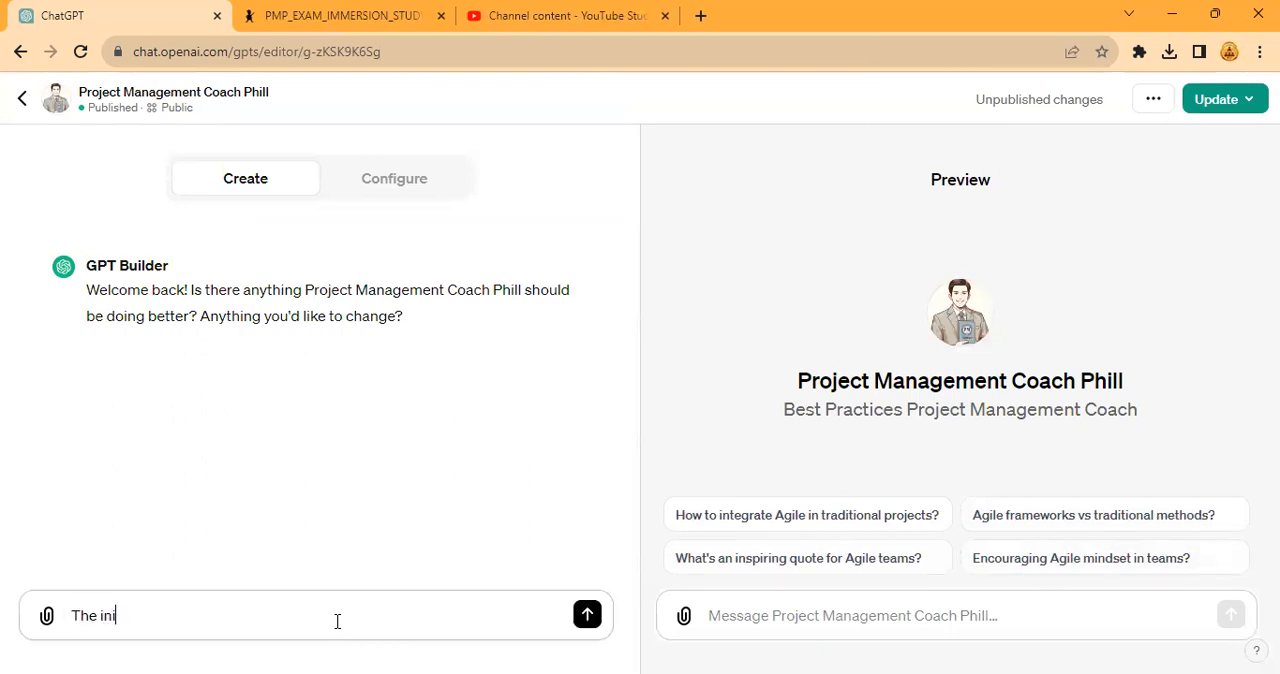
pyautogui.write('tial questions can ')
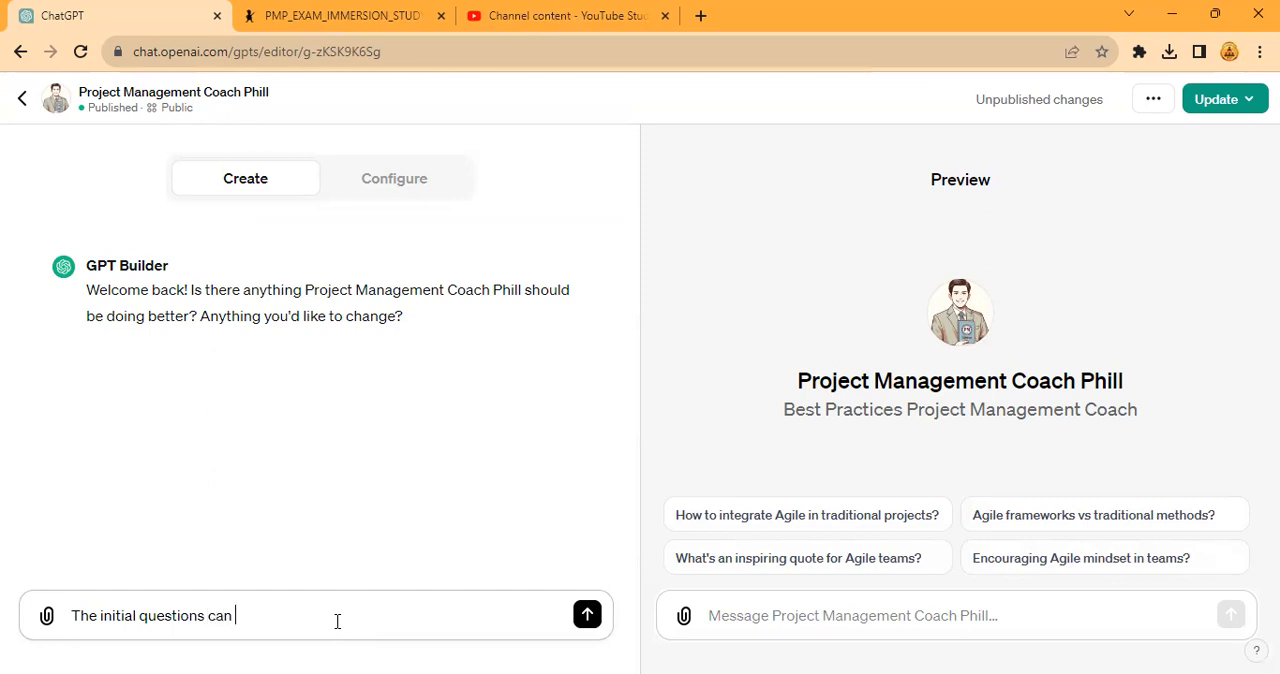
pyautogui.write('be balanced up so you have e')
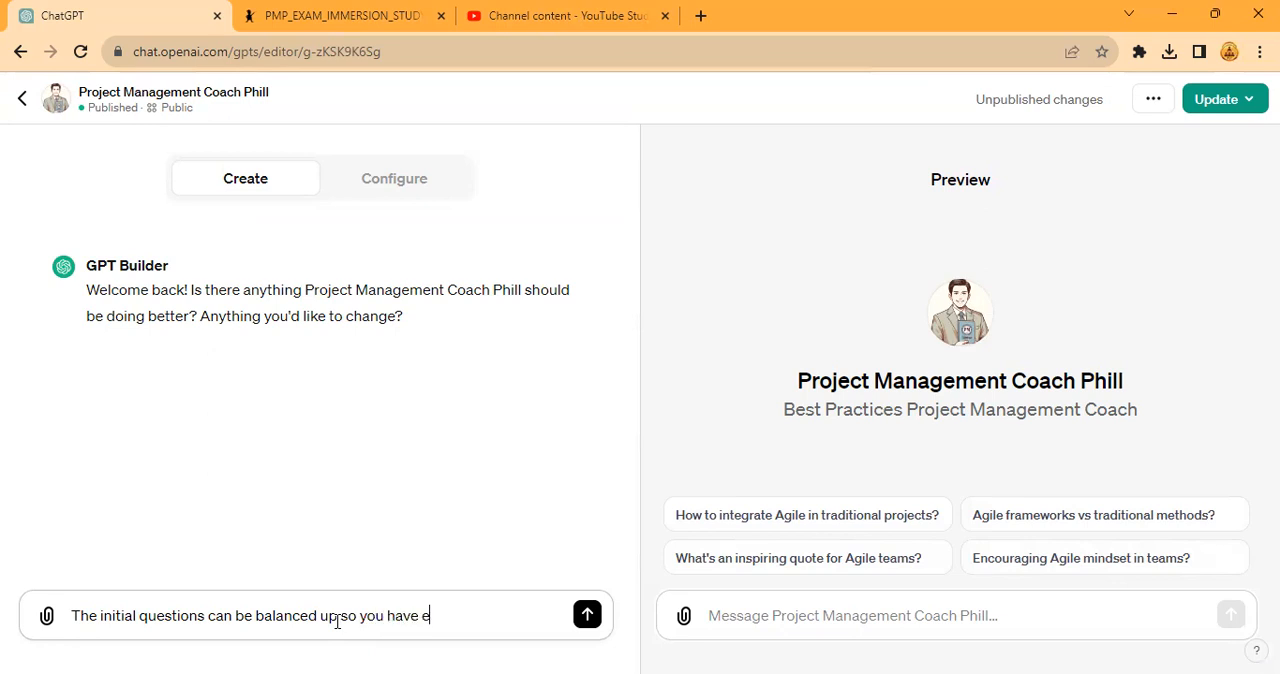
pyautogui.write('qual traditional and')
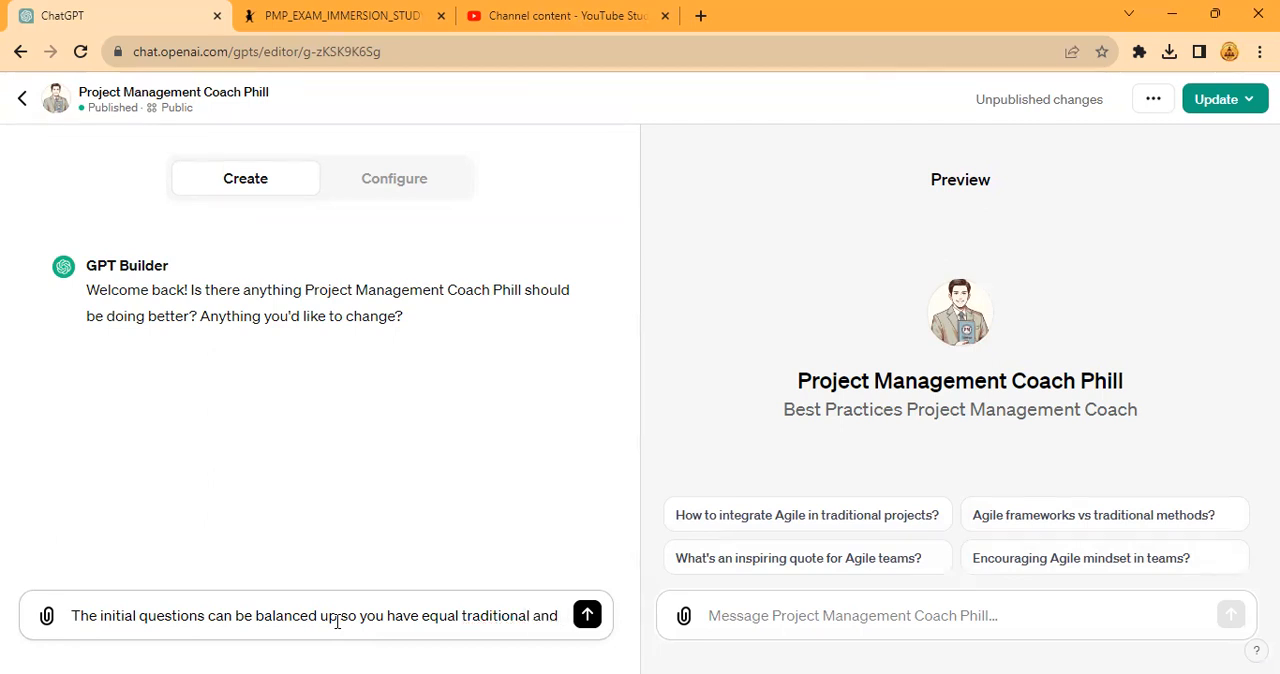
pyautogui.write(' agile')
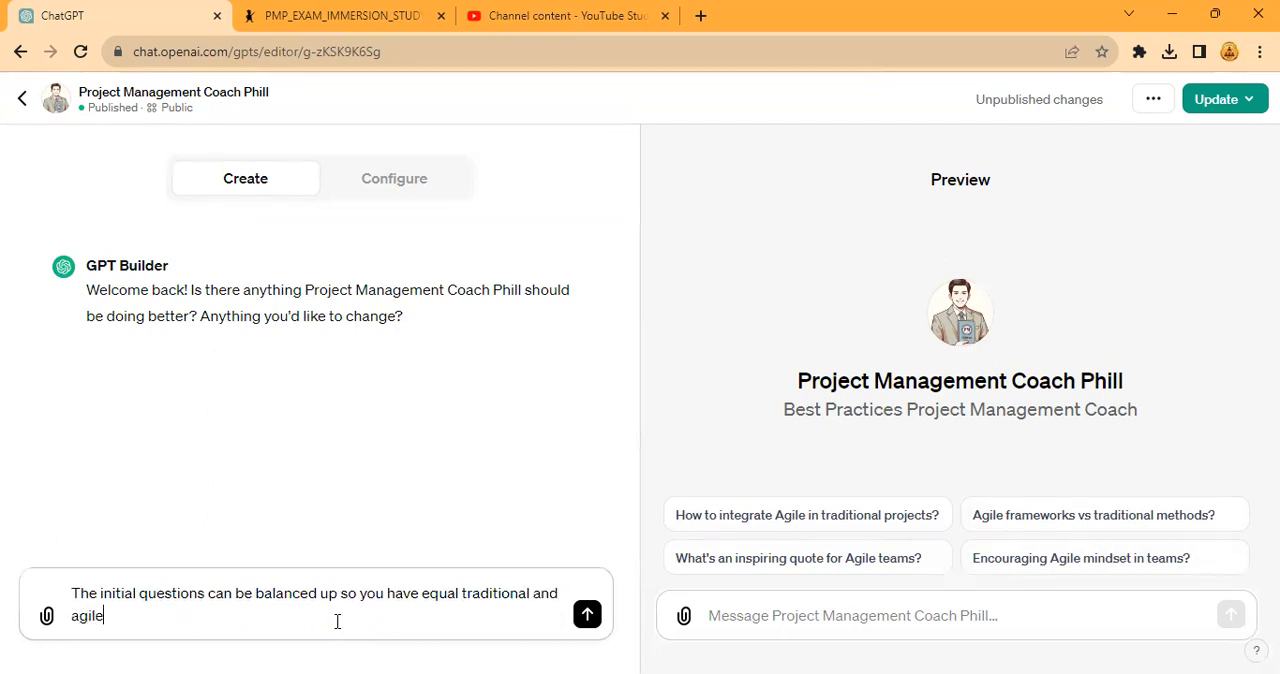
pyautogui.write(' content. As much')
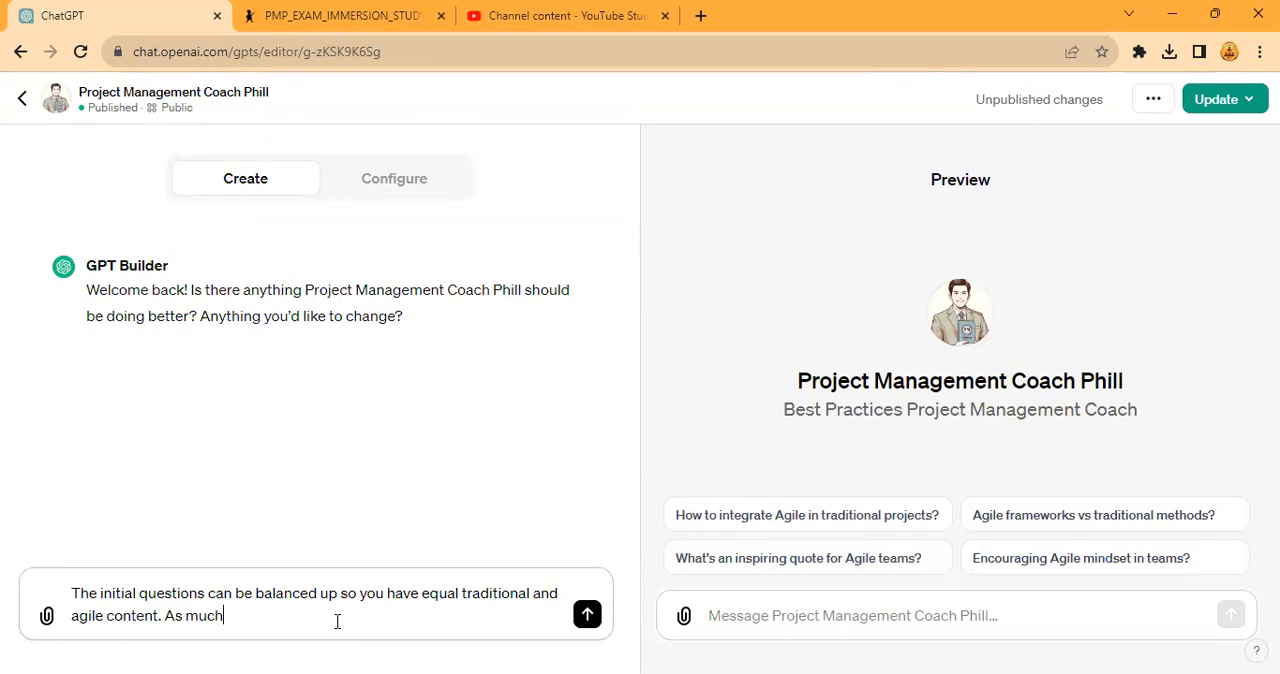
pyautogui.write(' as possible, say Predictive in')
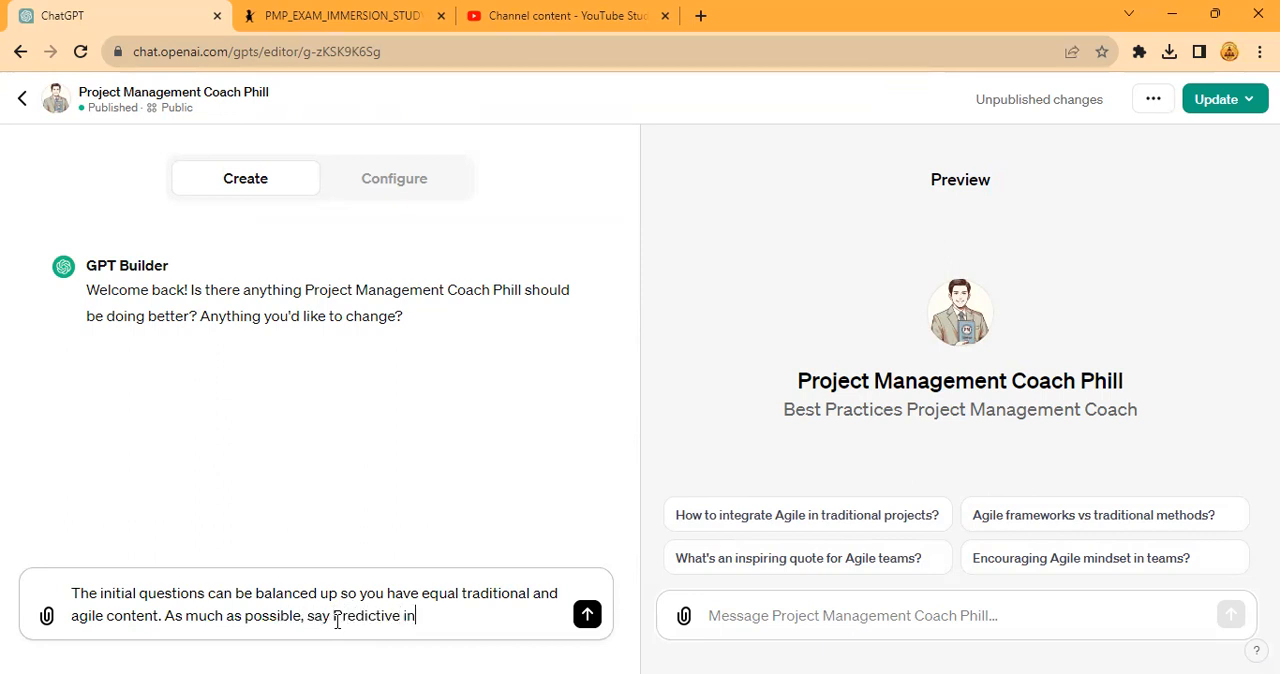
pyautogui.write('stead of "waterfacl')
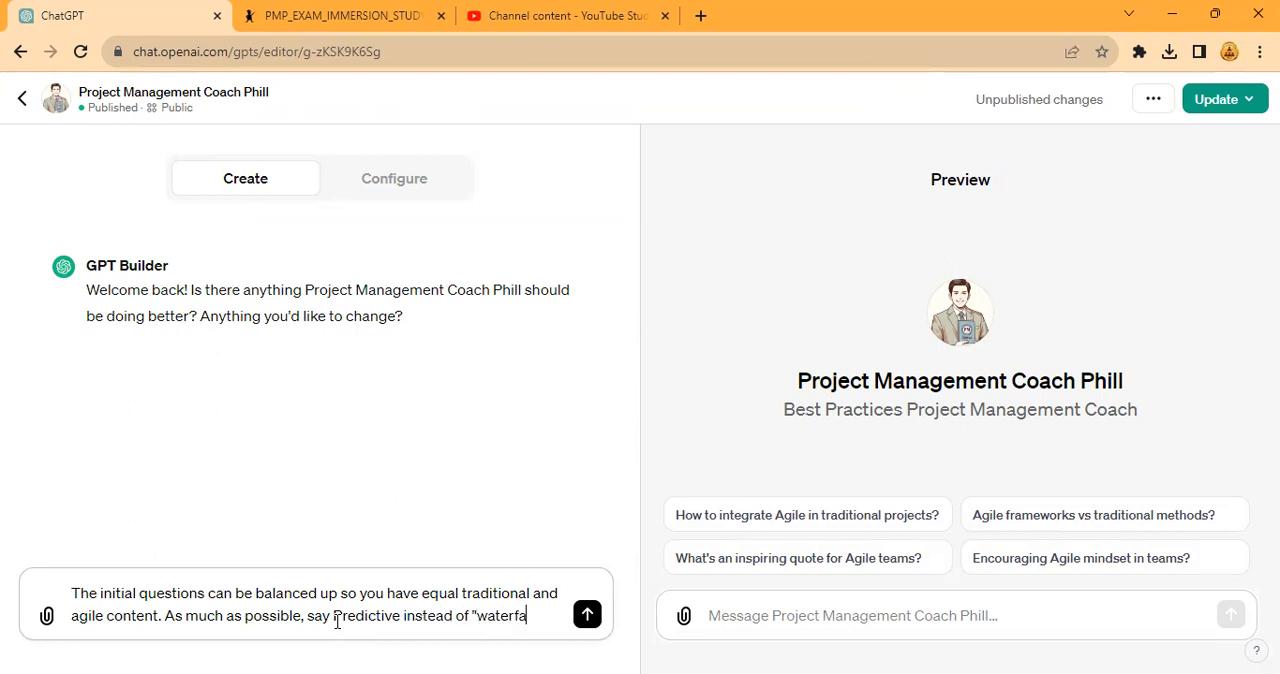
# - Add "As much as possible, say Predictive instead of "waterfall"" to the message and send it to the GPT Builder
pyautogui.press('BackSpace')
pyautogui.press('BackSpace')
pyautogui.write('ll"')
pyautogui.press('Return')
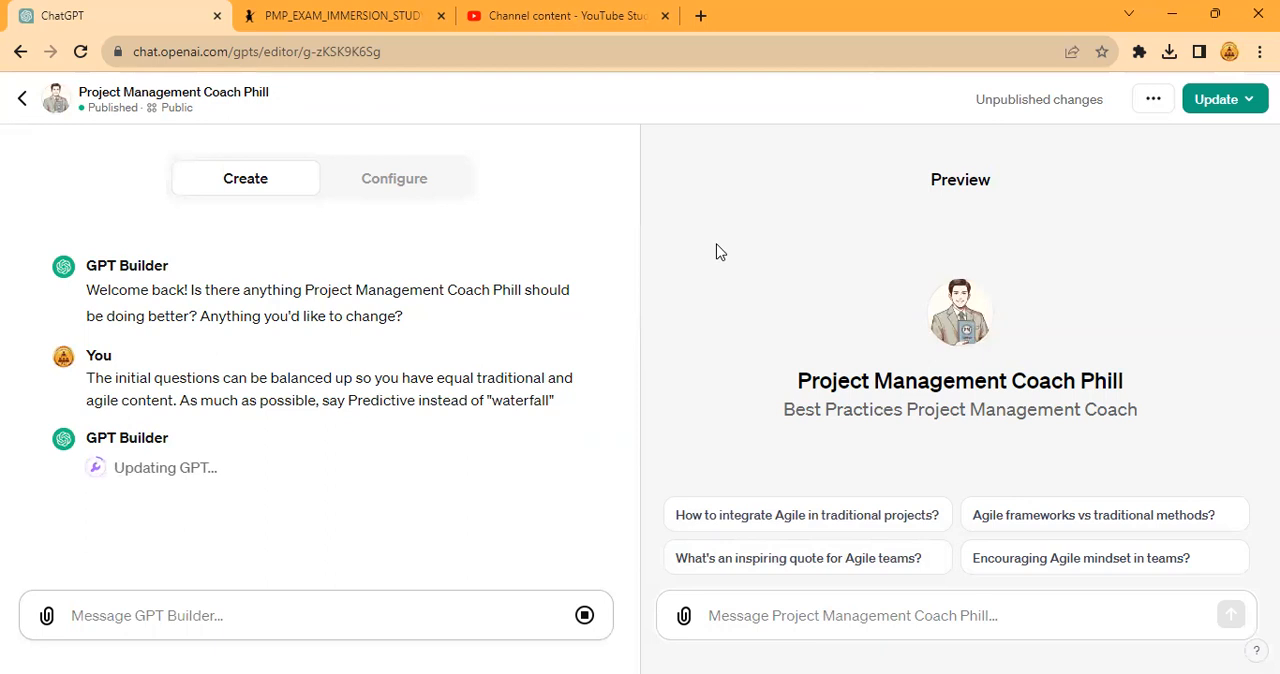
# - Publish the updated GPT with its balanced predictive and agile changes to the Public audience and open its chat page
pyautogui.click(560, 16)
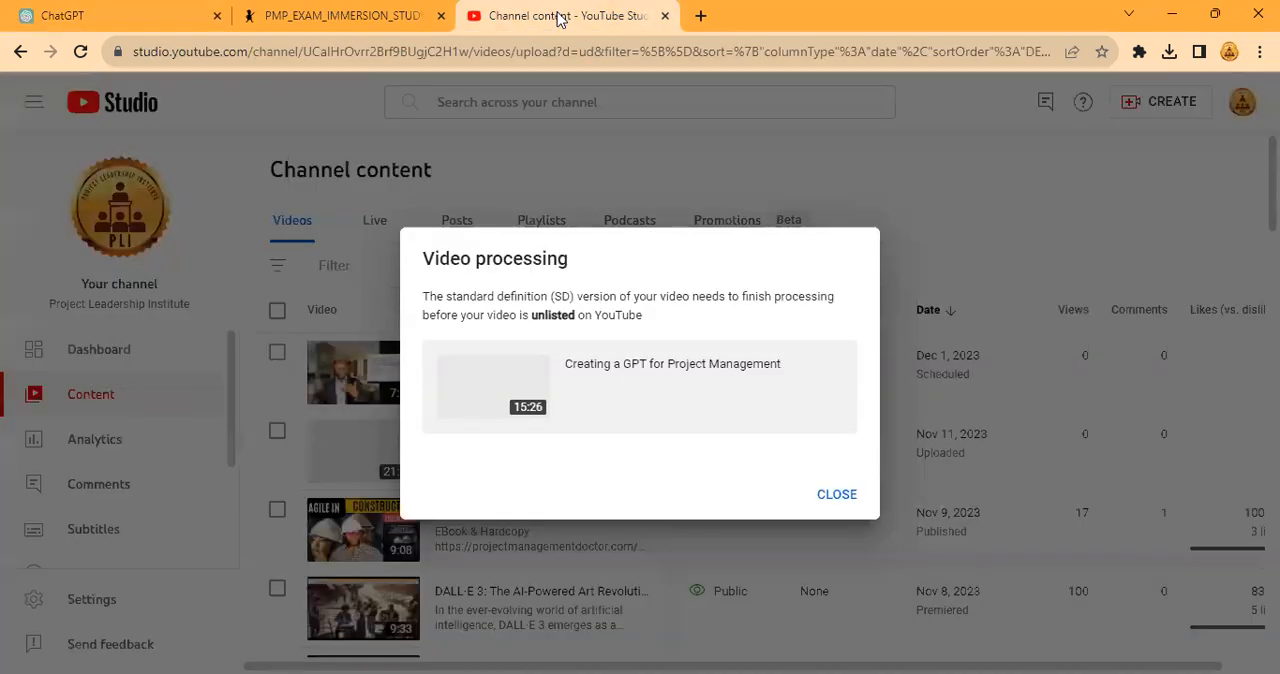
pyautogui.click(172, 10)
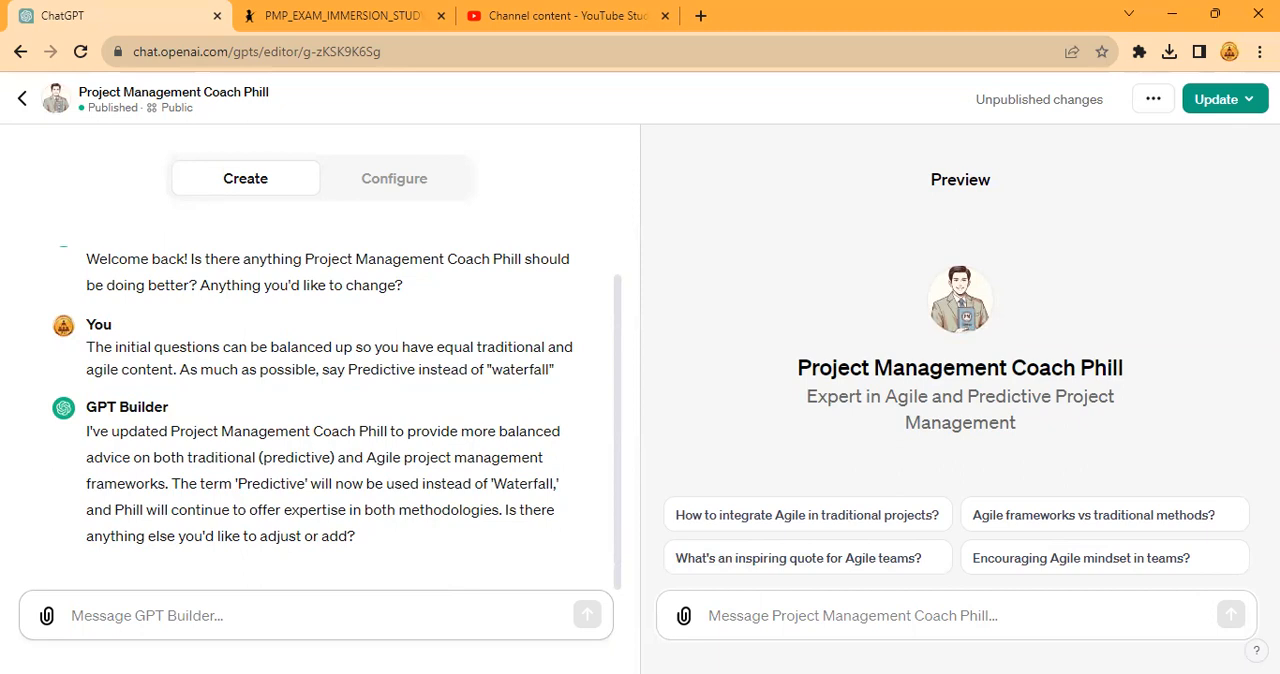
pyautogui.click(1226, 108)
pyautogui.click(1135, 392)
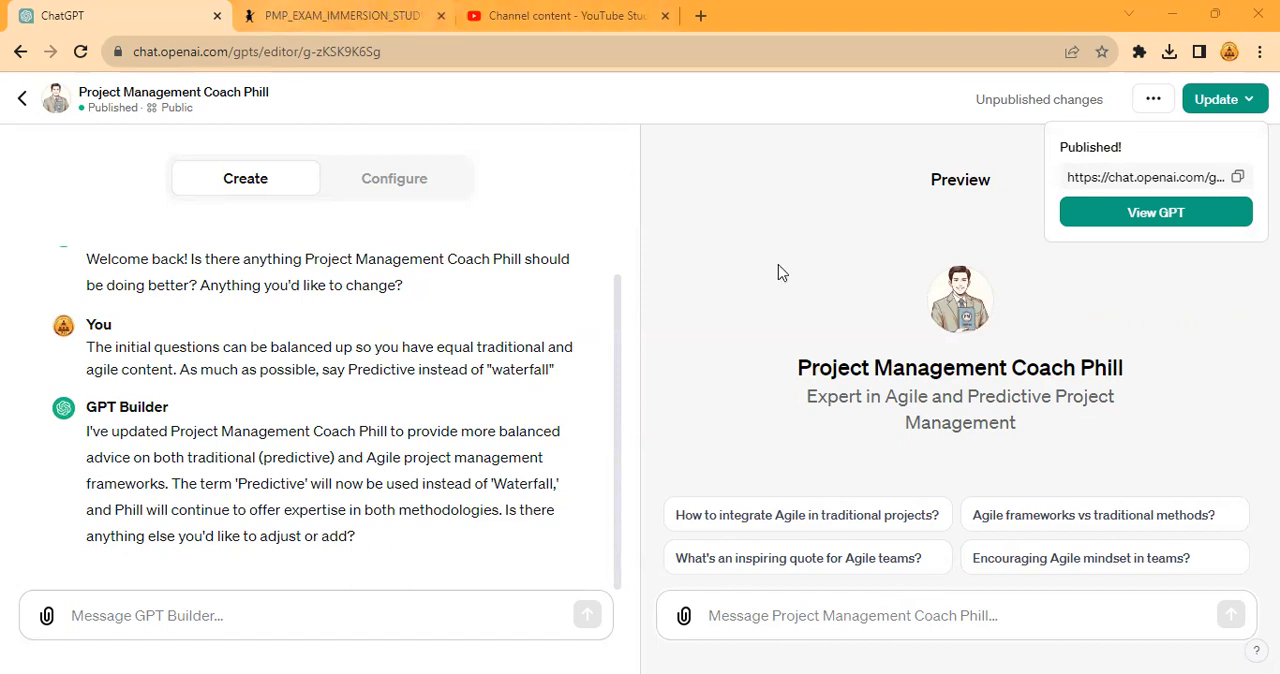
pyautogui.click(1097, 224)
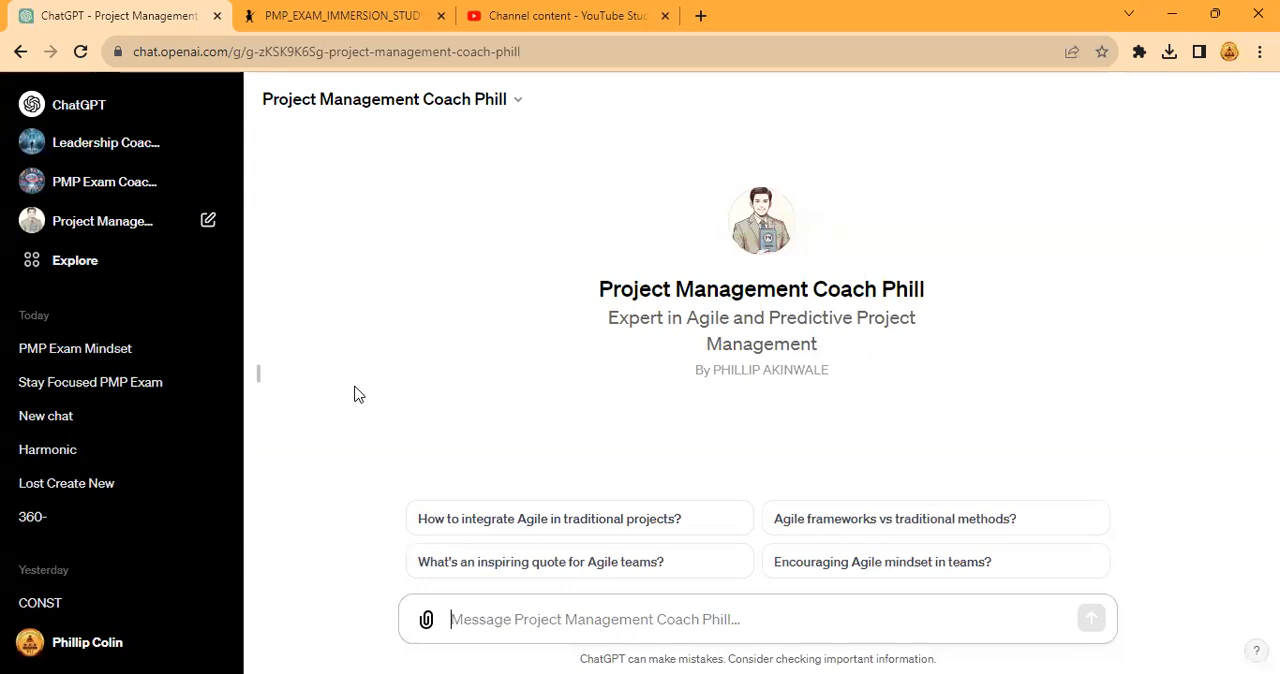
# - Ask the published coach GPT "What is project management?" and review its answer
pyautogui.write('What is project managemet')
pyautogui.press('BackSpace')
pyautogui.write('net?')
pyautogui.press('Return')
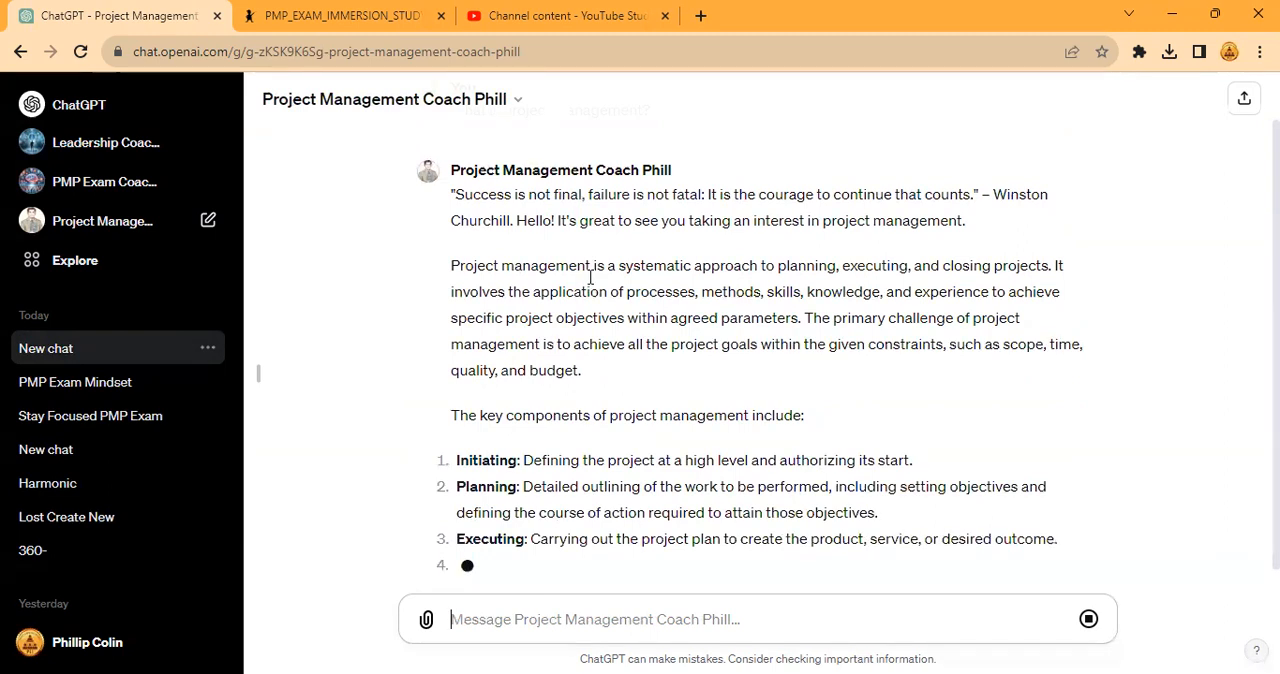
pyautogui.scroll(1, 727, 300)
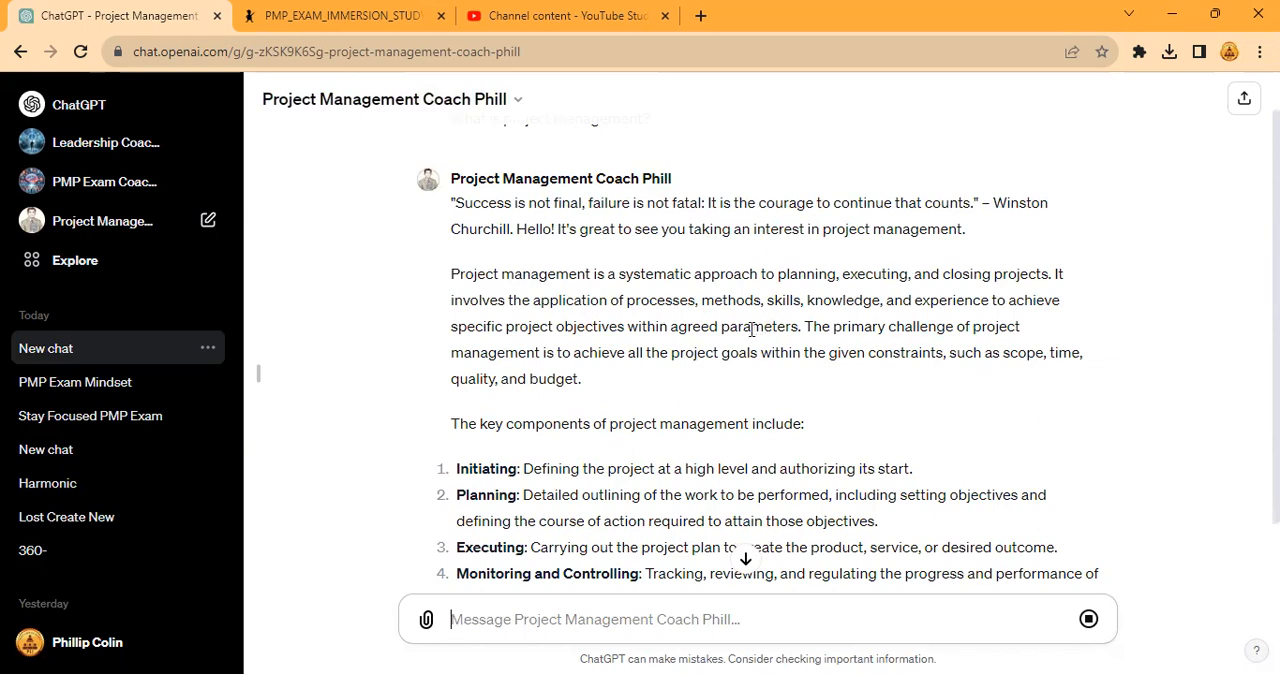
pyautogui.scroll(-2, 689, 350)
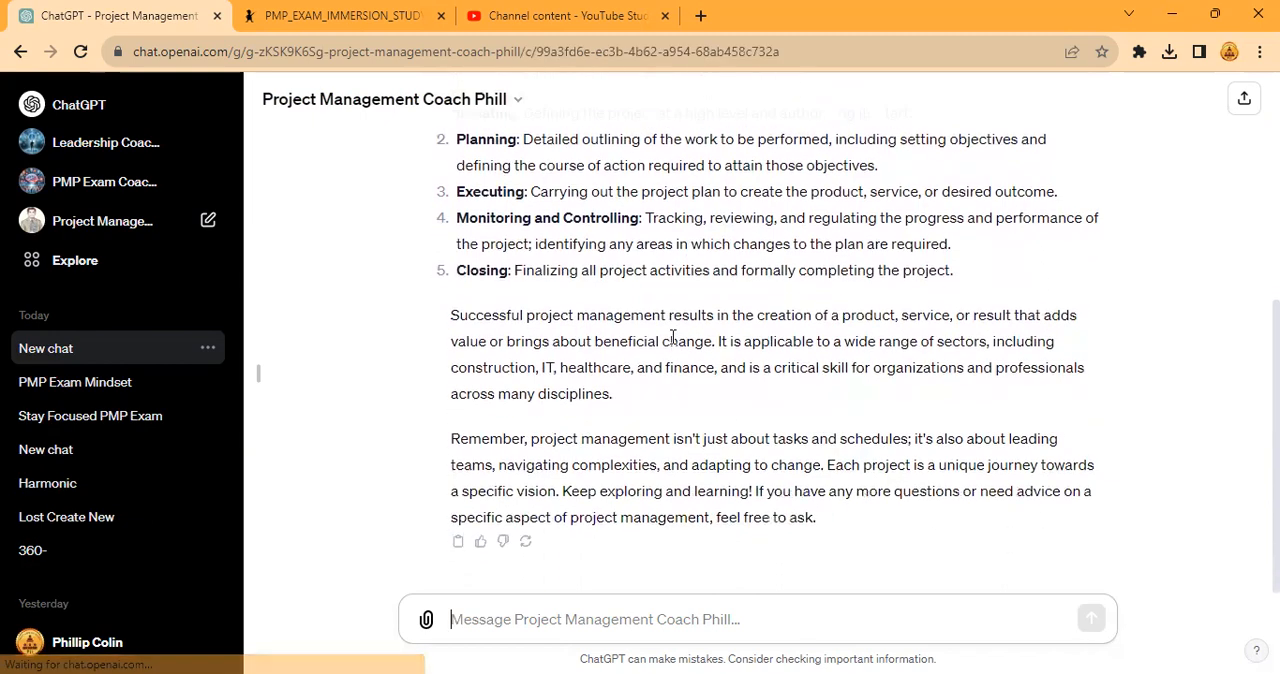
pyautogui.scroll(3, 712, 312)
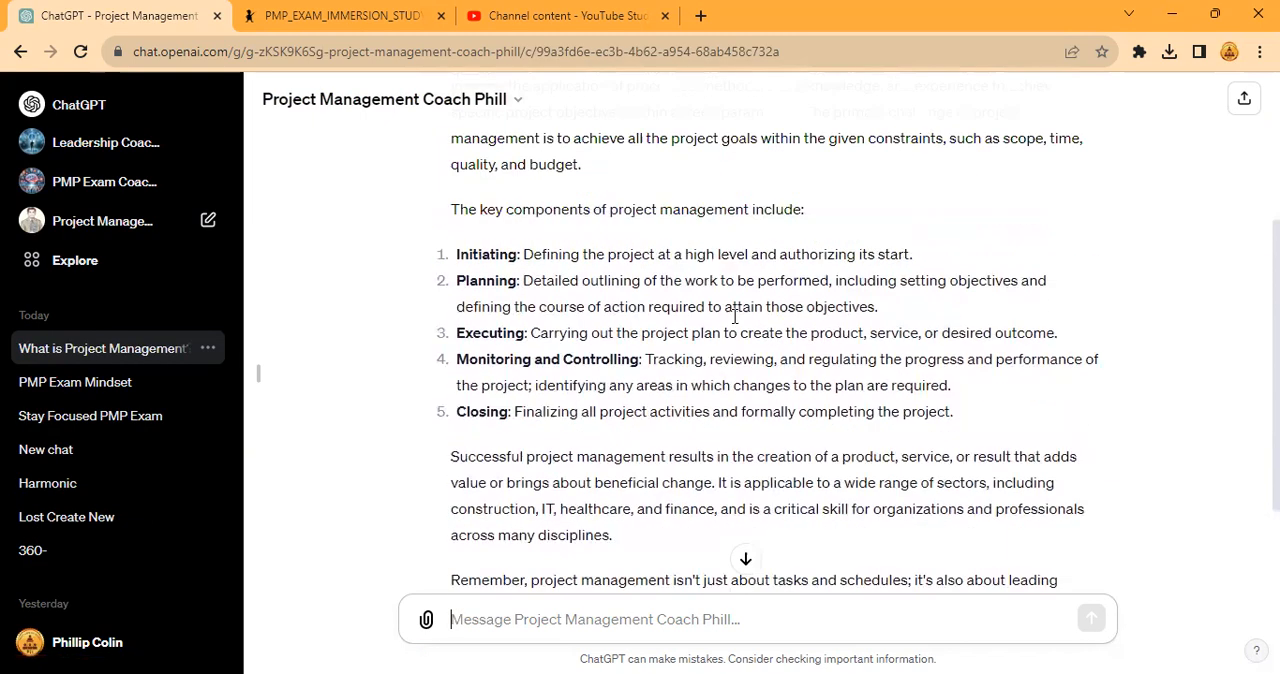
pyautogui.scroll(-3, 712, 312)
# - Ask the coach GPT "what are the 5 levels of scrum leadership by" followed by the coach's first name
pyautogui.click(518, 601)
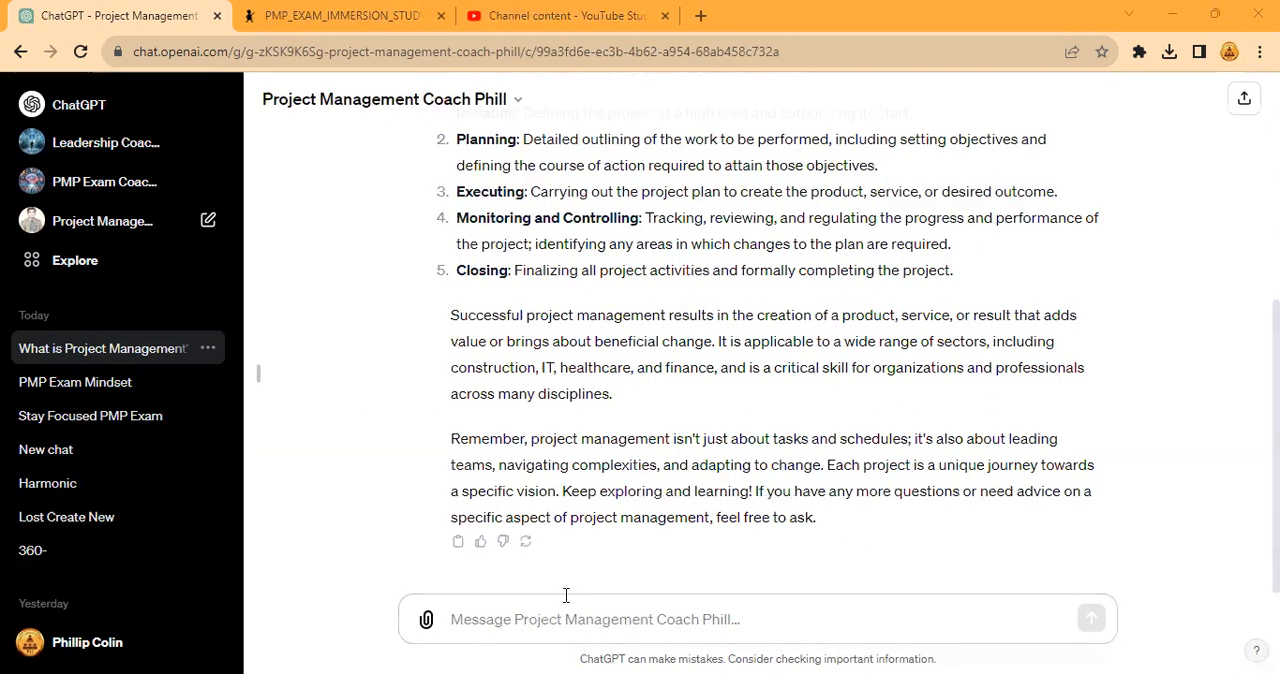
pyautogui.click(587, 620)
pyautogui.write('what')
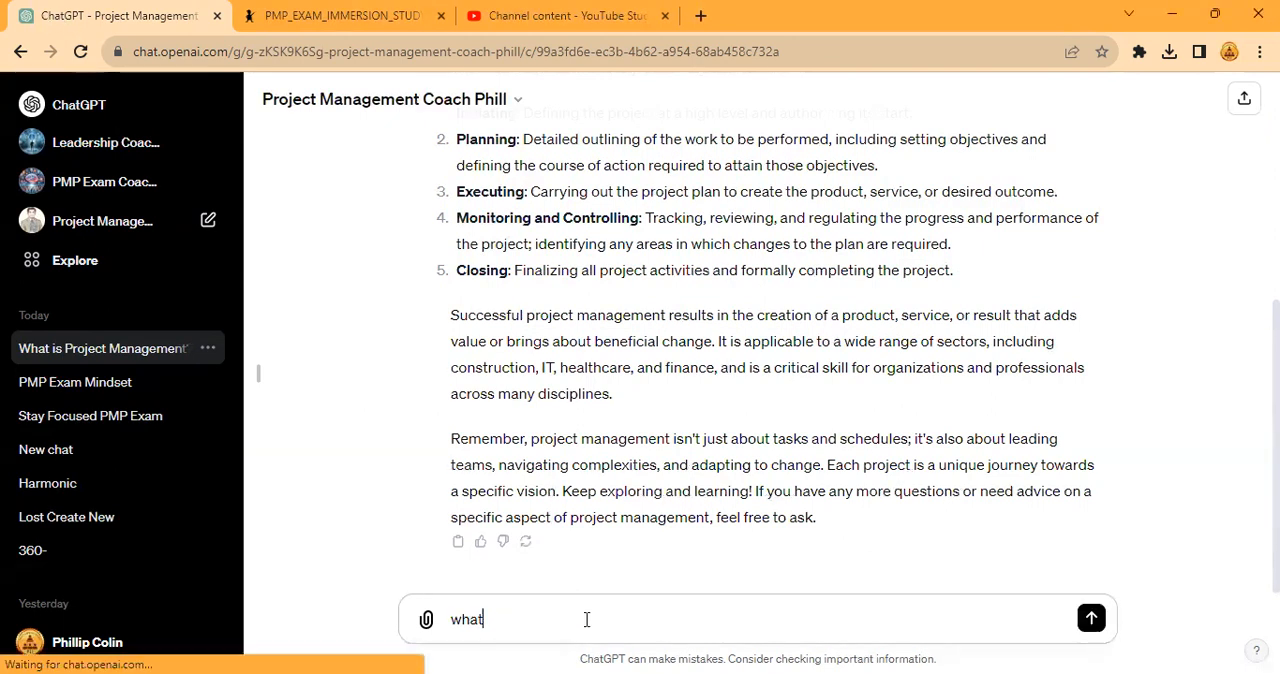
pyautogui.write(' are the 5 le')
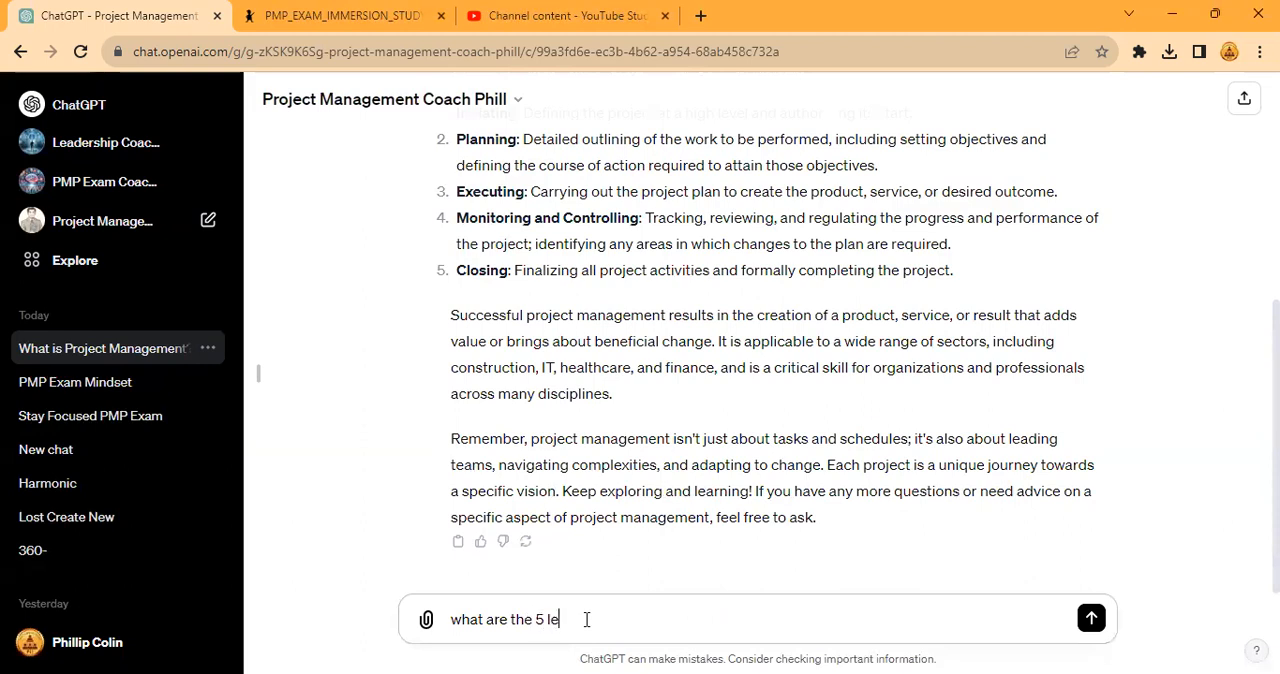
pyautogui.write('vels of scrum leadership by Phill?')
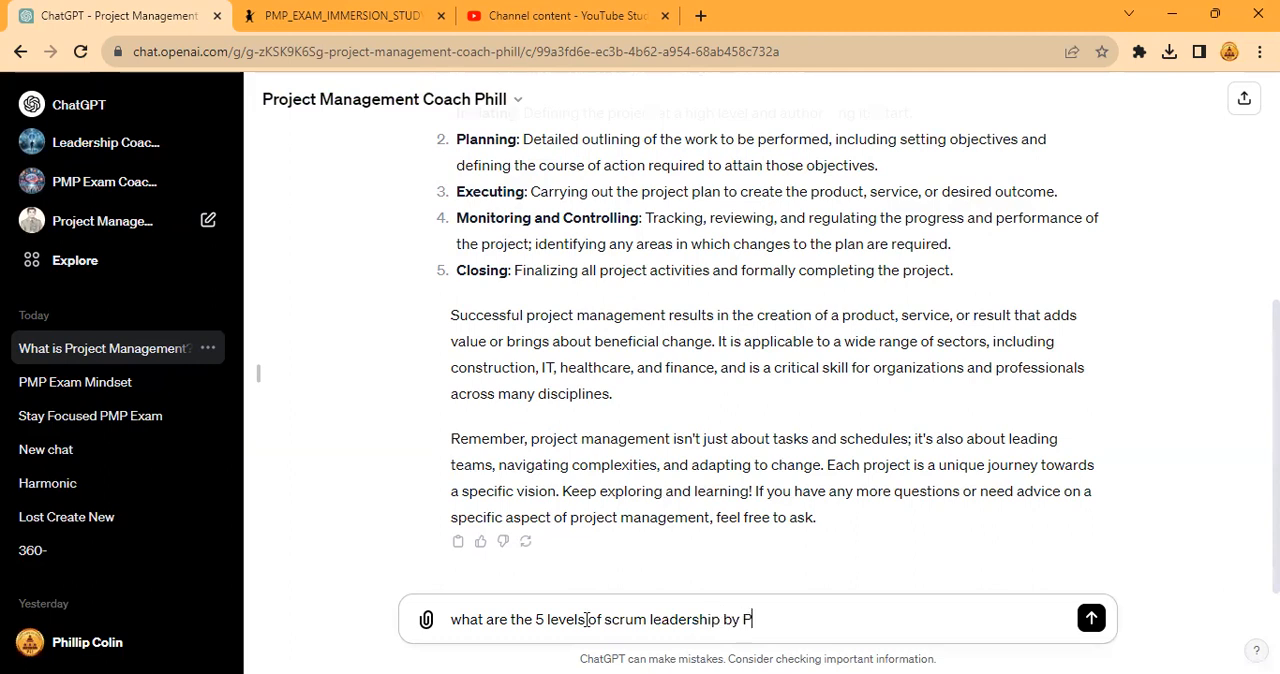
pyautogui.press('Return')
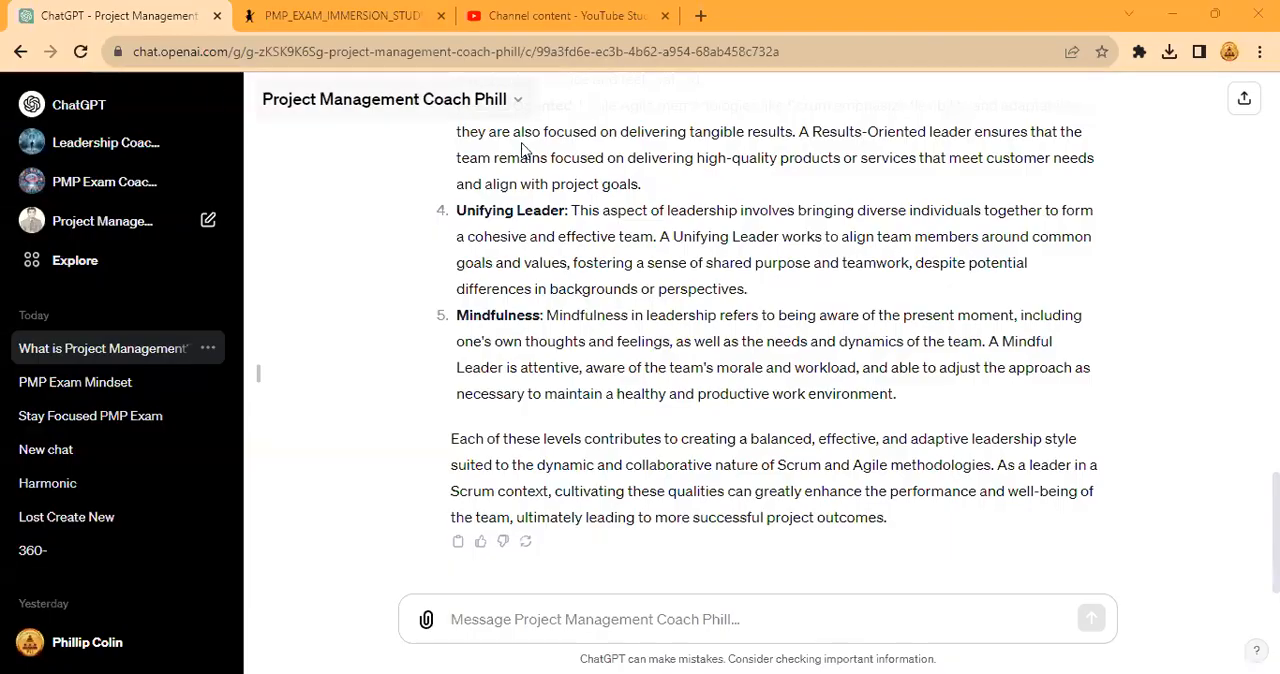
# - Review the answer on the scrum leadership levels and open the overview of My GPTs
pyautogui.scroll(1, 537, 241)
pyautogui.scroll(1, 522, 240)
pyautogui.scroll(-1, 520, 238)
pyautogui.scroll(-1, 520, 238)
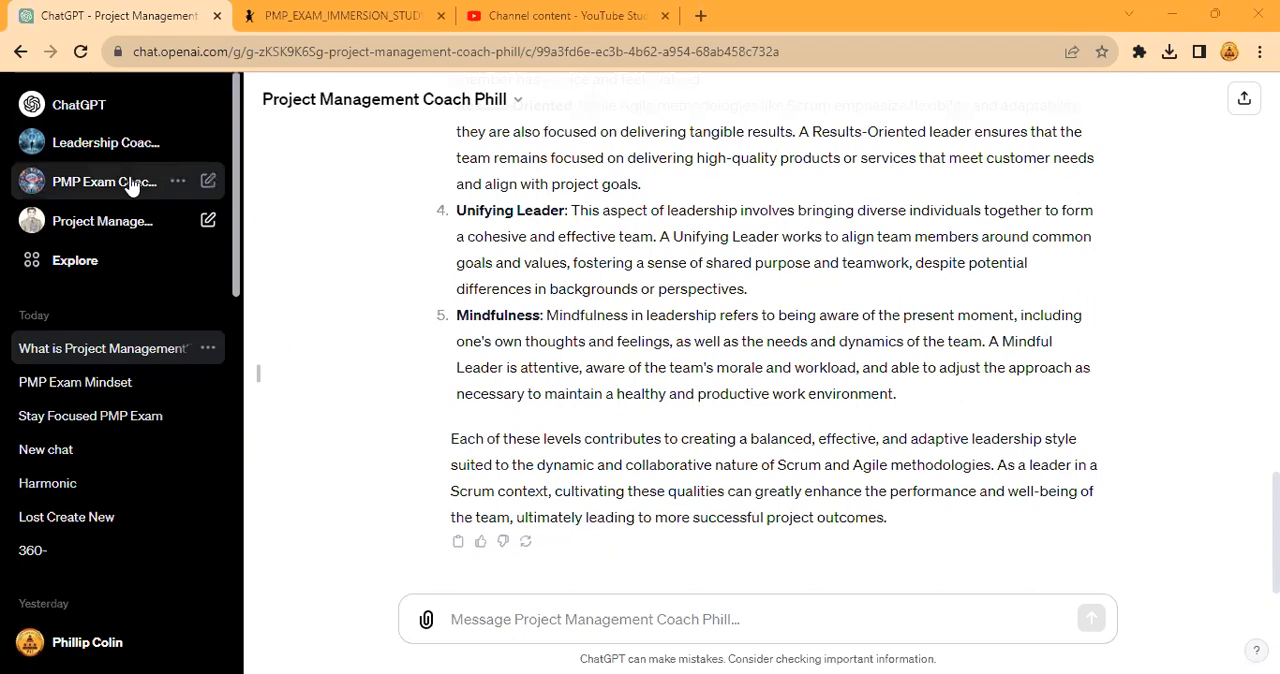
pyautogui.click(95, 268)
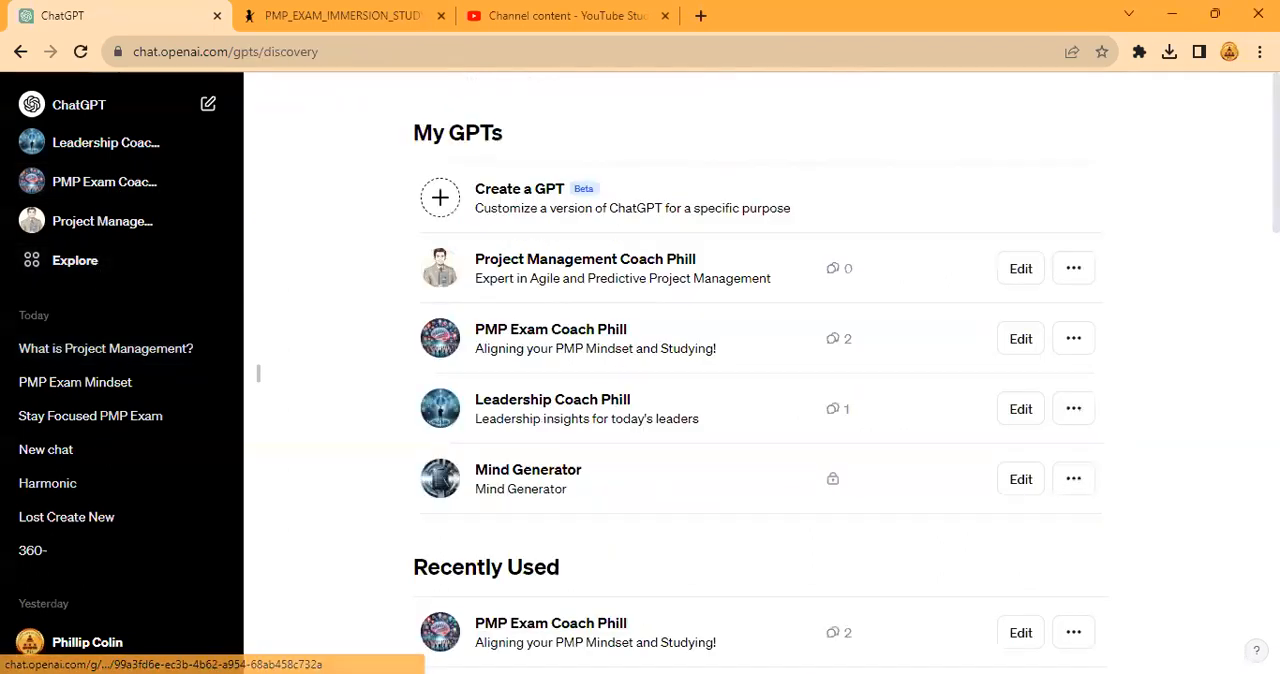